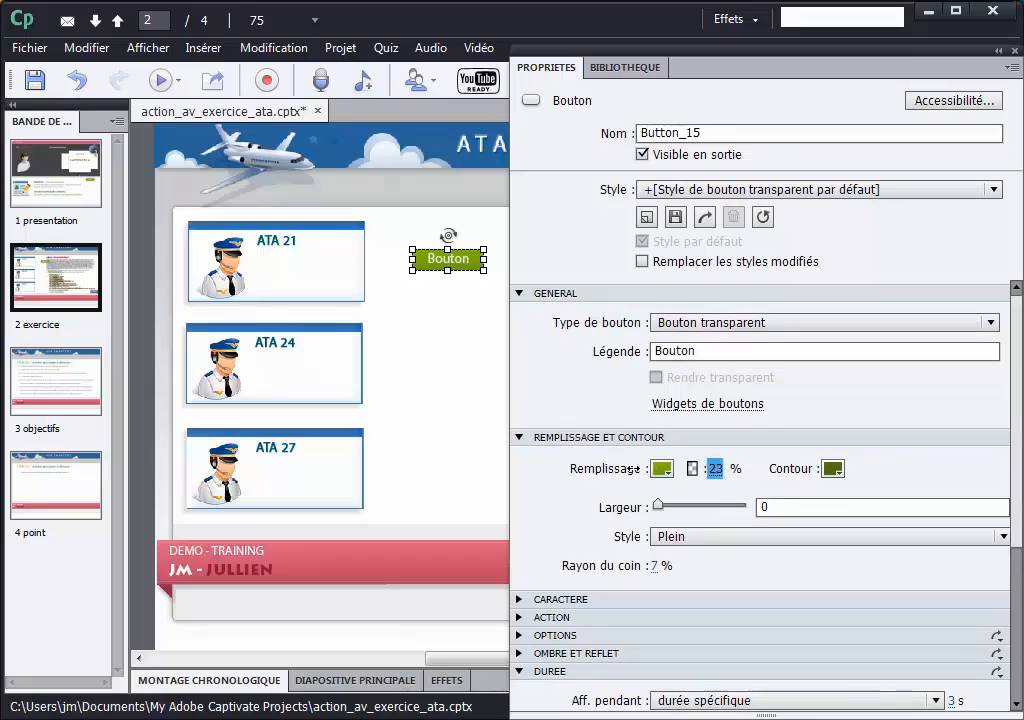
Set the transparent button's fill opacity to 0 % and clear its caption
{"action": "key", "text": "Return"}
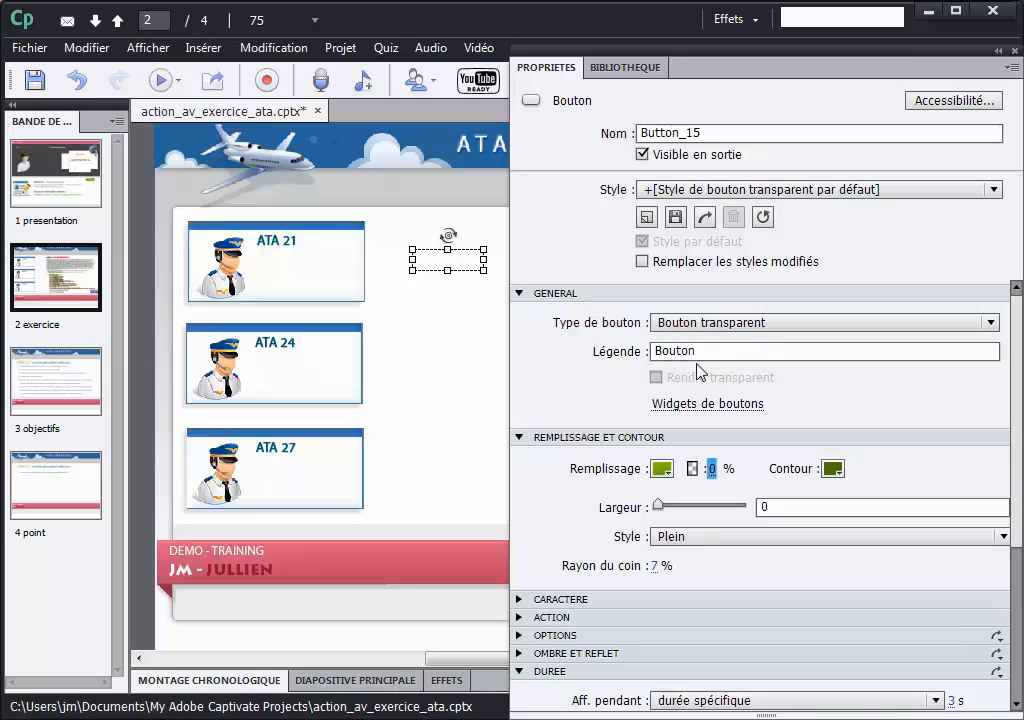
{"action": "left_click_drag", "start_coordinate": [700, 353], "coordinate": [632, 355]}
{"action": "key", "text": "Delete"}
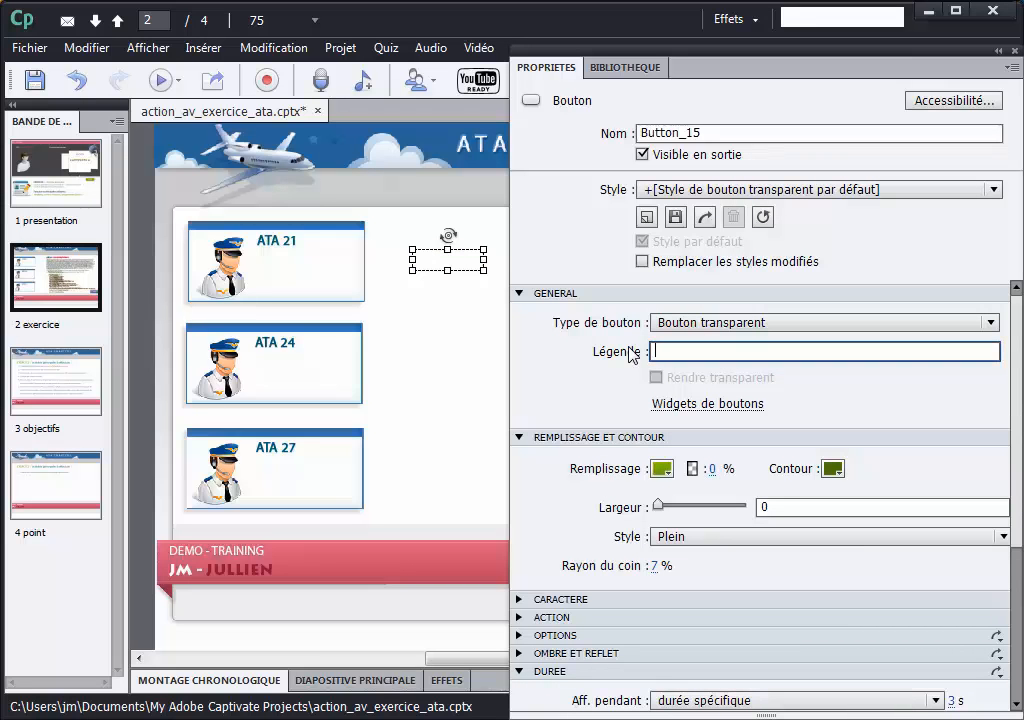
Move and resize the transparent button to cover the ATA 21 card at about 235 x 107, and name it Button_ata_21
{"action": "left_click", "coordinate": [446, 264]}
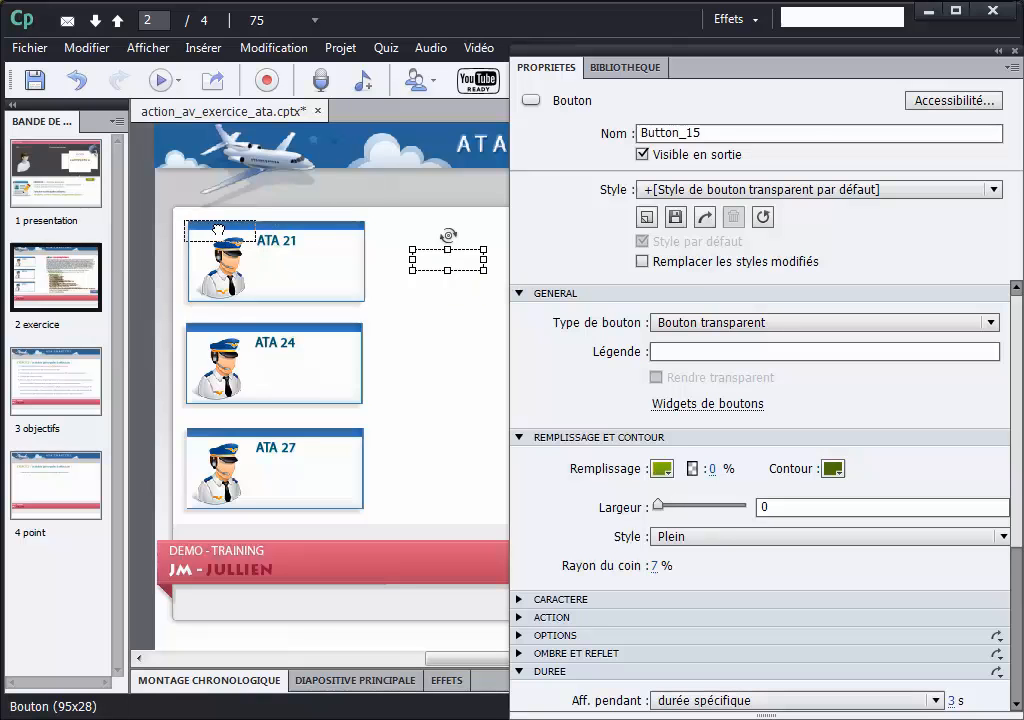
{"action": "left_click_drag", "start_coordinate": [222, 230], "coordinate": [364, 303]}
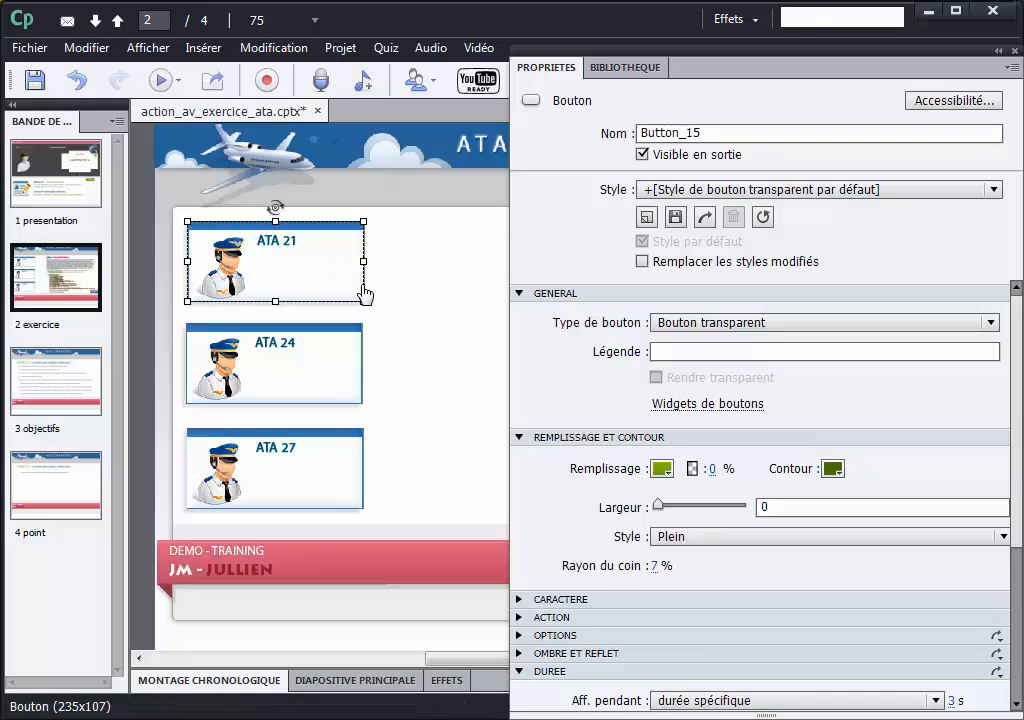
{"action": "left_click_drag", "start_coordinate": [688, 133], "coordinate": [705, 132]}
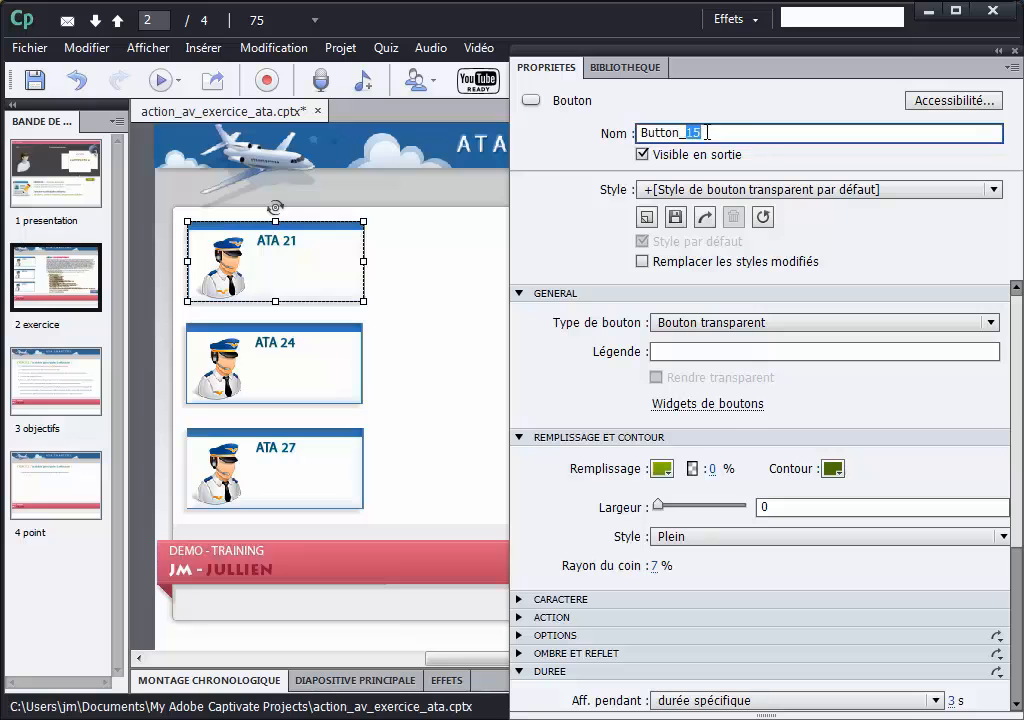
{"action": "type", "text": "ata_2"}
{"action": "left_click", "coordinate": [384, 343]}
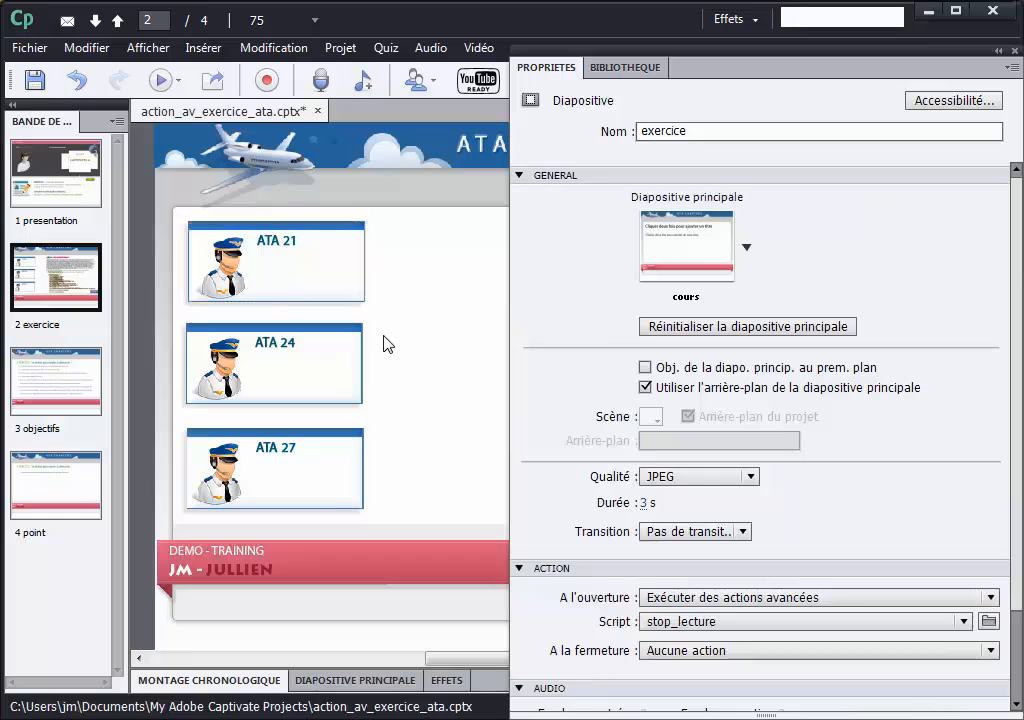
Paste a copy of Button_ata_21 over the ATA 24 card and name it Button_ata_24
{"action": "left_click", "coordinate": [341, 291]}
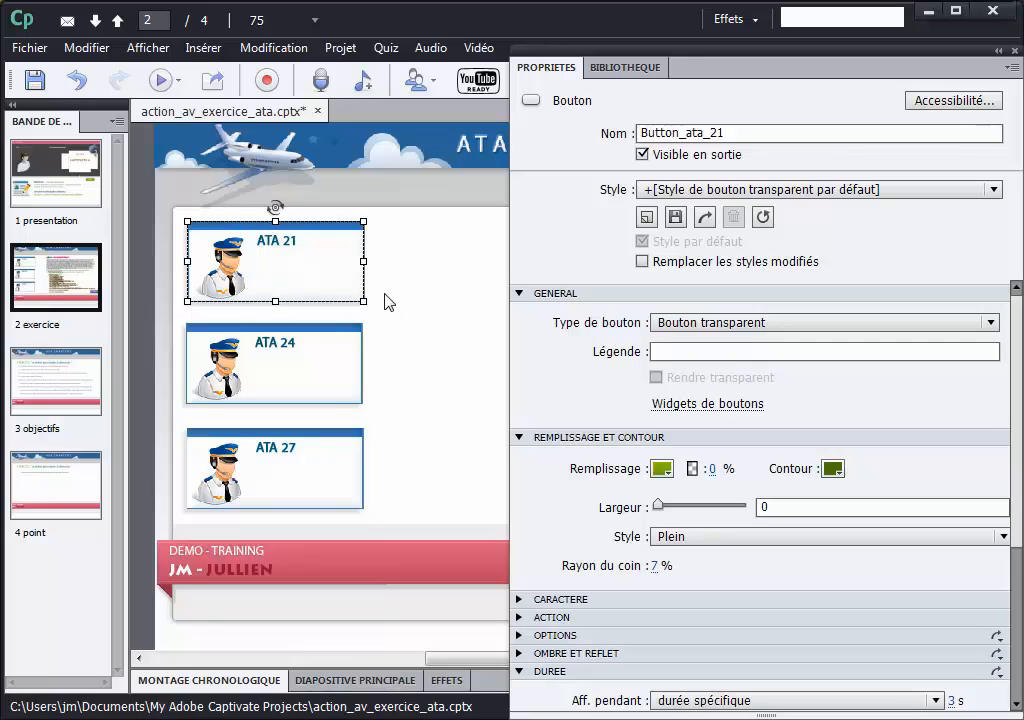
{"action": "right_click", "coordinate": [336, 272]}
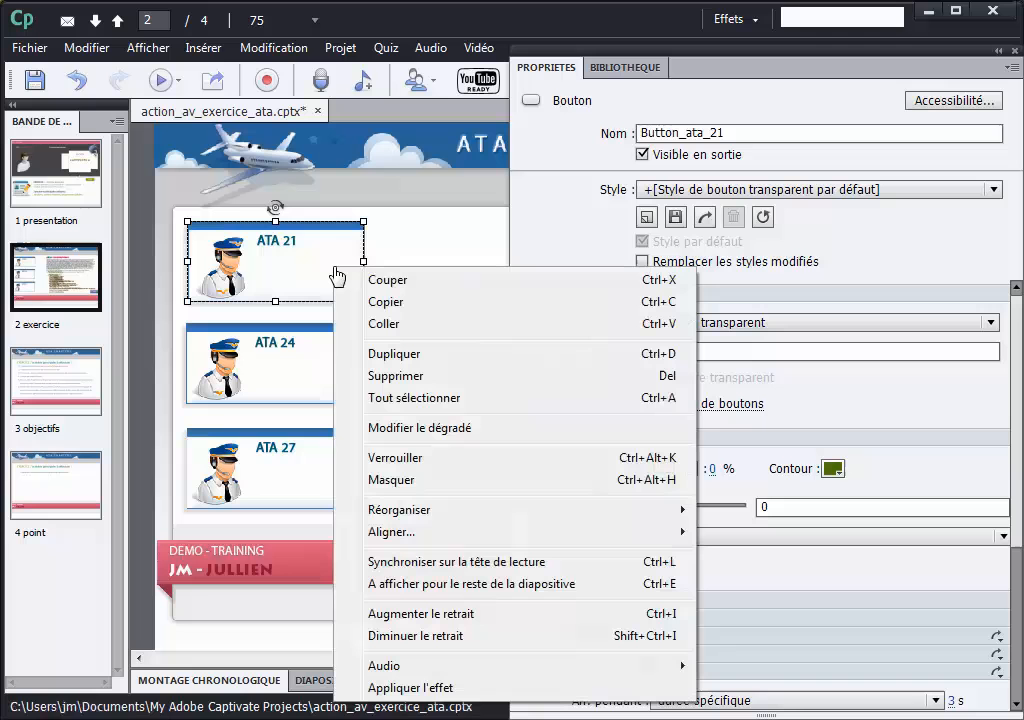
{"action": "left_click", "coordinate": [399, 304]}
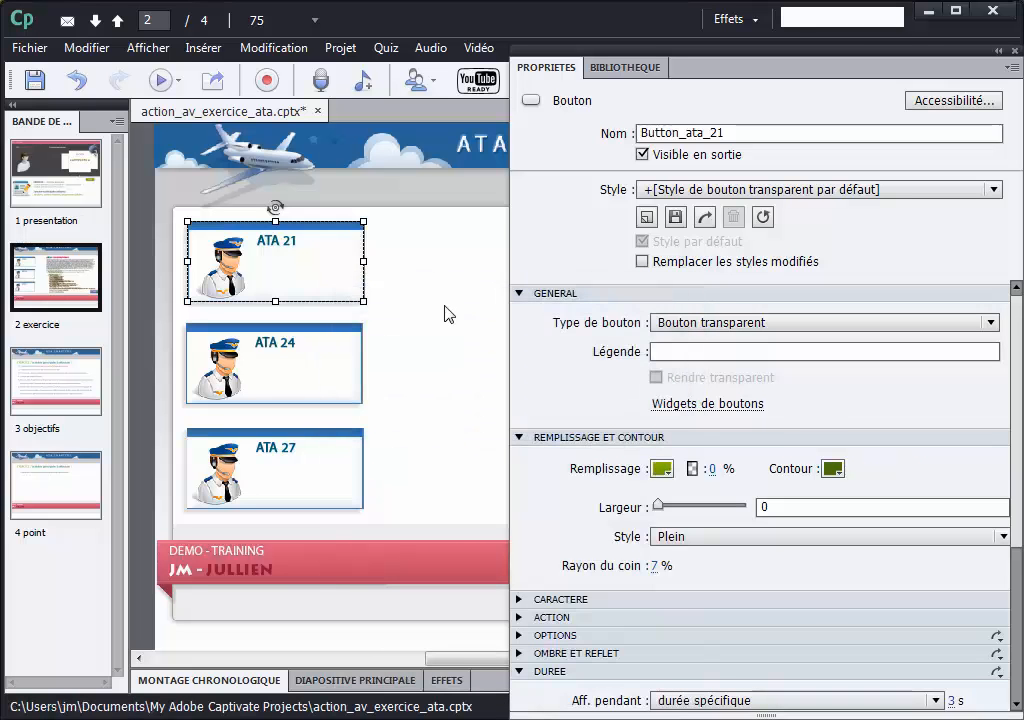
{"action": "left_click", "coordinate": [447, 313]}
{"action": "right_click", "coordinate": [430, 316]}
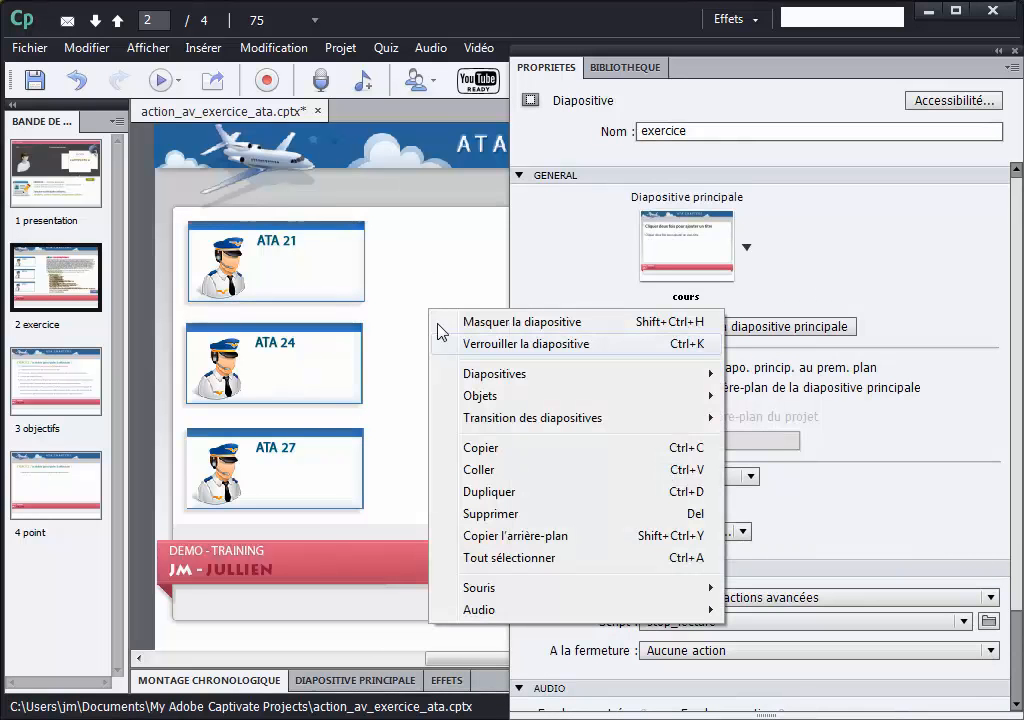
{"action": "left_click", "coordinate": [478, 470]}
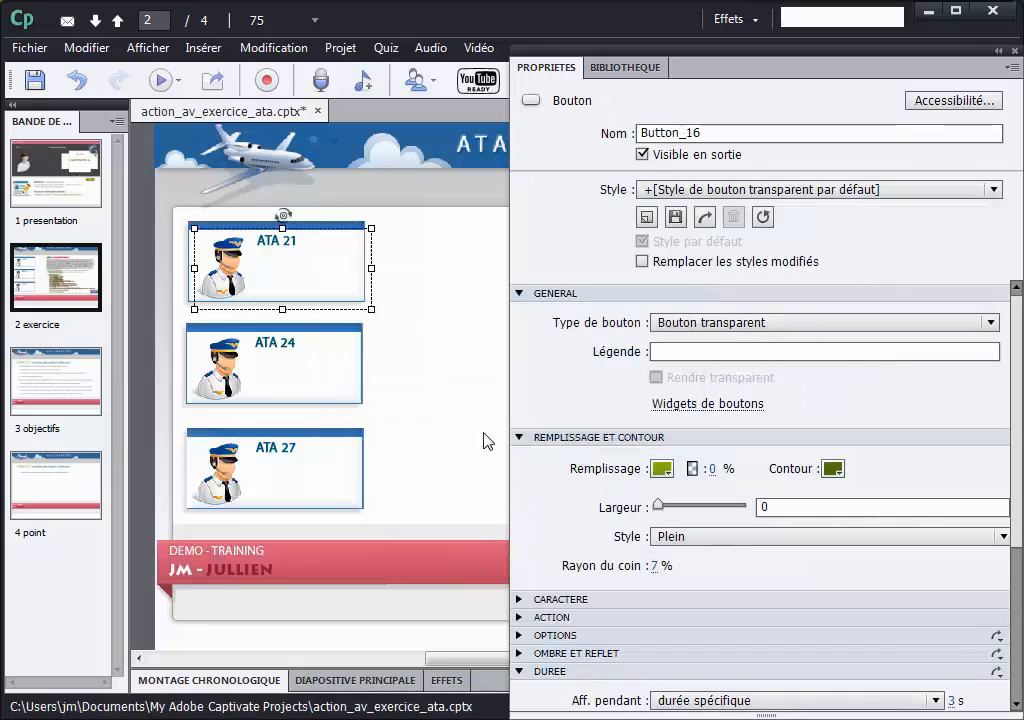
{"action": "left_click_drag", "start_coordinate": [348, 287], "coordinate": [345, 384]}
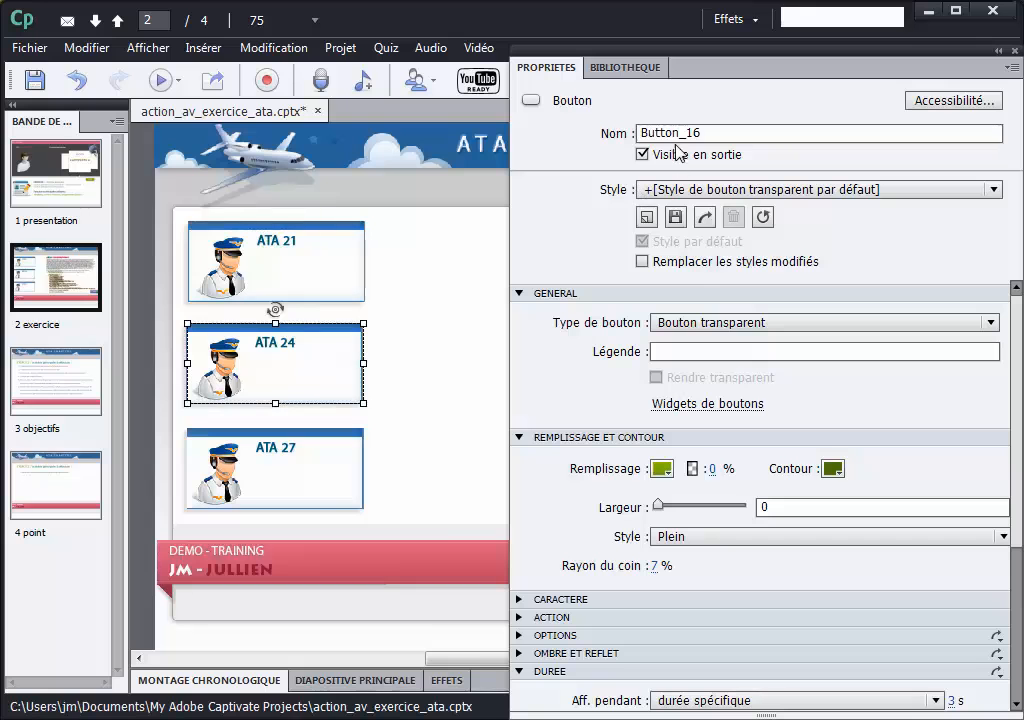
{"action": "left_click_drag", "start_coordinate": [688, 132], "coordinate": [704, 132]}
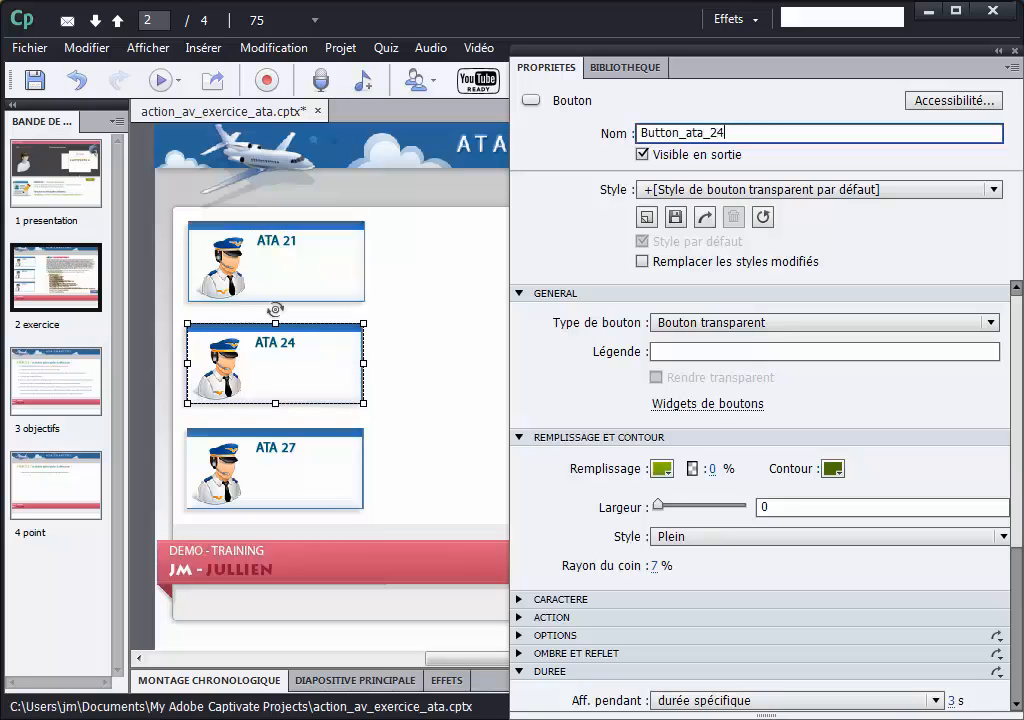
Paste another copy of the transparent button over the ATA 27 card and name it Button_ata_27
{"action": "right_click", "coordinate": [455, 342]}
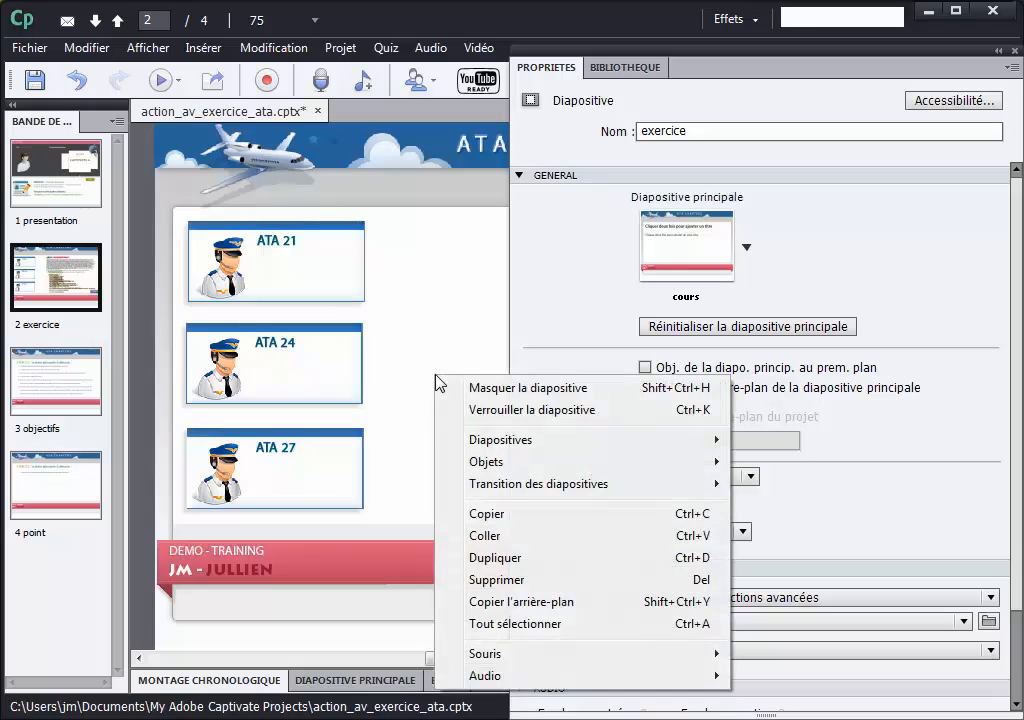
{"action": "left_click", "coordinate": [493, 537]}
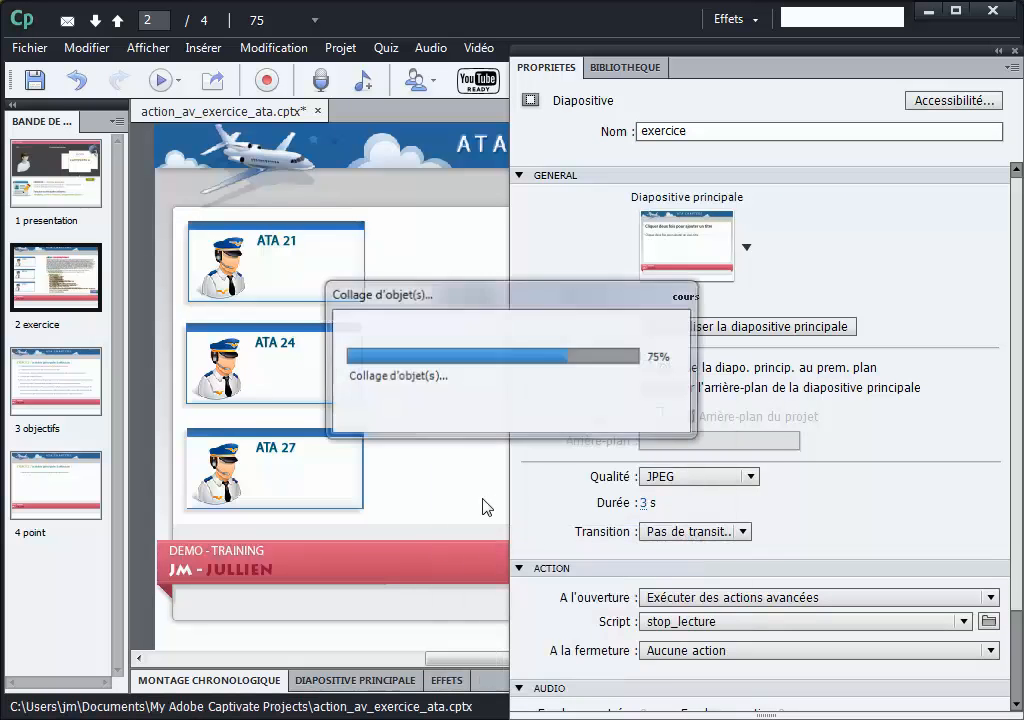
{"action": "left_click_drag", "start_coordinate": [370, 298], "coordinate": [341, 482]}
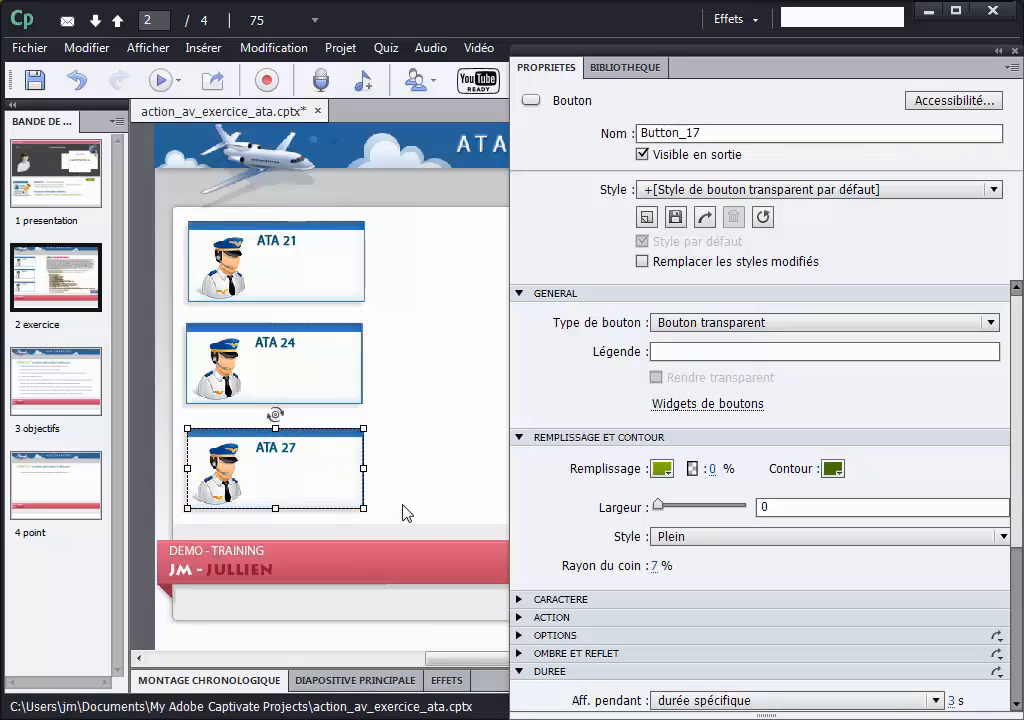
{"action": "double_click", "coordinate": [704, 133]}
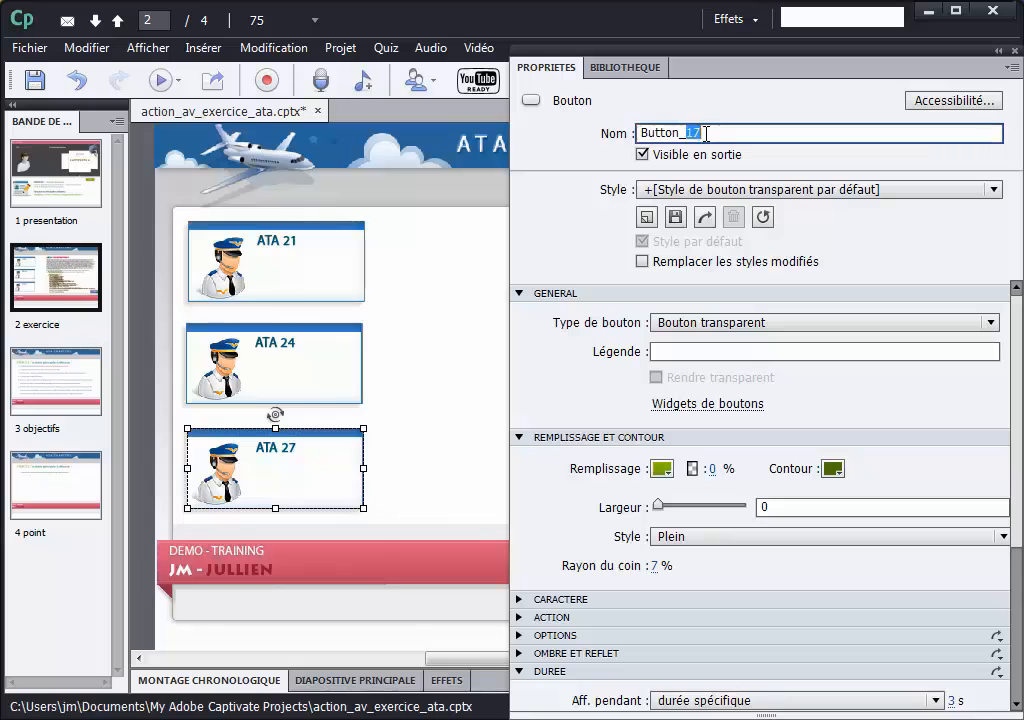
{"action": "type", "text": "ata"}
{"action": "left_click", "coordinate": [480, 274]}
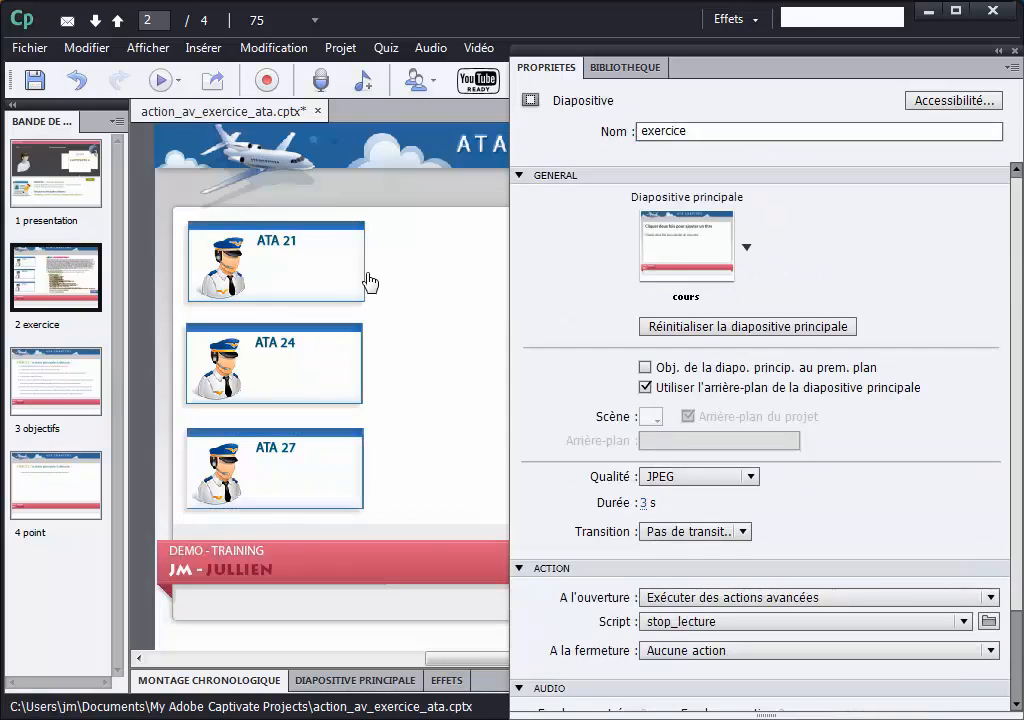
Set the display duration of Button_ata_21 to "reste de la diapositive"
{"action": "left_click", "coordinate": [333, 288]}
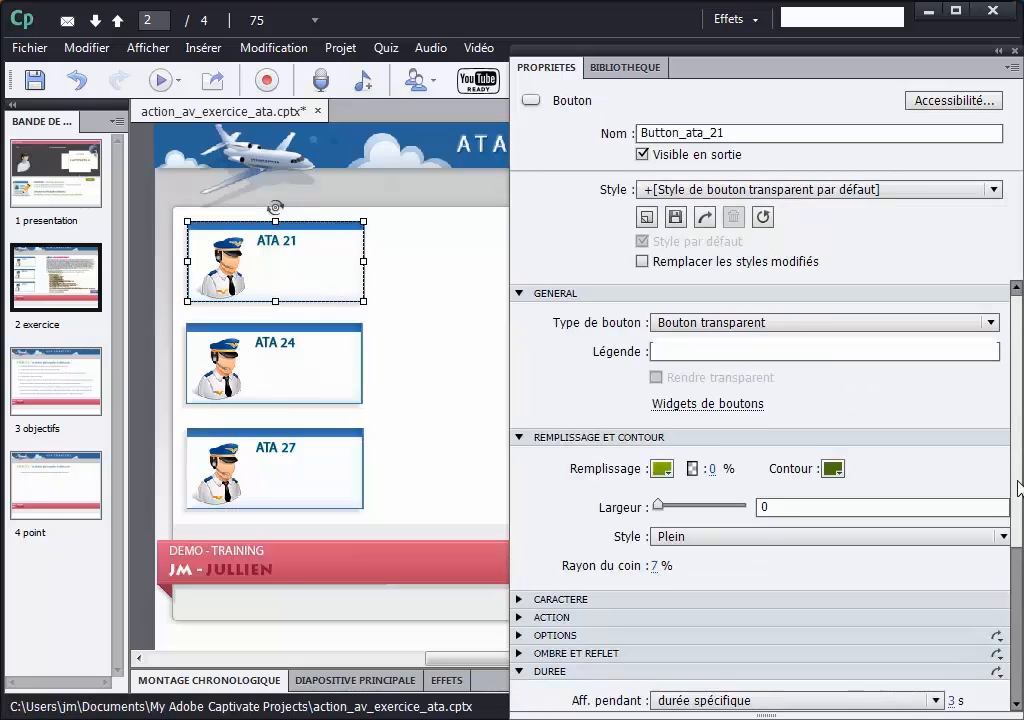
{"action": "scroll", "coordinate": [1017, 485], "scroll_direction": "down", "scroll_amount": 3}
{"action": "left_click", "coordinate": [782, 490]}
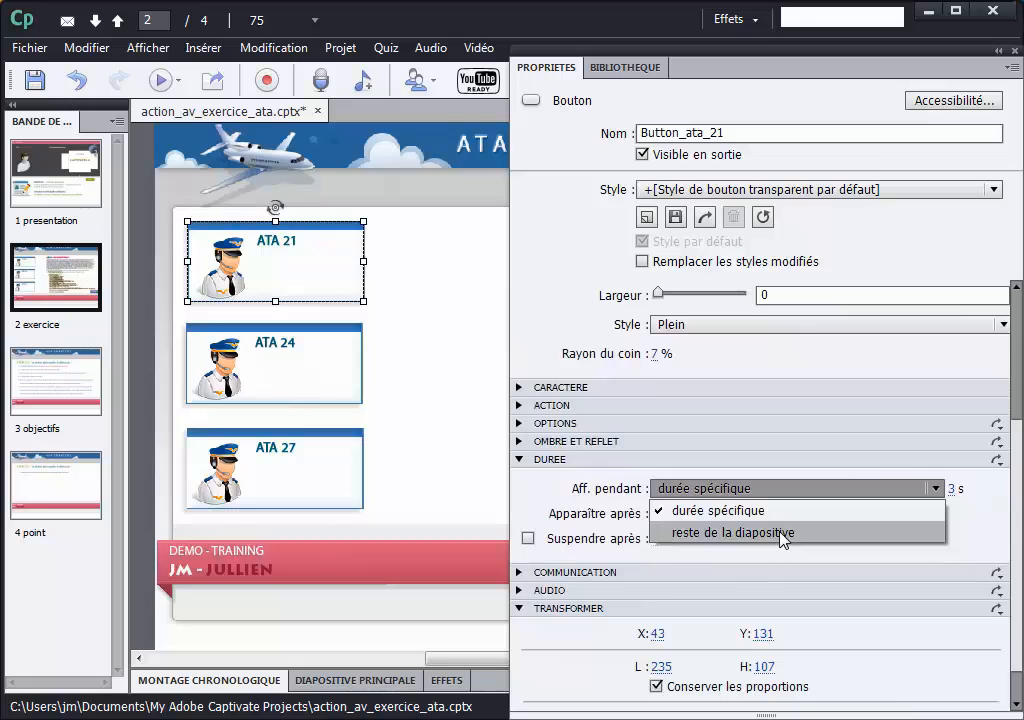
{"action": "left_click", "coordinate": [783, 533]}
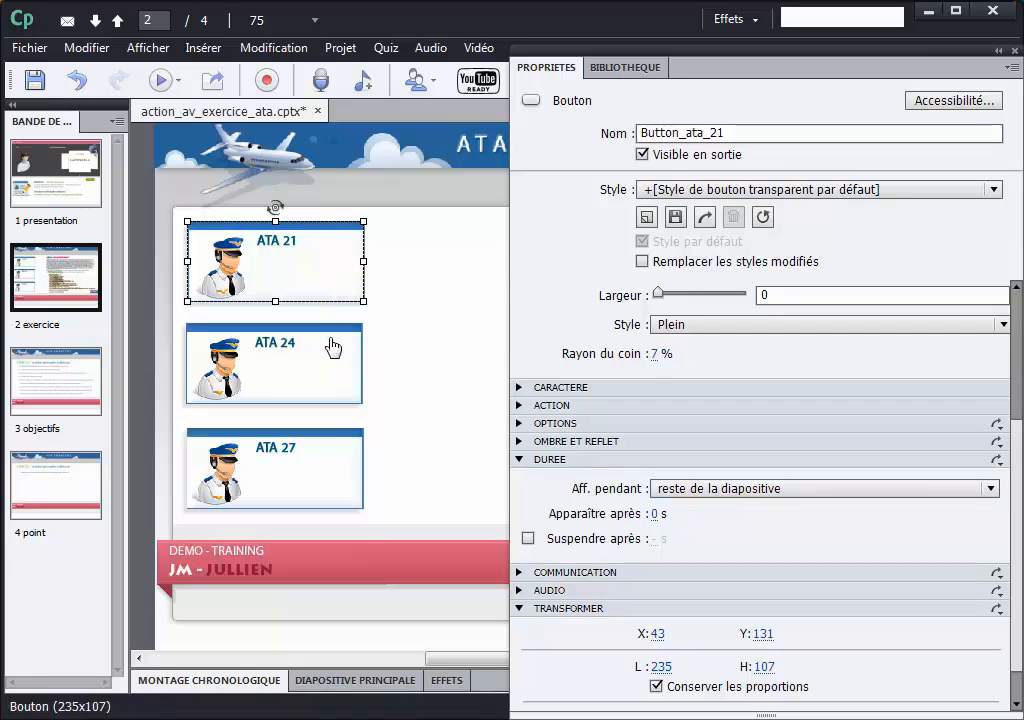
Make Button_ata_24 display for "reste de la diapositive"
{"action": "left_click", "coordinate": [327, 374]}
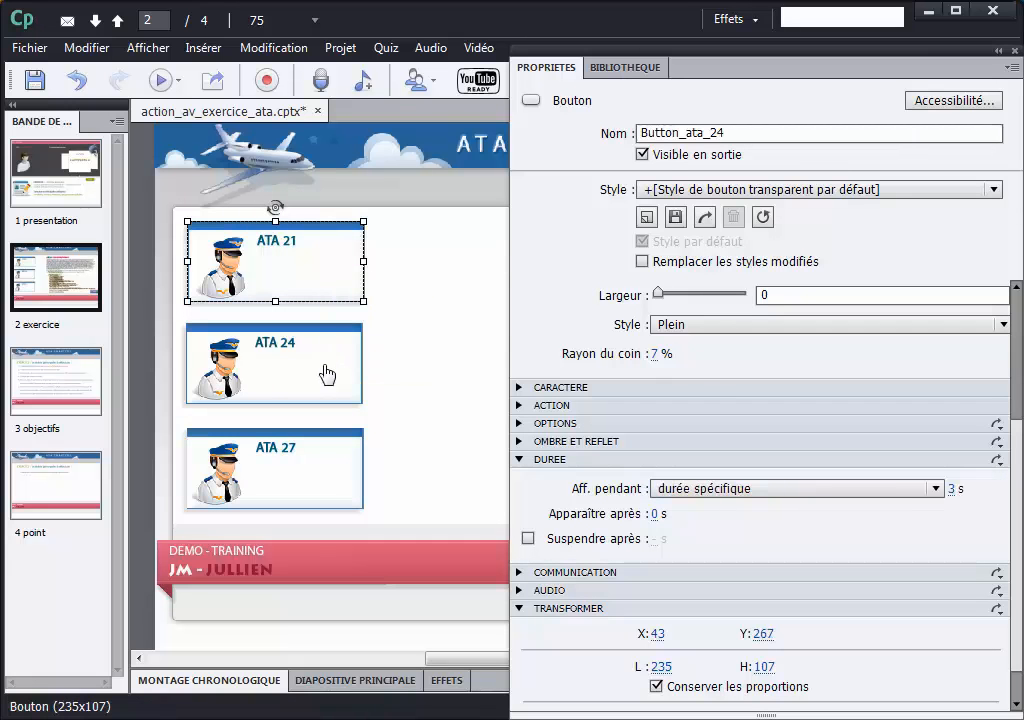
{"action": "left_click", "coordinate": [655, 488]}
{"action": "left_click", "coordinate": [706, 532]}
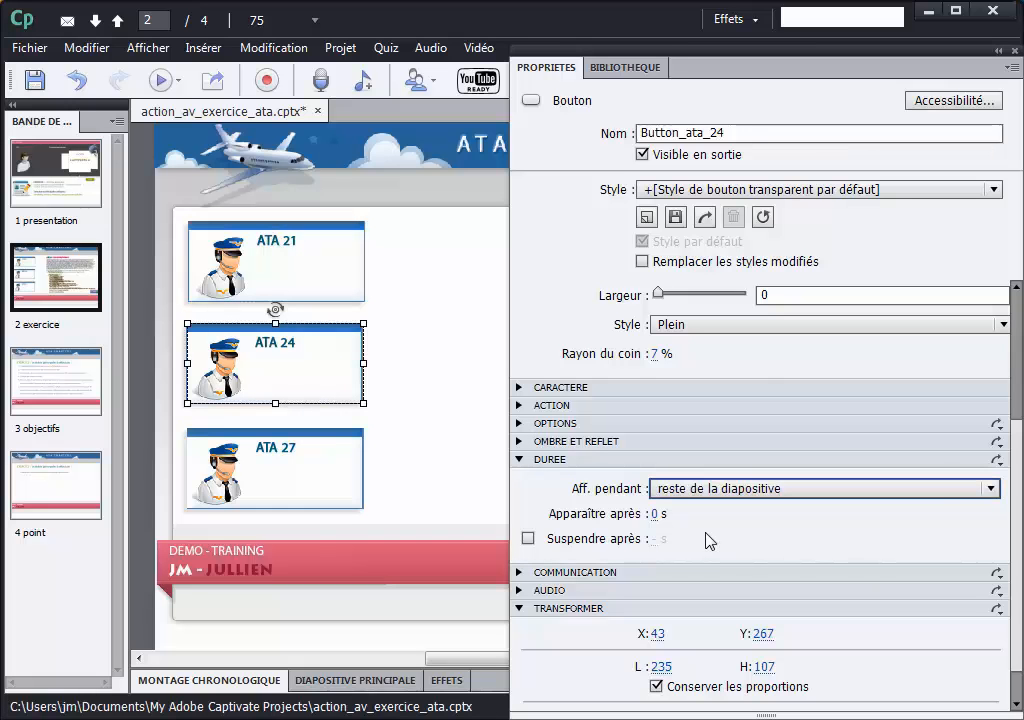
Change the display duration of Button_ata_27 to "reste de la diapositive" and deselect it
{"action": "left_click", "coordinate": [330, 478]}
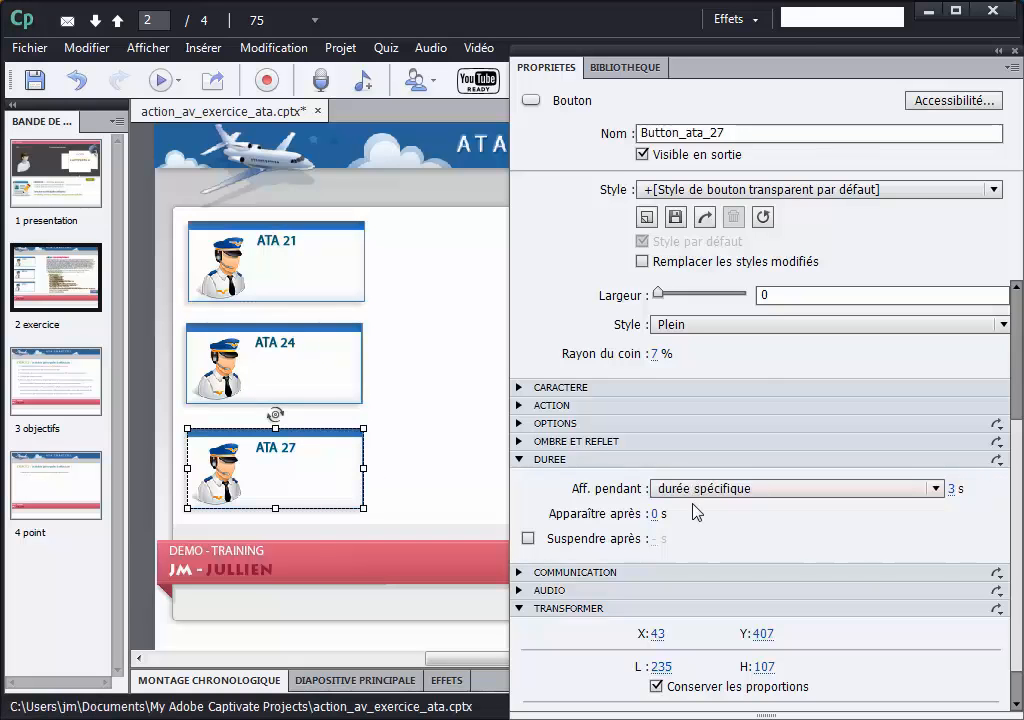
{"action": "left_click", "coordinate": [734, 495]}
{"action": "left_click", "coordinate": [741, 533]}
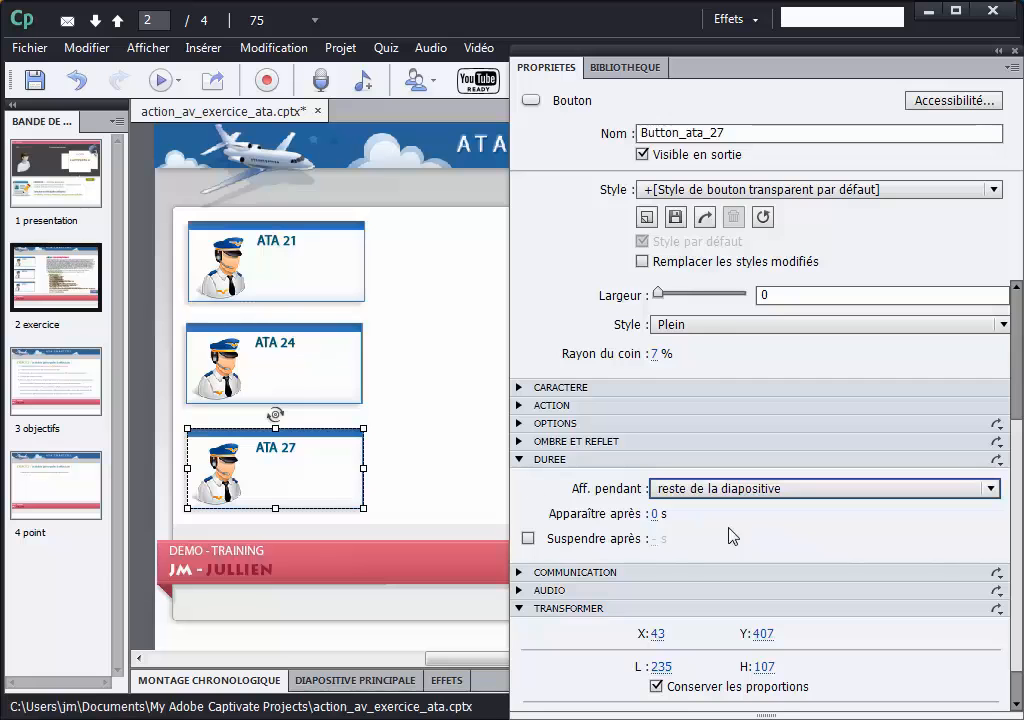
{"action": "left_click", "coordinate": [460, 474]}
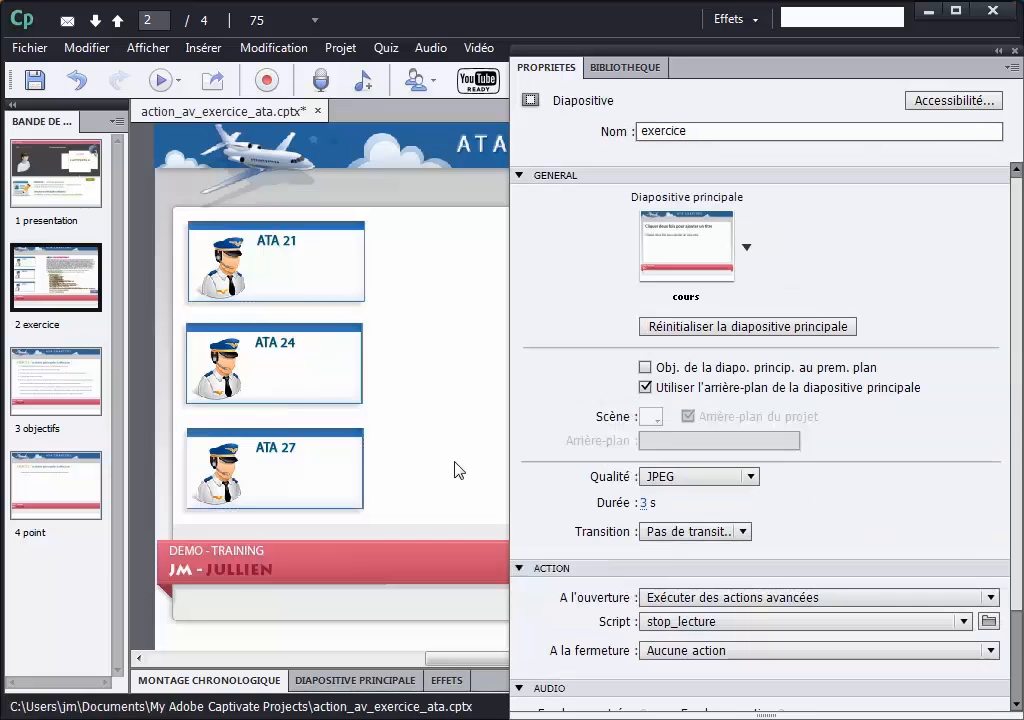
Check the names and display durations of the buttons over the ATA 21, ATA 24 and ATA 27 cards
{"action": "left_click", "coordinate": [318, 275]}
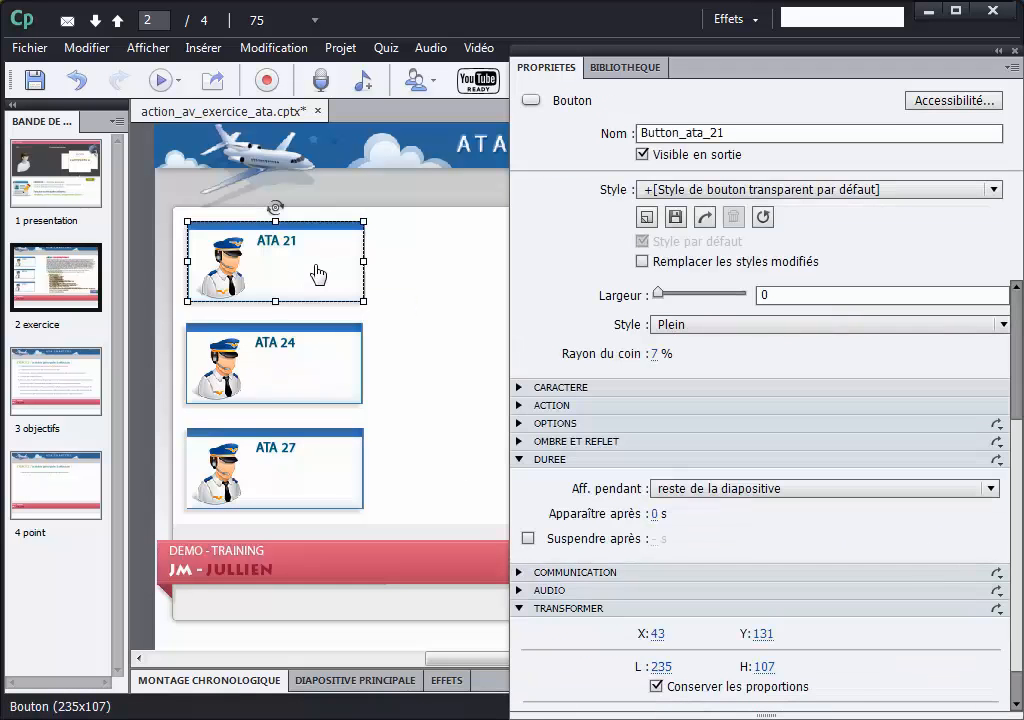
{"action": "left_click", "coordinate": [318, 368]}
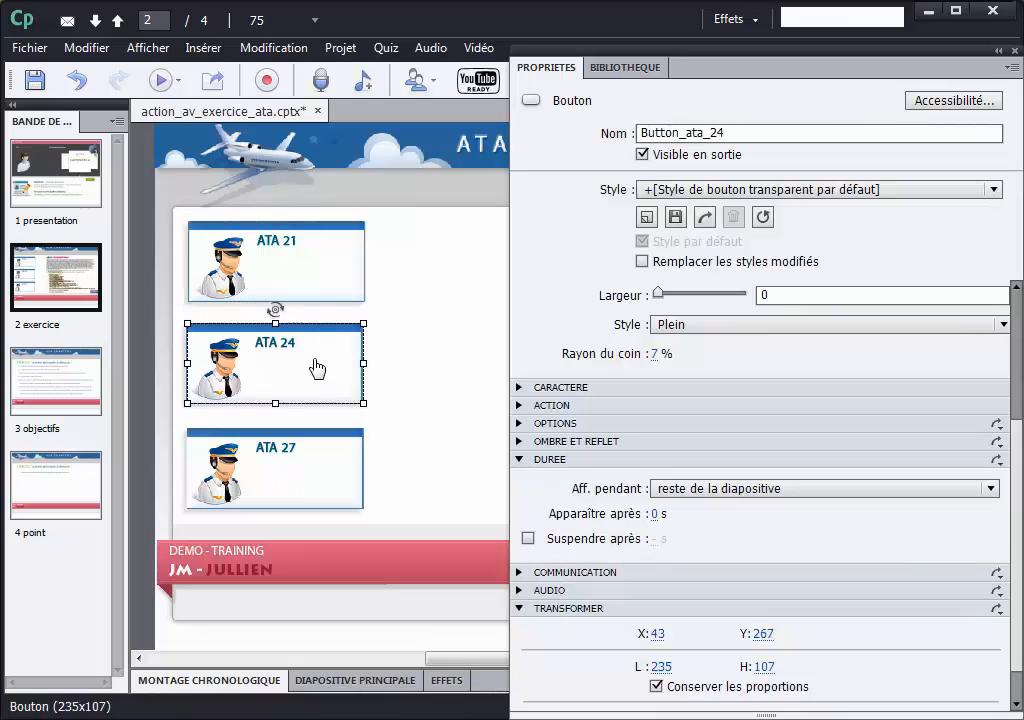
{"action": "left_click", "coordinate": [305, 473]}
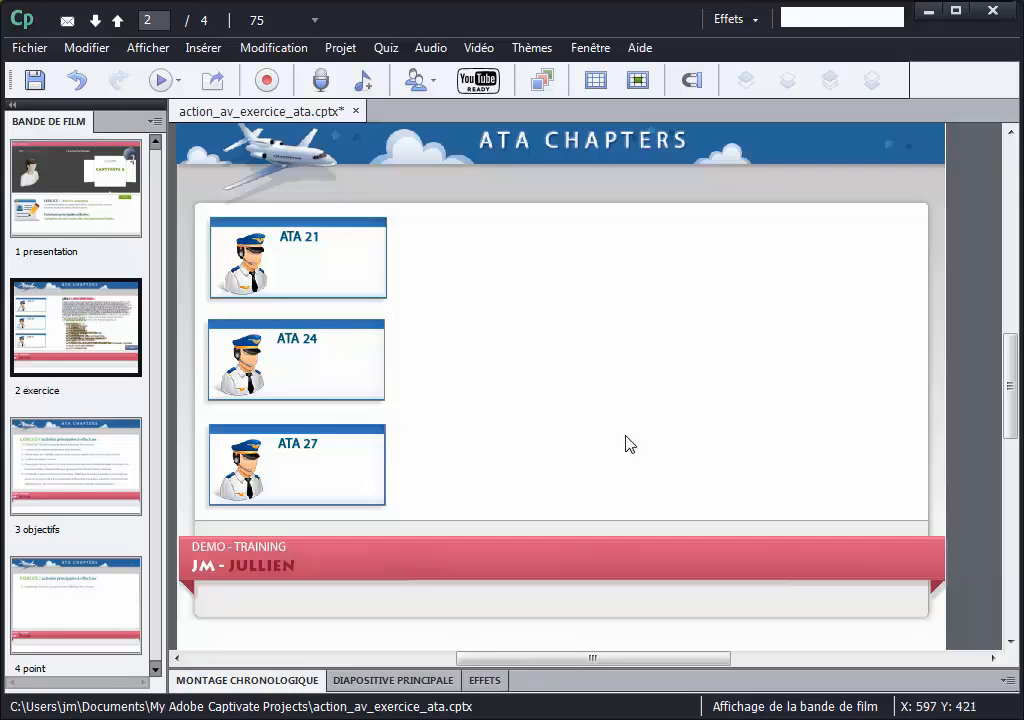
Preview titre_ata21, resume_ata21, titre_section_ata21 and sections_ata_21 by showing them on the slide, and hide them again
{"action": "left_click", "coordinate": [306, 680]}
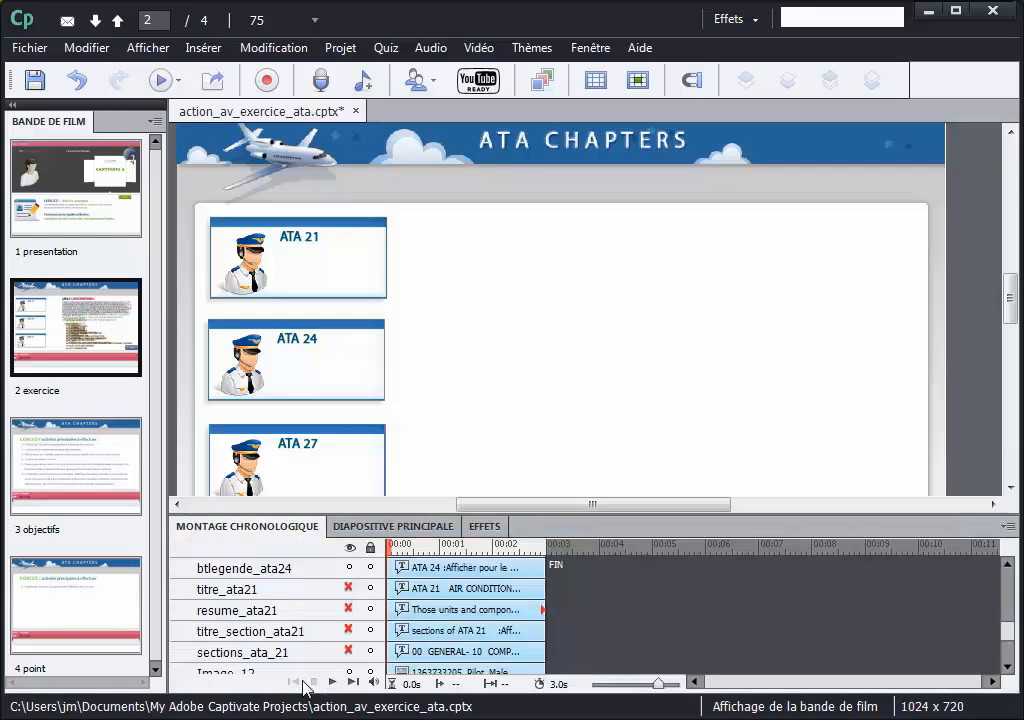
{"action": "left_click", "coordinate": [348, 588]}
{"action": "left_click", "coordinate": [348, 609]}
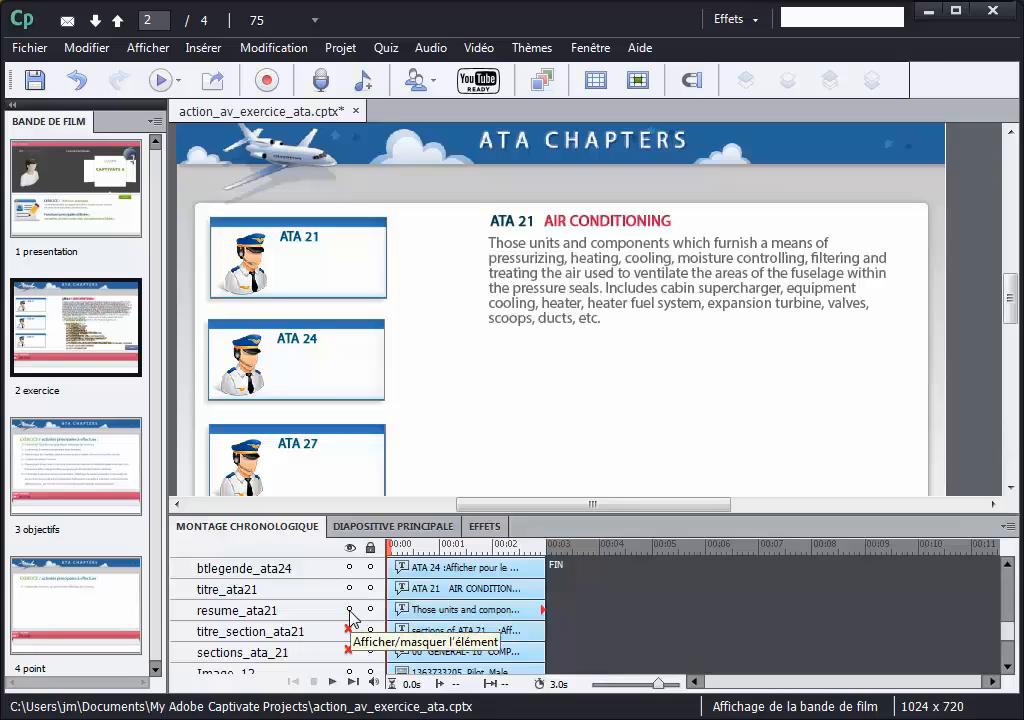
{"action": "left_click", "coordinate": [348, 630]}
{"action": "left_click", "coordinate": [349, 651]}
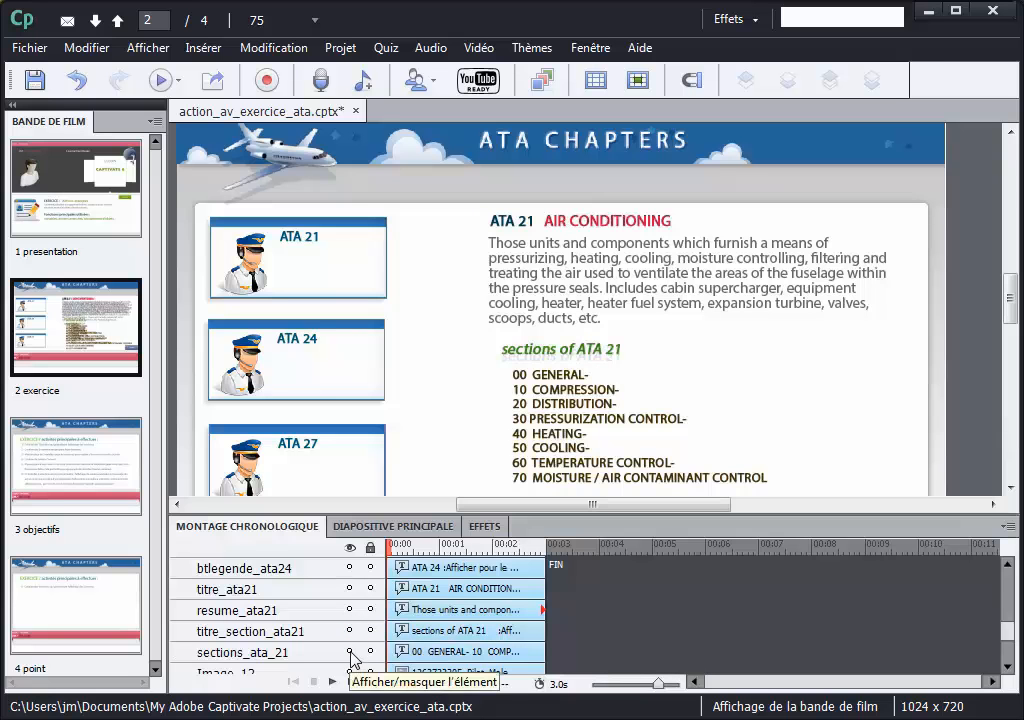
{"action": "left_click", "coordinate": [349, 651]}
{"action": "left_click", "coordinate": [348, 630]}
{"action": "left_click", "coordinate": [348, 609]}
{"action": "left_click", "coordinate": [348, 588]}
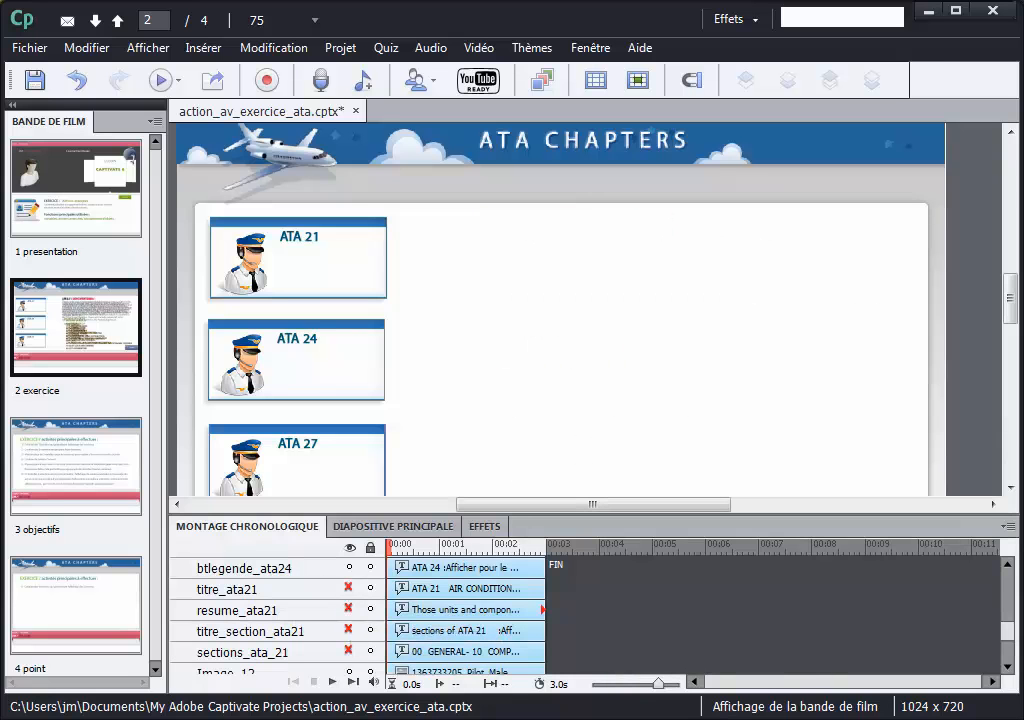
Preview titre_ata_24, resume_ata_24, titre_section_ata_24 and sections_ata_24 by showing them on the slide, and hide them again
{"action": "left_click_drag", "start_coordinate": [1007, 628], "coordinate": [1008, 612]}
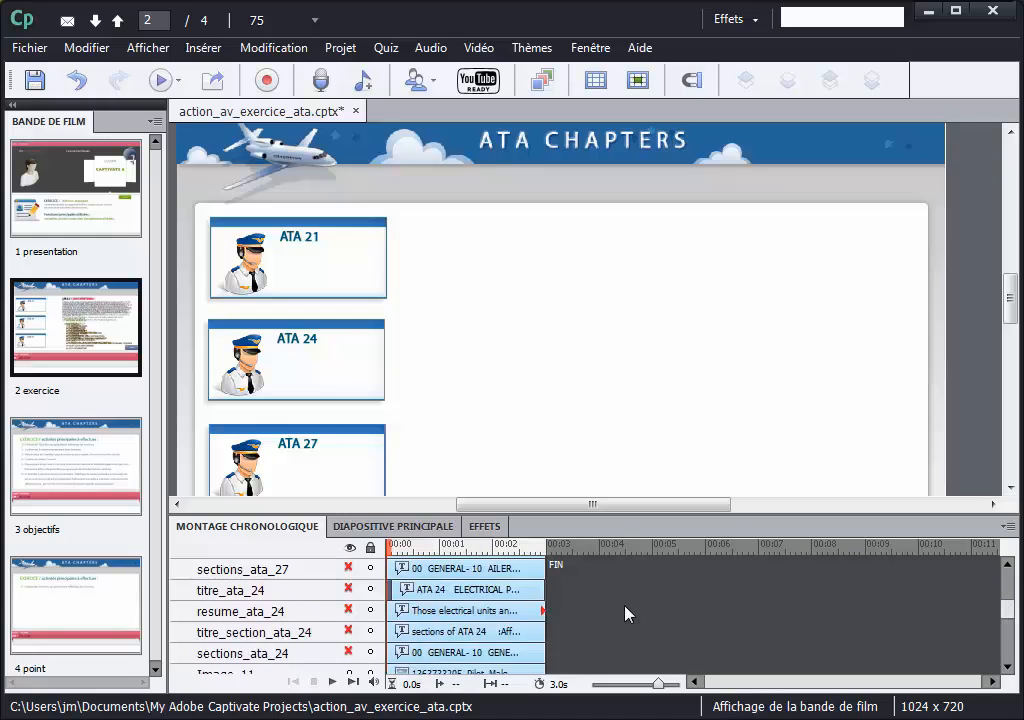
{"action": "left_click", "coordinate": [349, 589]}
{"action": "left_click", "coordinate": [349, 610]}
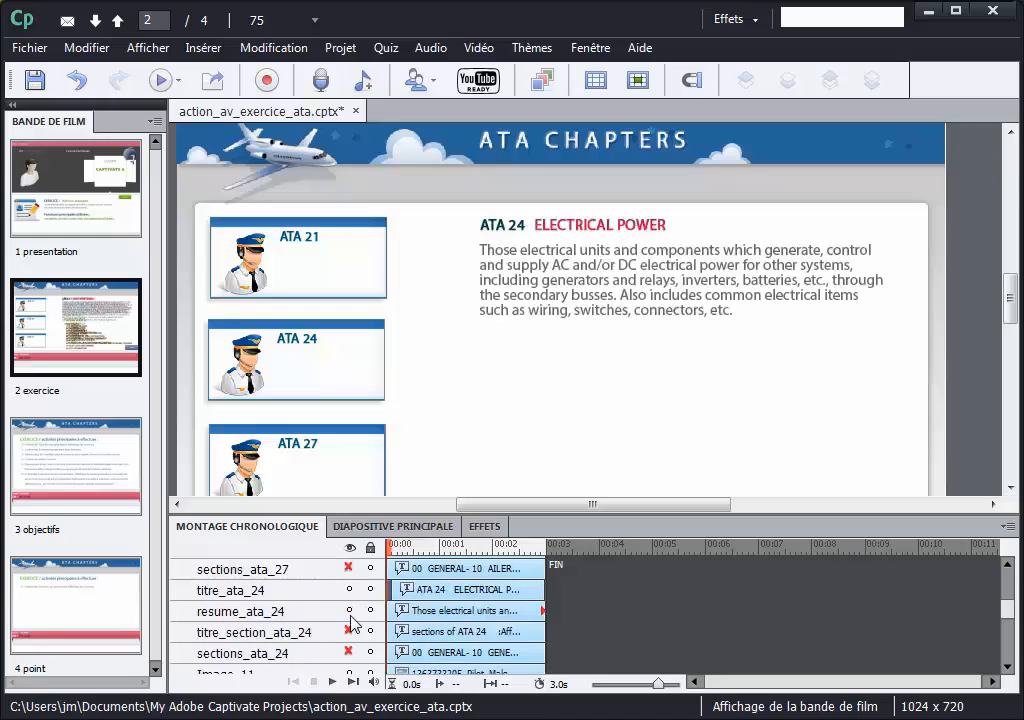
{"action": "left_click", "coordinate": [349, 631]}
{"action": "left_click", "coordinate": [349, 652]}
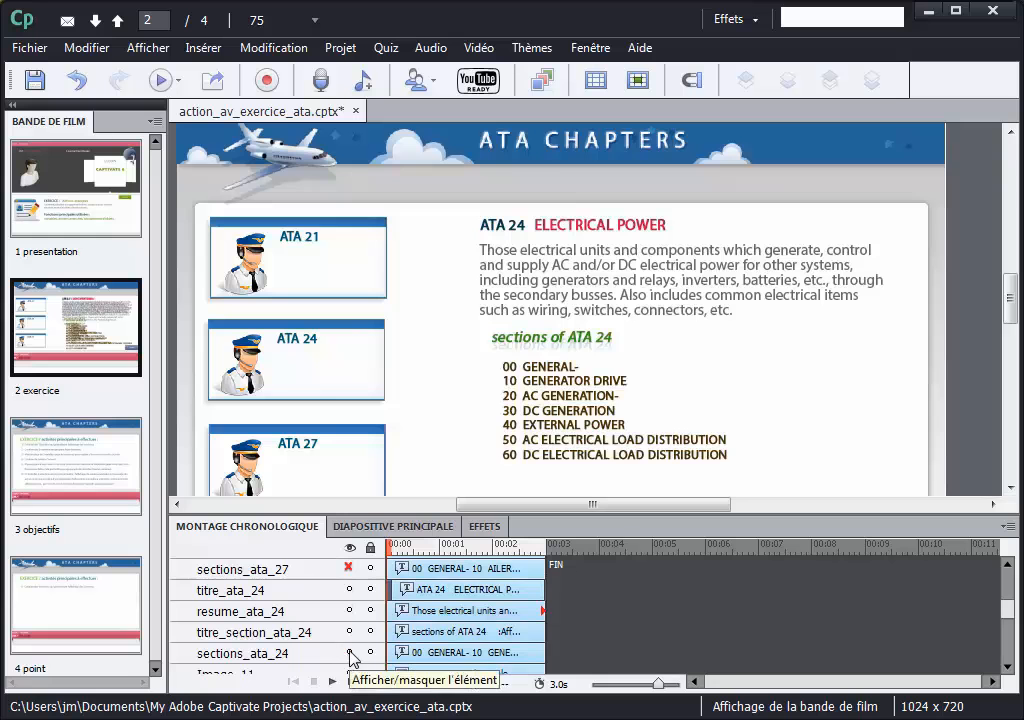
{"action": "left_click", "coordinate": [349, 652]}
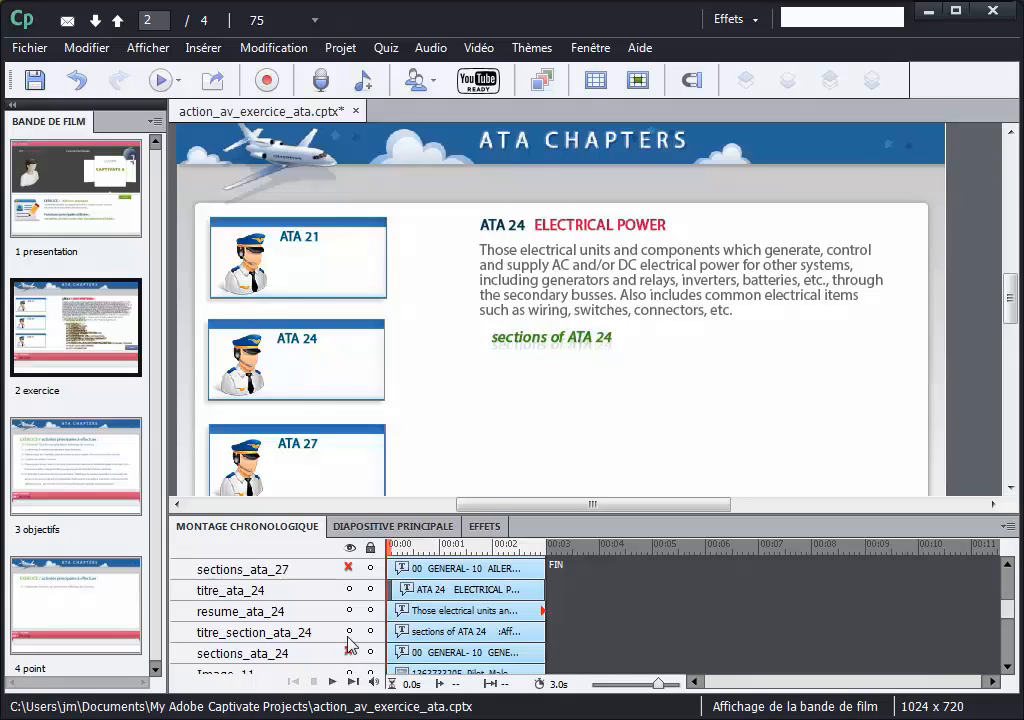
{"action": "left_click", "coordinate": [349, 631]}
{"action": "left_click", "coordinate": [349, 610]}
{"action": "left_click", "coordinate": [350, 591]}
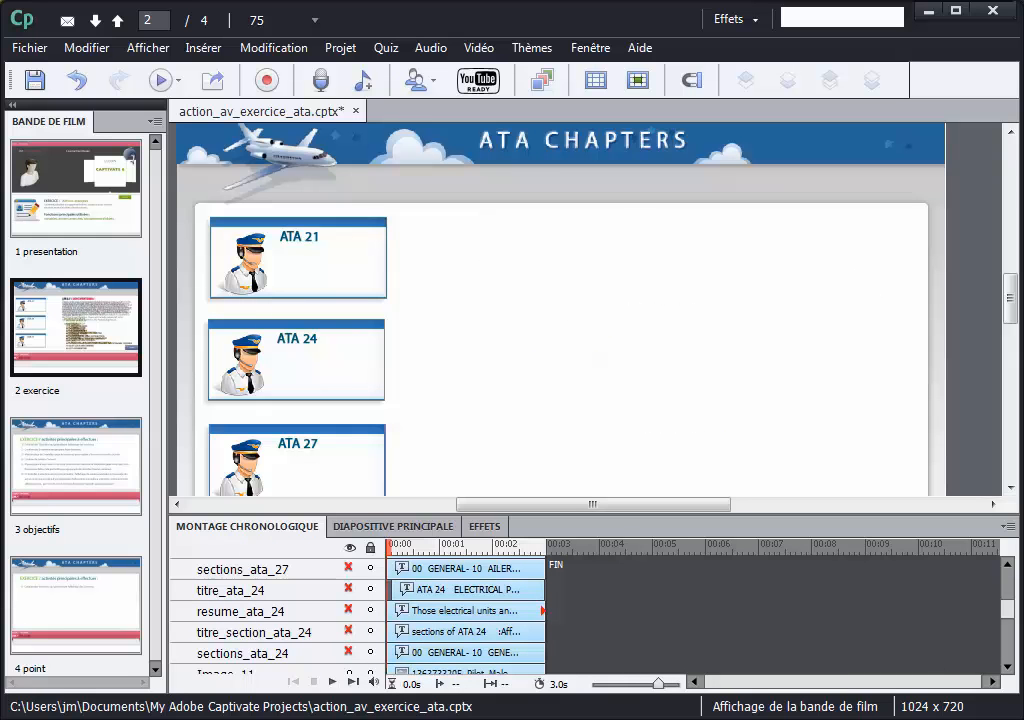
Preview titre_ata_27, resume_ata_27, titre_section_ata_27 and sections_ata_27 by showing them on the slide, and hide them again
{"action": "left_click_drag", "start_coordinate": [1008, 606], "coordinate": [1008, 590]}
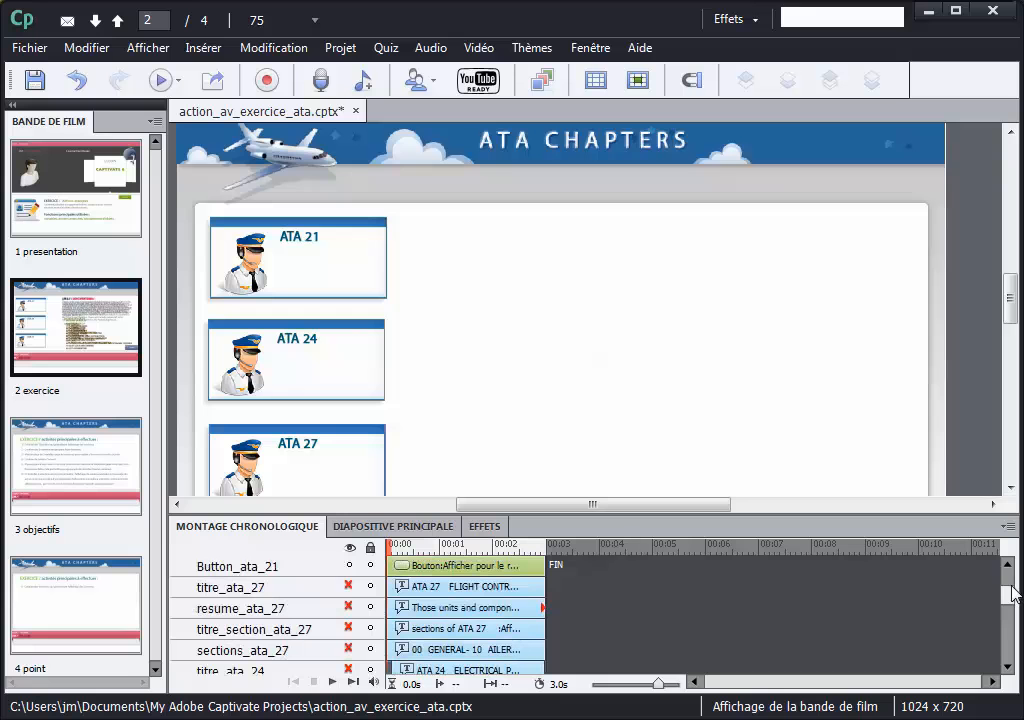
{"action": "left_click", "coordinate": [349, 587]}
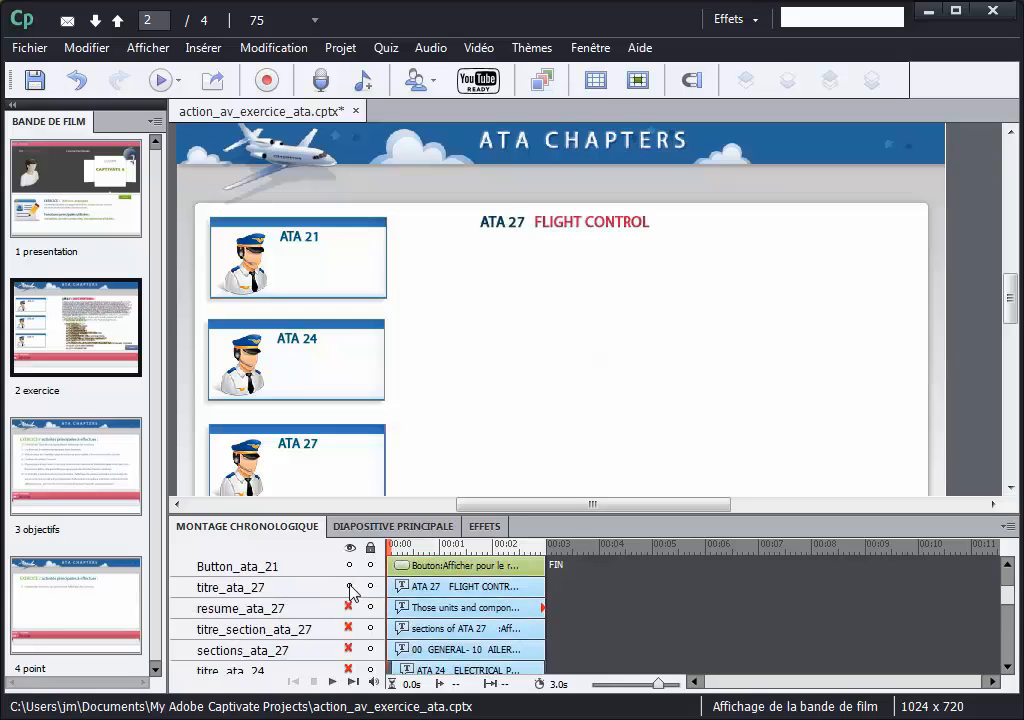
{"action": "left_click", "coordinate": [349, 608]}
{"action": "left_click", "coordinate": [349, 628]}
{"action": "left_click", "coordinate": [349, 649]}
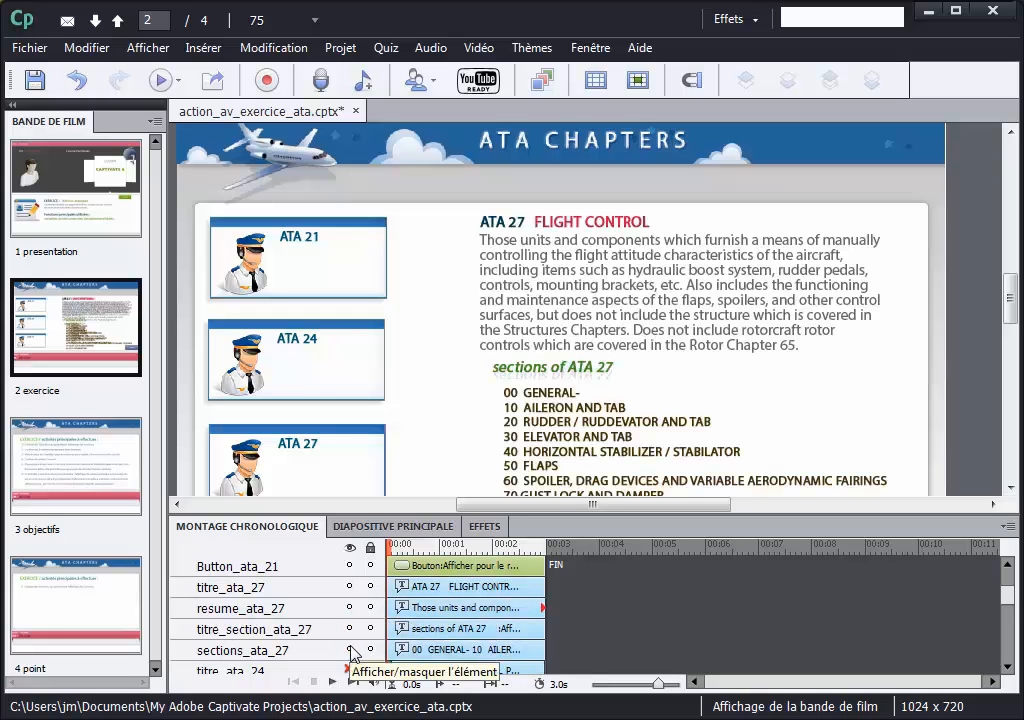
{"action": "left_click", "coordinate": [349, 649]}
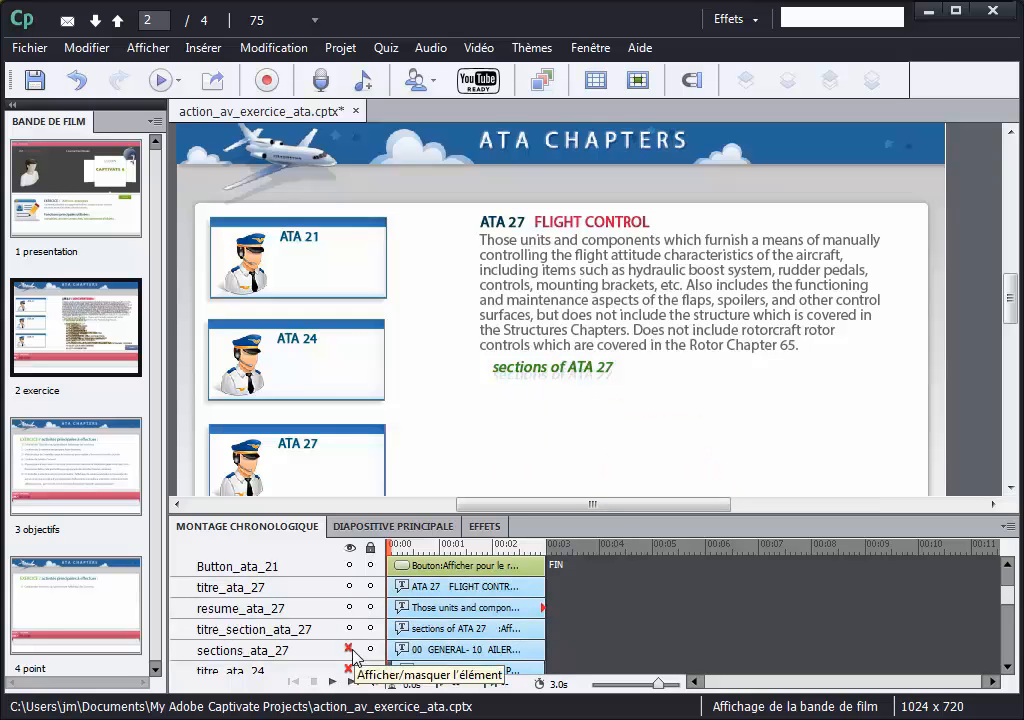
{"action": "left_click", "coordinate": [349, 628]}
{"action": "left_click", "coordinate": [349, 608]}
{"action": "left_click", "coordinate": [349, 587]}
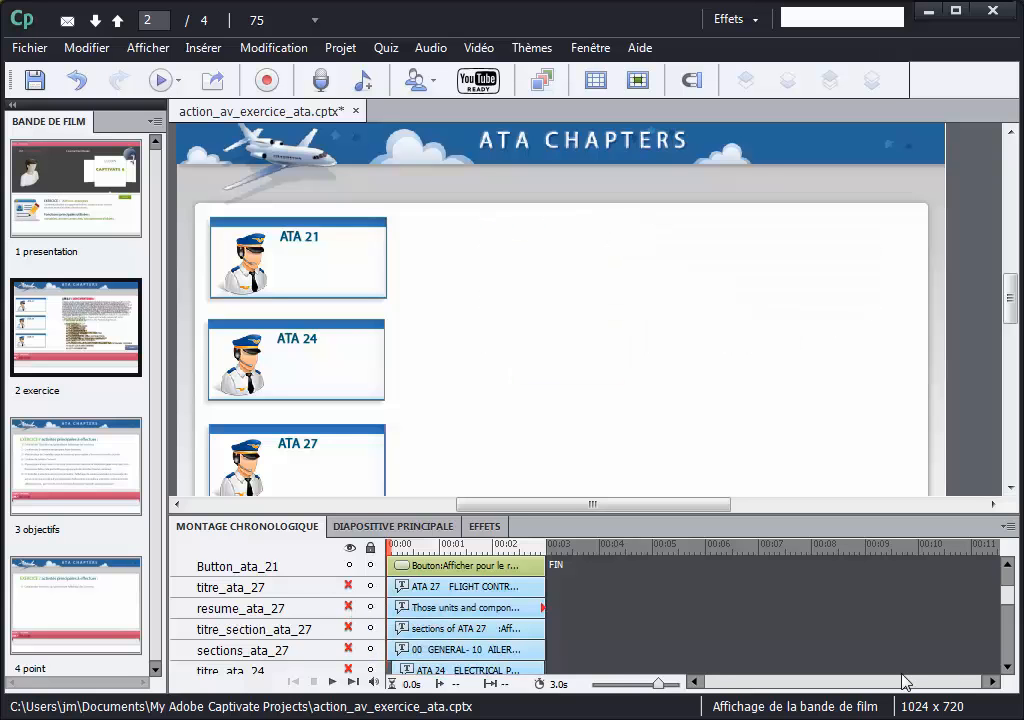
Show titre_ata21, resume_ata21, titre_section_ata21 and sections_ata_21 on the slide
{"action": "left_click_drag", "start_coordinate": [1008, 592], "coordinate": [1007, 638]}
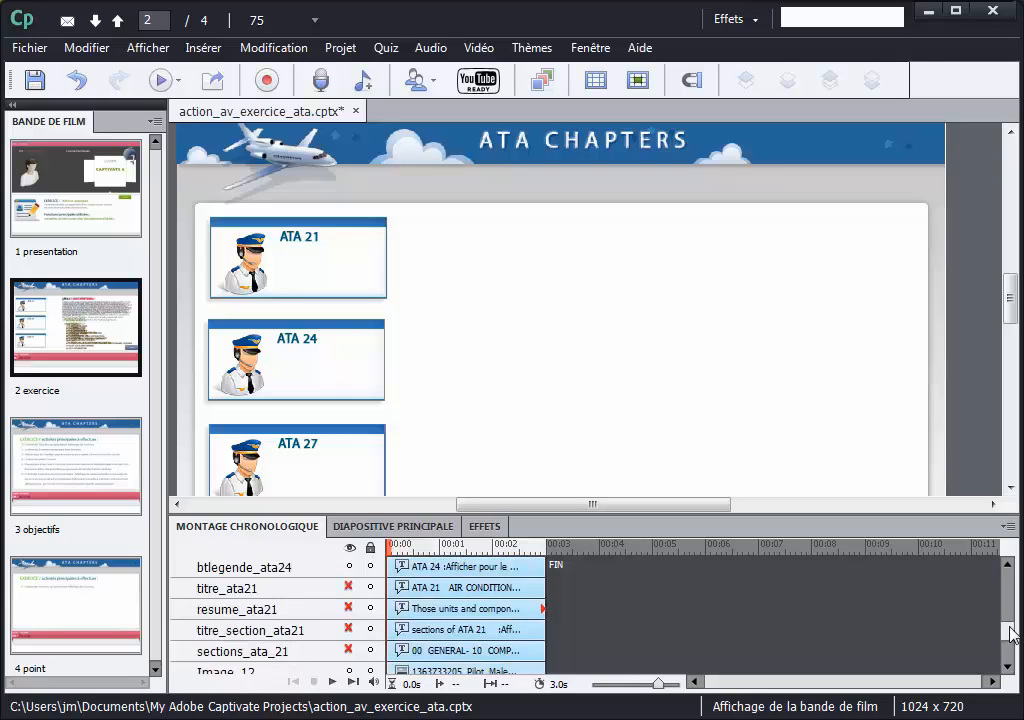
{"action": "left_click", "coordinate": [349, 587]}
{"action": "left_click", "coordinate": [349, 608]}
{"action": "left_click", "coordinate": [349, 628]}
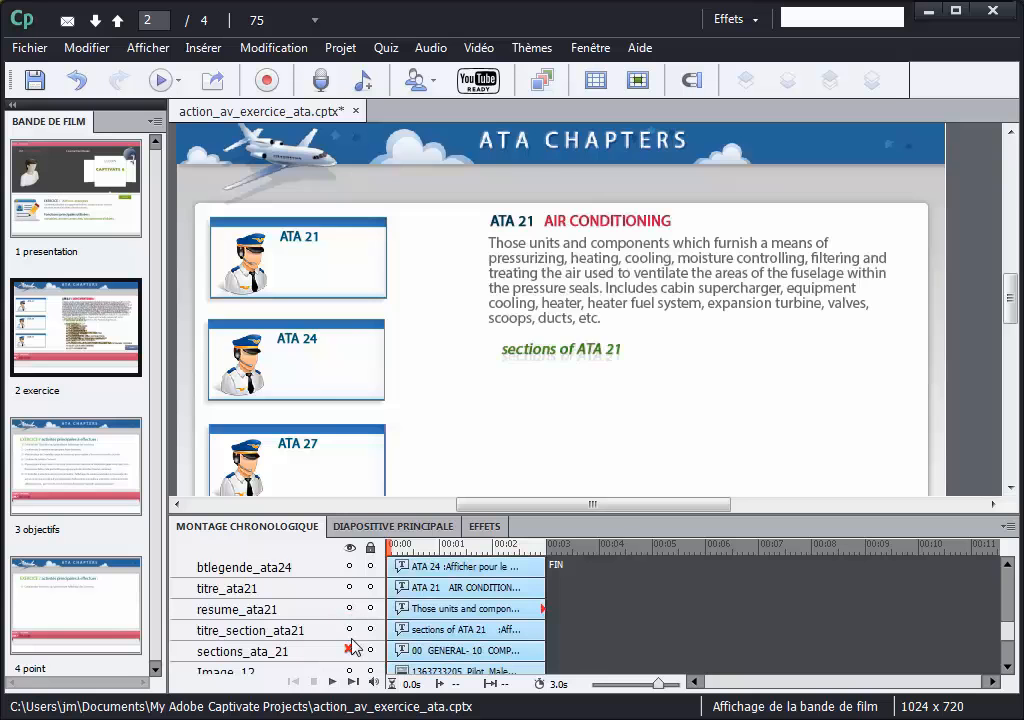
{"action": "left_click", "coordinate": [349, 650]}
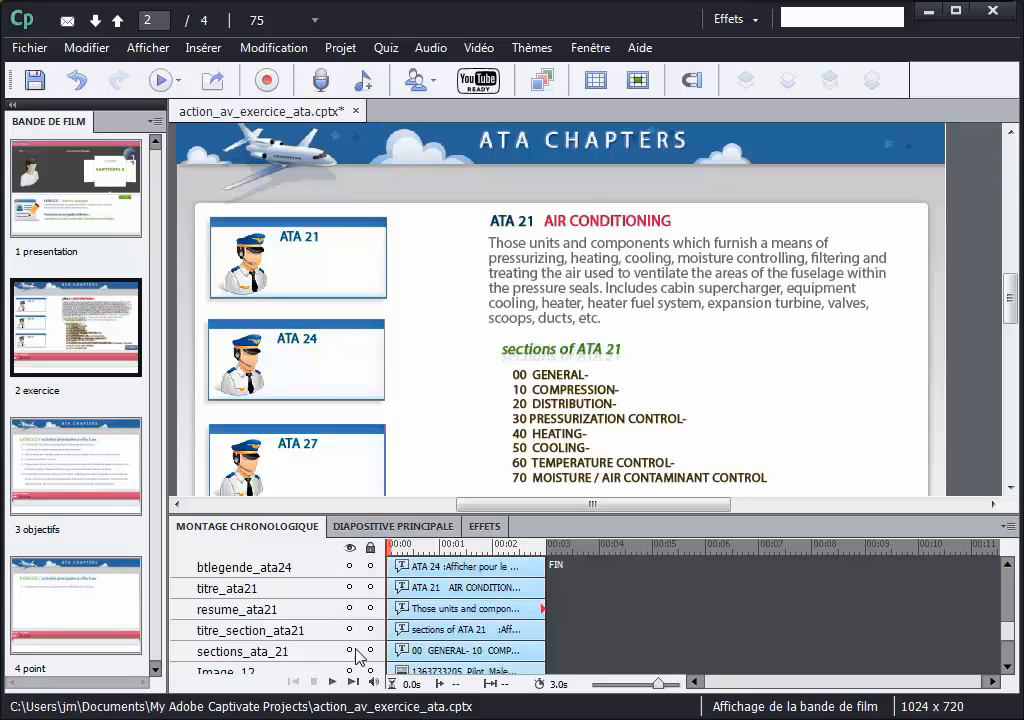
Select the four ATA 21 text captions beside the cards and combine them into one group
{"action": "left_click", "coordinate": [419, 506]}
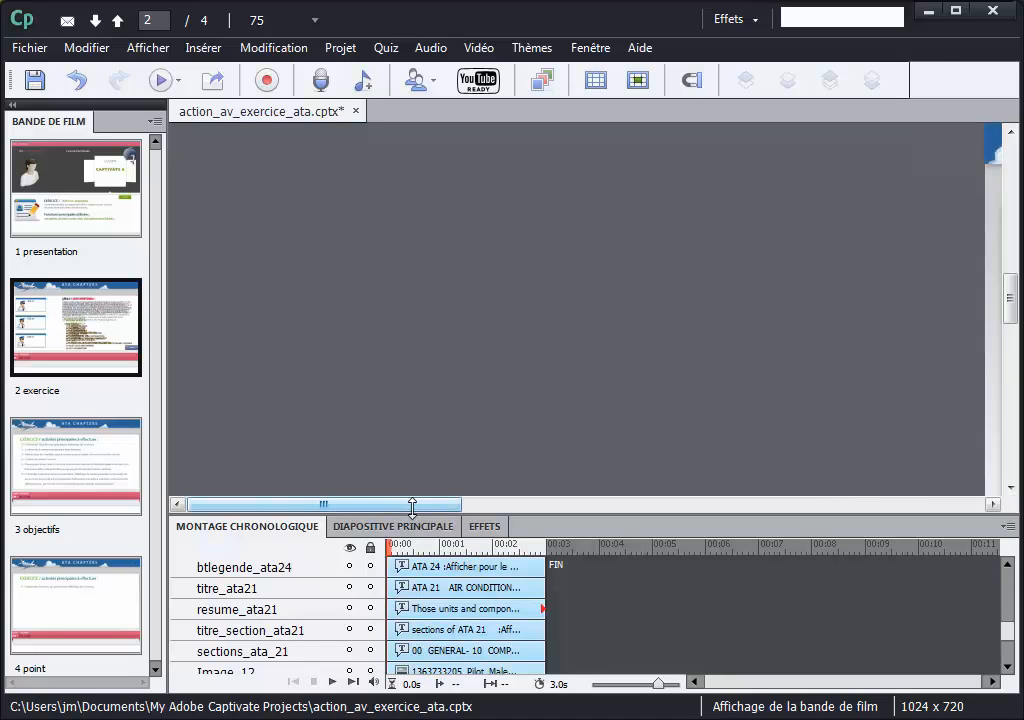
{"action": "scroll", "coordinate": [947, 270], "scroll_direction": "up", "scroll_amount": 5}
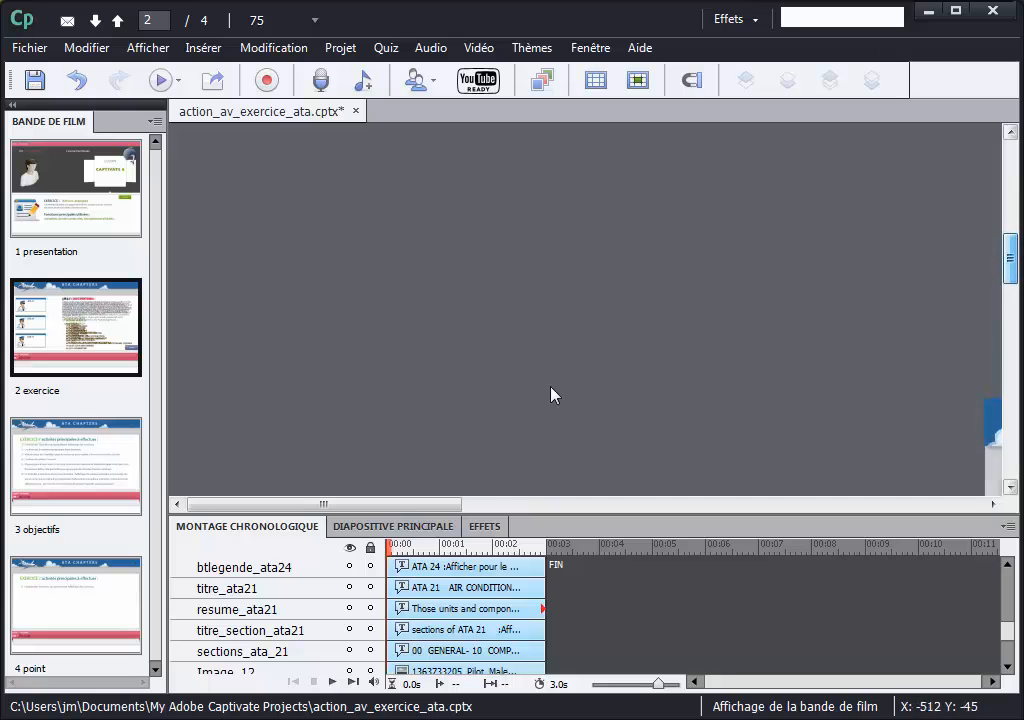
{"action": "left_click_drag", "start_coordinate": [445, 494], "coordinate": [705, 530]}
{"action": "left_click_drag", "start_coordinate": [1013, 272], "coordinate": [1015, 320]}
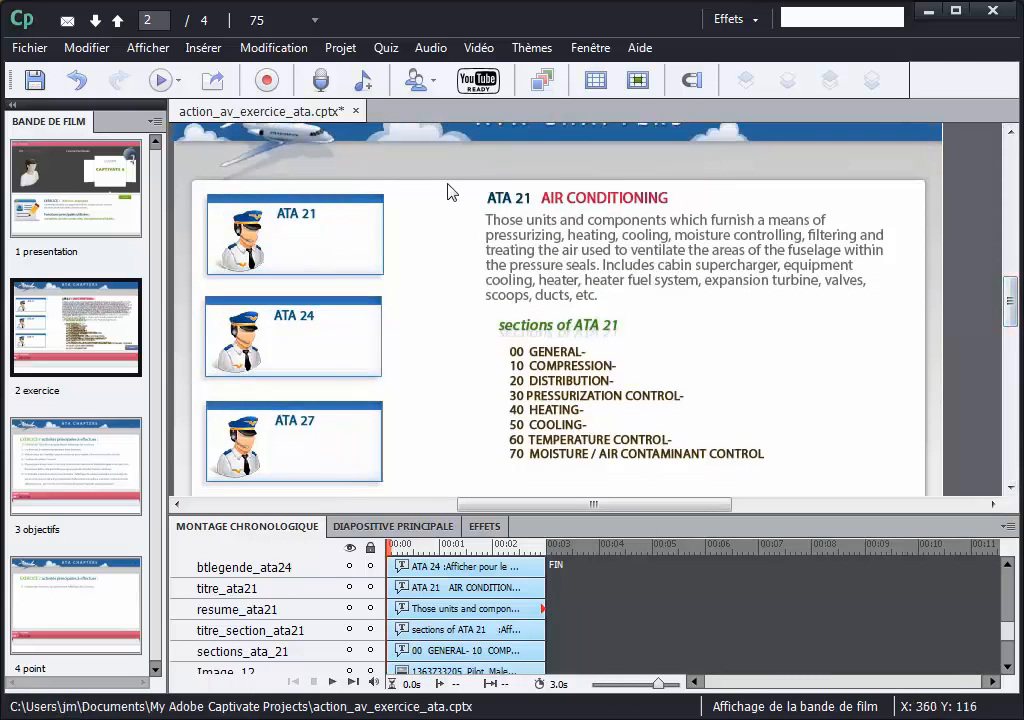
{"action": "left_click_drag", "start_coordinate": [455, 175], "coordinate": [902, 475]}
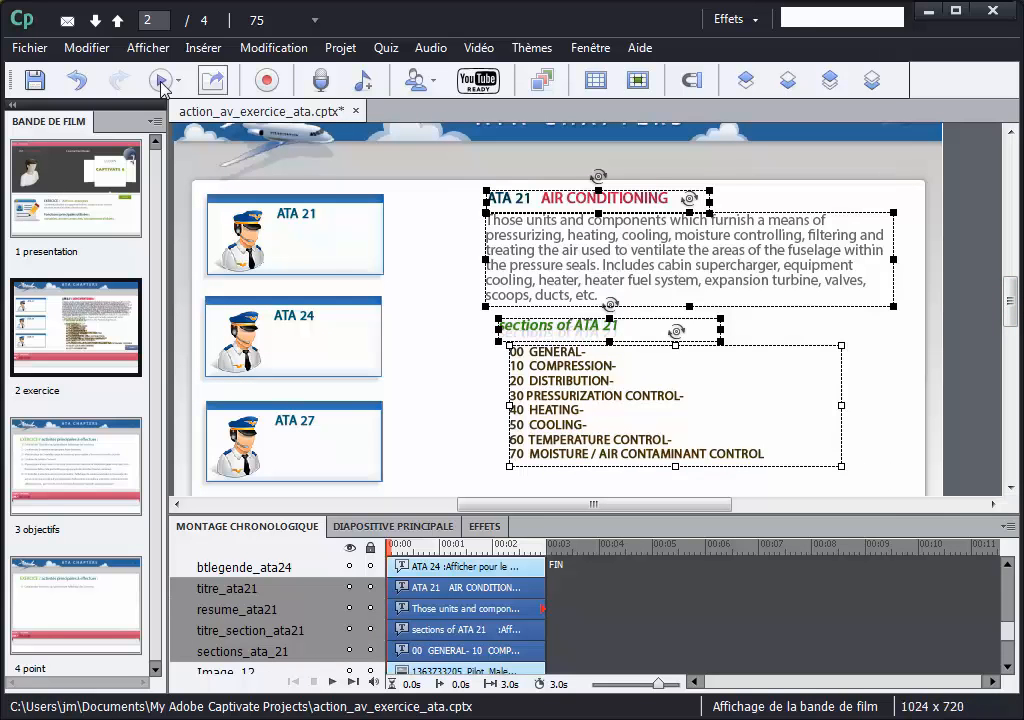
{"action": "left_click", "coordinate": [95, 50]}
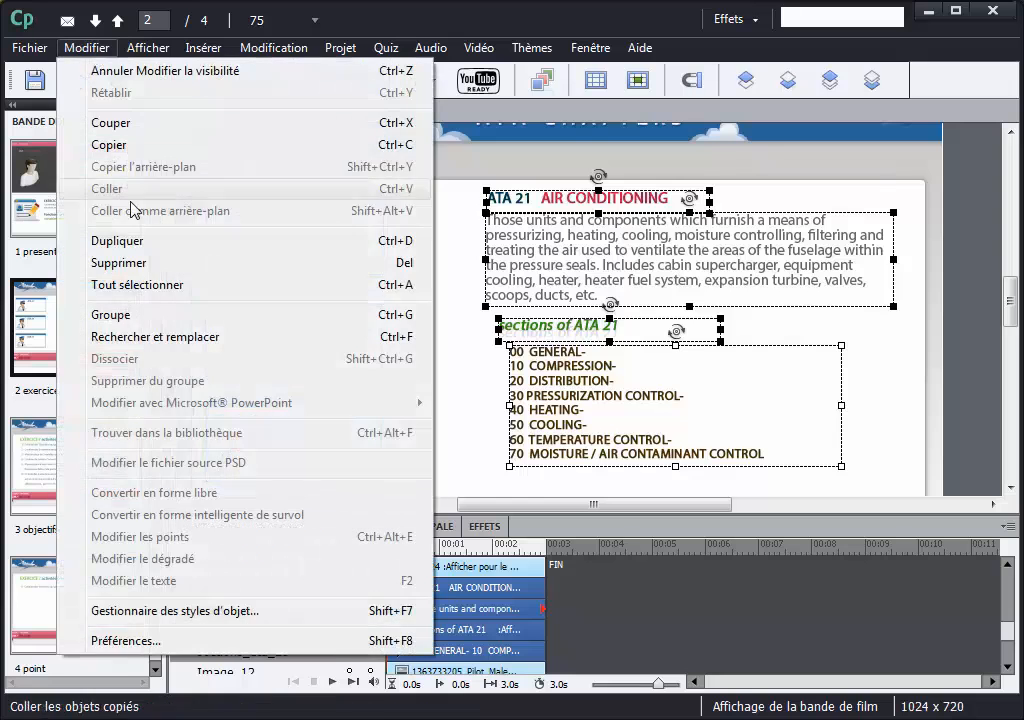
{"action": "left_click", "coordinate": [155, 316]}
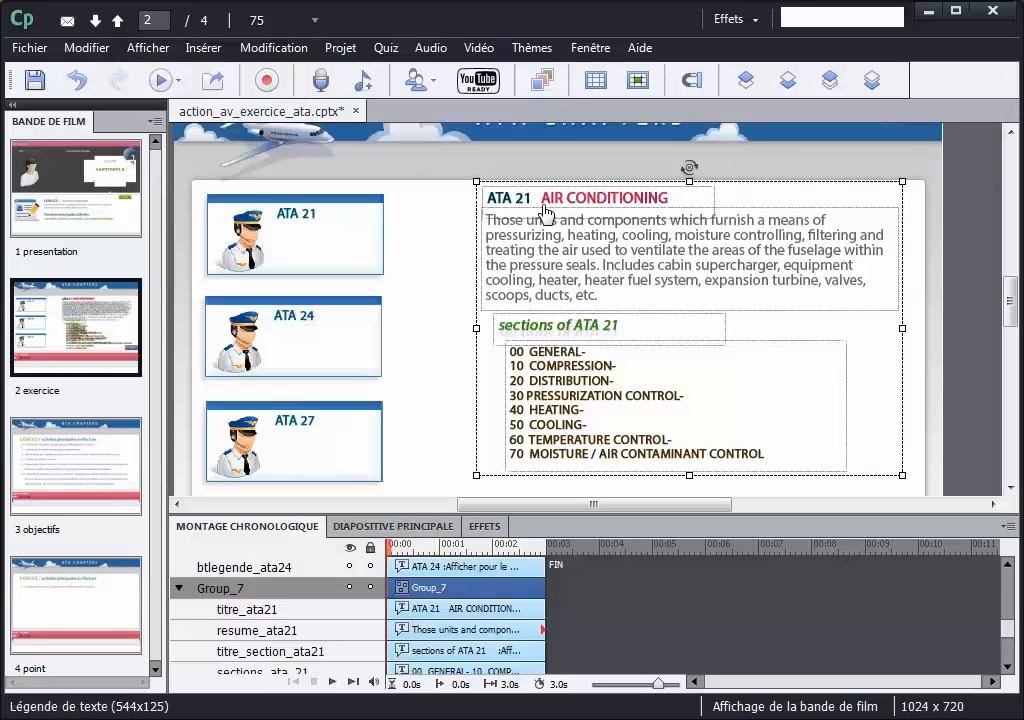
Rename the ATA 21 text group as Groupe_contenu_ata21 in its properties
{"action": "left_click", "coordinate": [590, 50]}
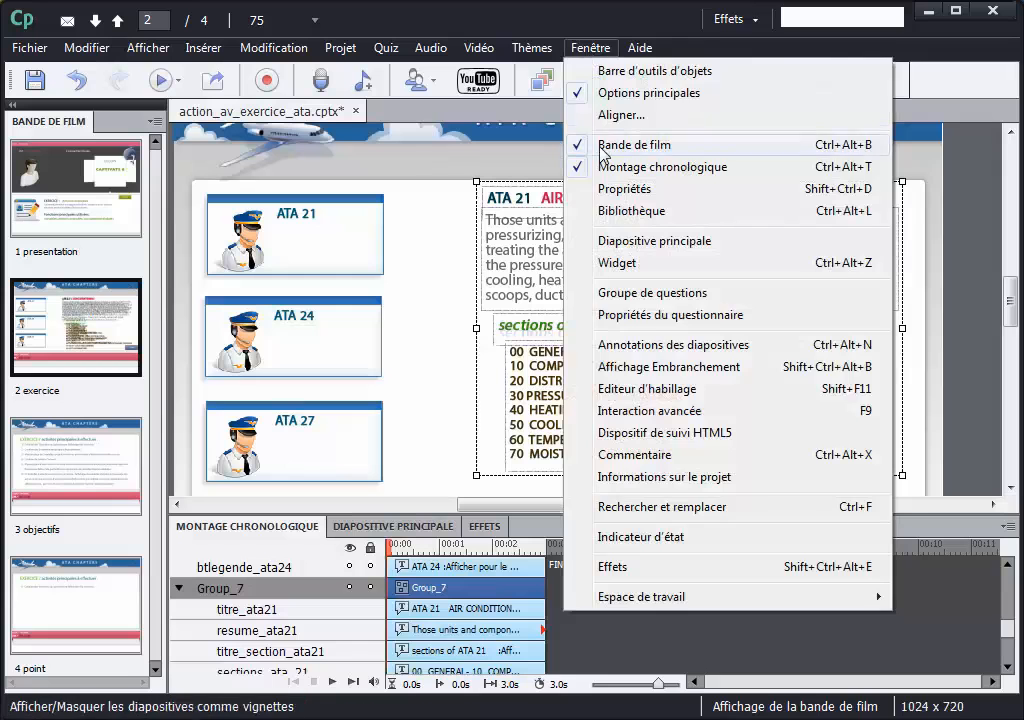
{"action": "left_click", "coordinate": [619, 189]}
{"action": "left_click_drag", "start_coordinate": [655, 248], "coordinate": [596, 260]}
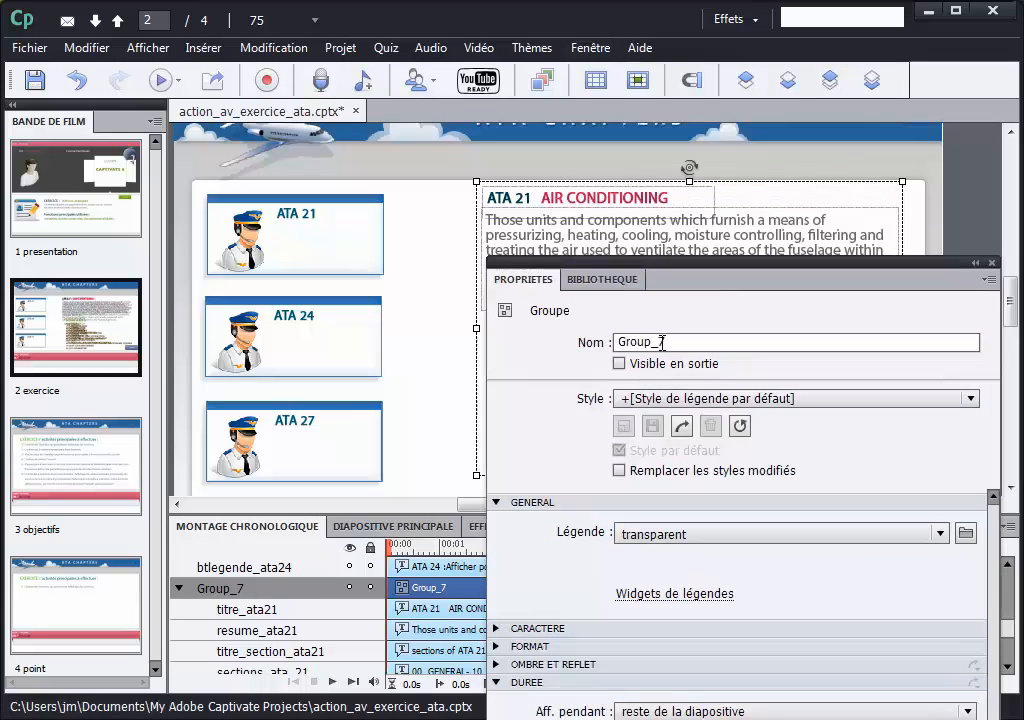
{"action": "left_click", "coordinate": [652, 342]}
{"action": "type", "text": "e"}
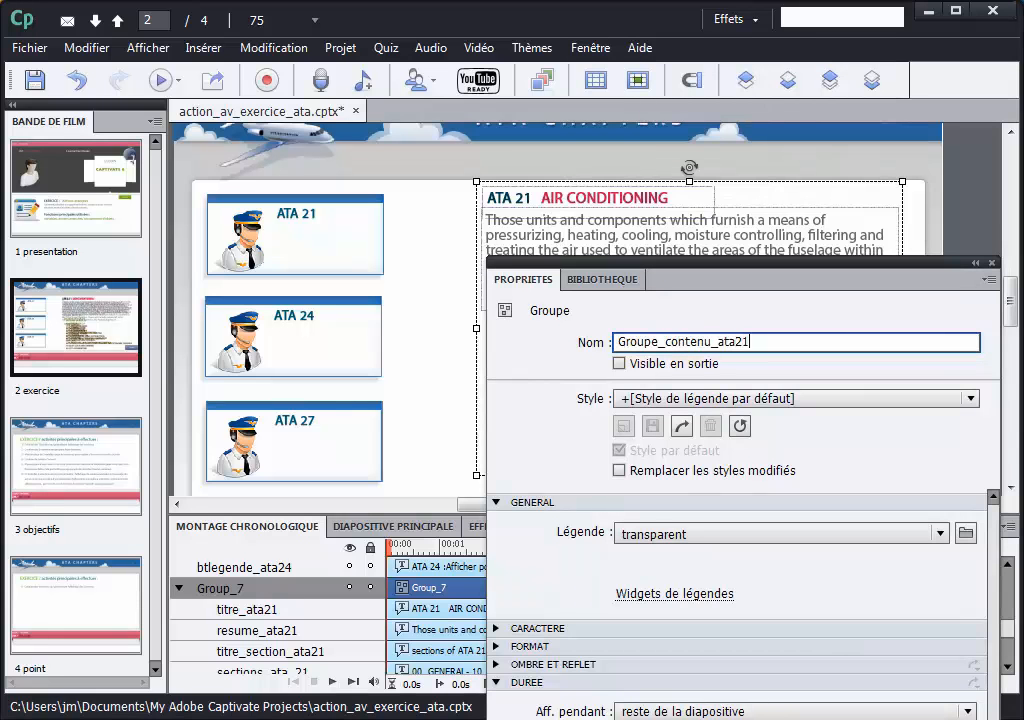
{"action": "left_click_drag", "start_coordinate": [722, 277], "coordinate": [803, 279]}
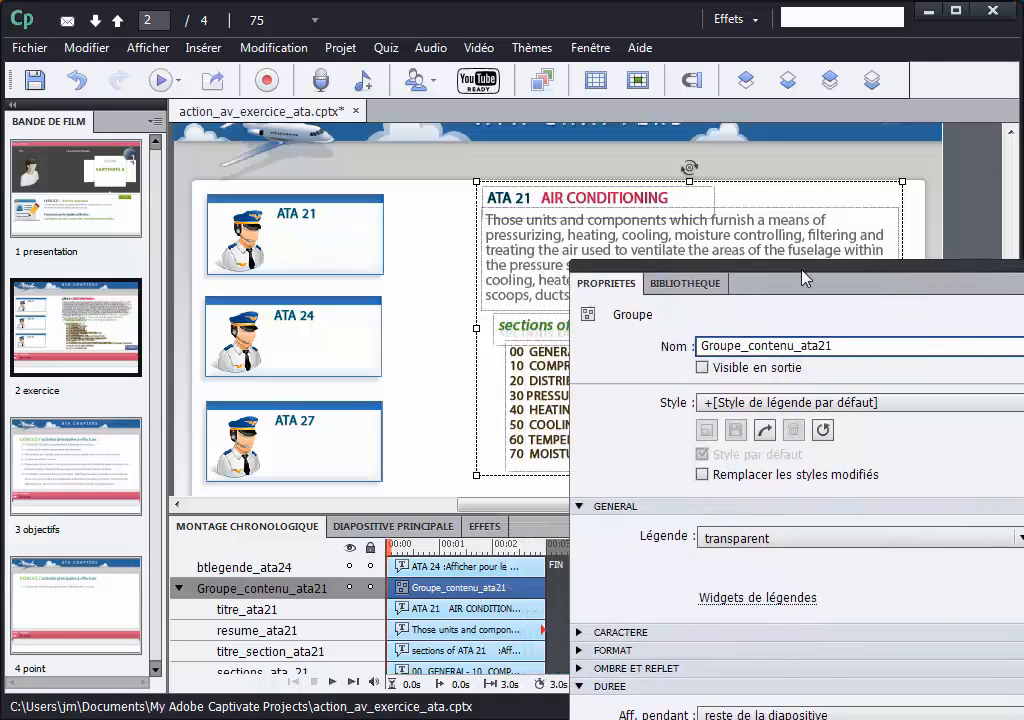
Keep "Visible en sortie" off for Groupe_contenu_ata21, and hide the group on the slide
{"action": "left_click", "coordinate": [703, 368]}
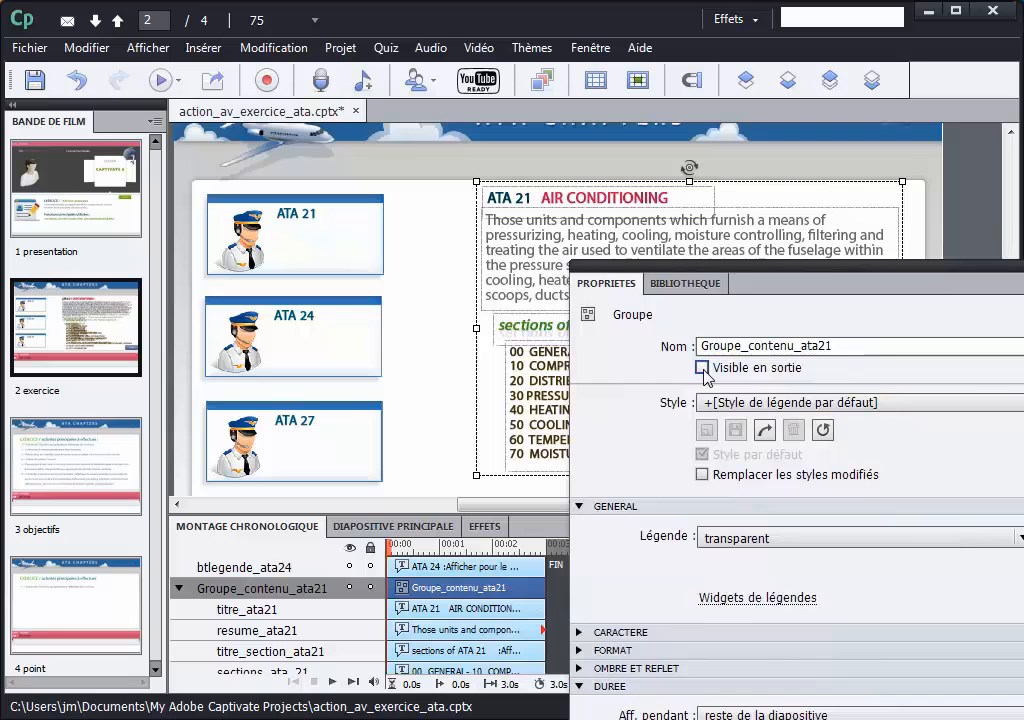
{"action": "left_click_drag", "start_coordinate": [697, 282], "coordinate": [638, 284]}
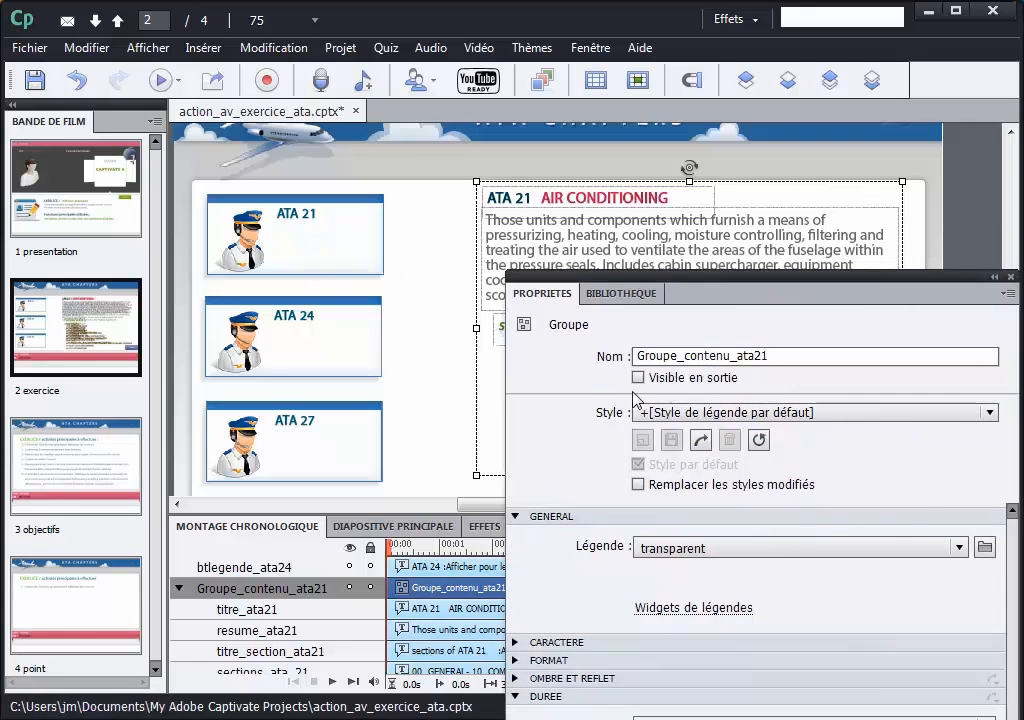
{"action": "left_click_drag", "start_coordinate": [655, 279], "coordinate": [641, 207]}
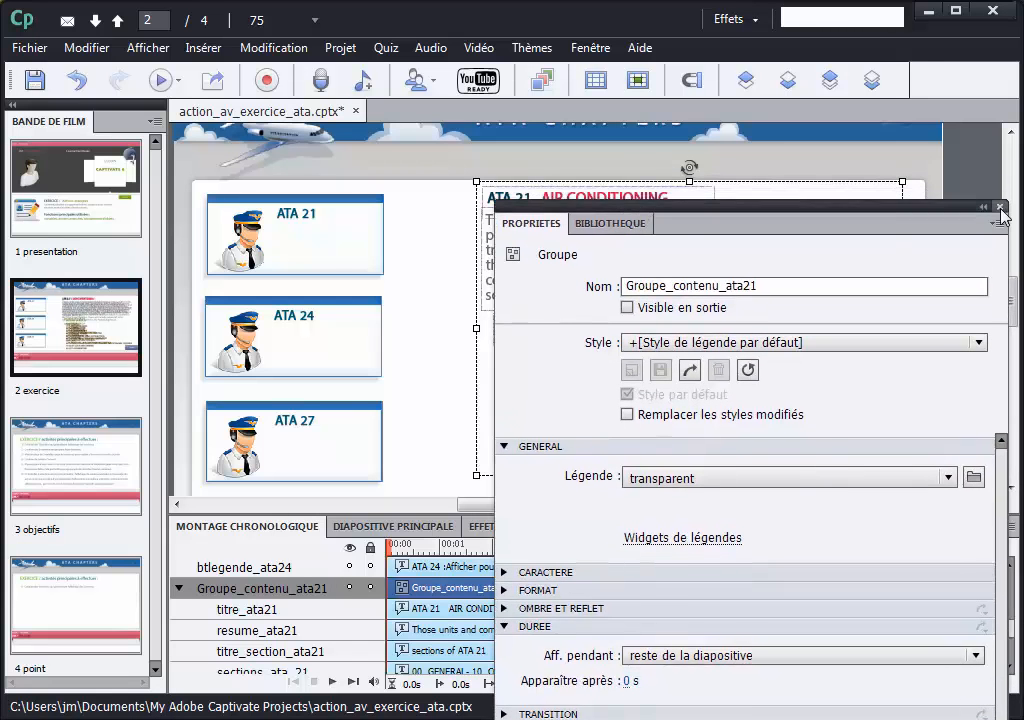
{"action": "left_click", "coordinate": [1000, 207]}
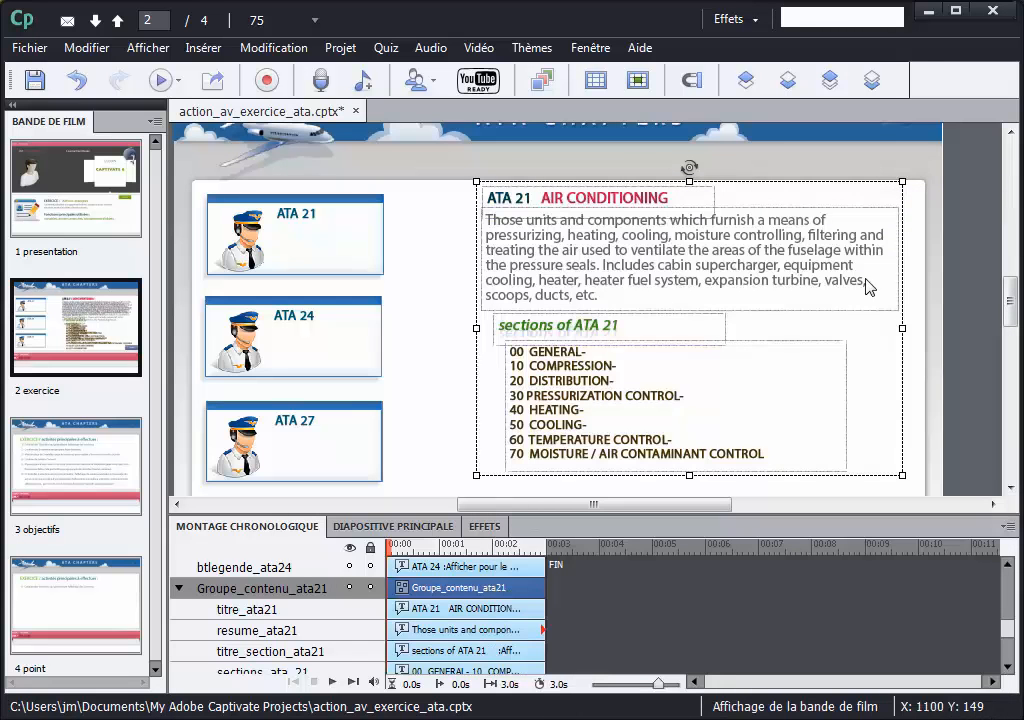
{"action": "left_click", "coordinate": [350, 589]}
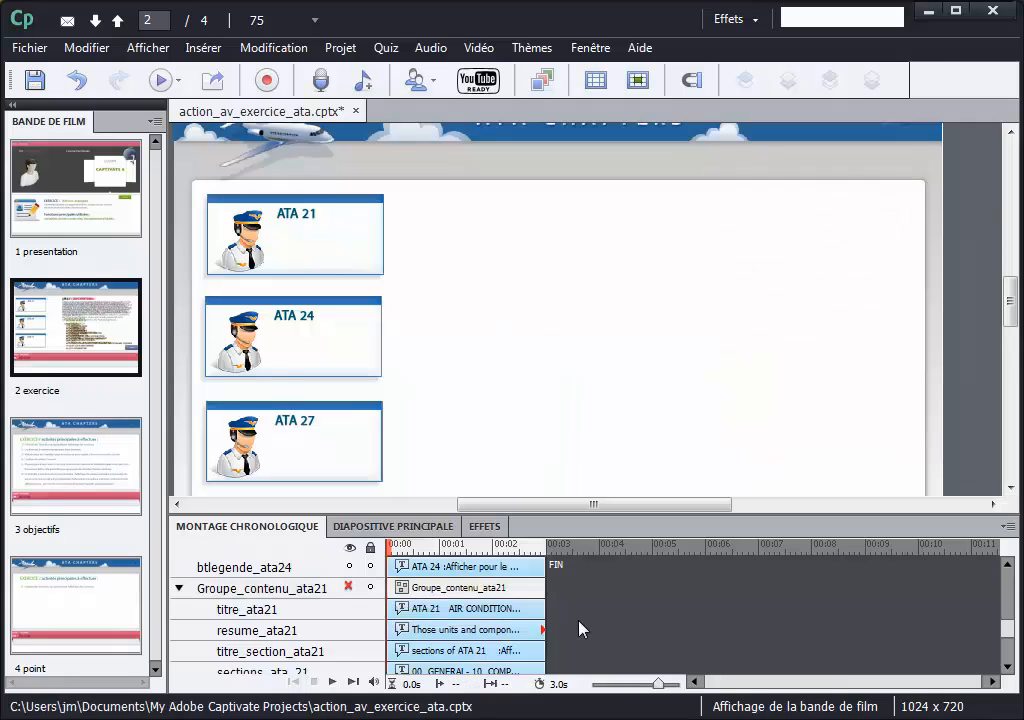
Show titre_ata_24, resume_ata_24, titre_section_ata_24 and sections_ata_24 on the slide
{"action": "left_click_drag", "start_coordinate": [1010, 627], "coordinate": [1008, 606]}
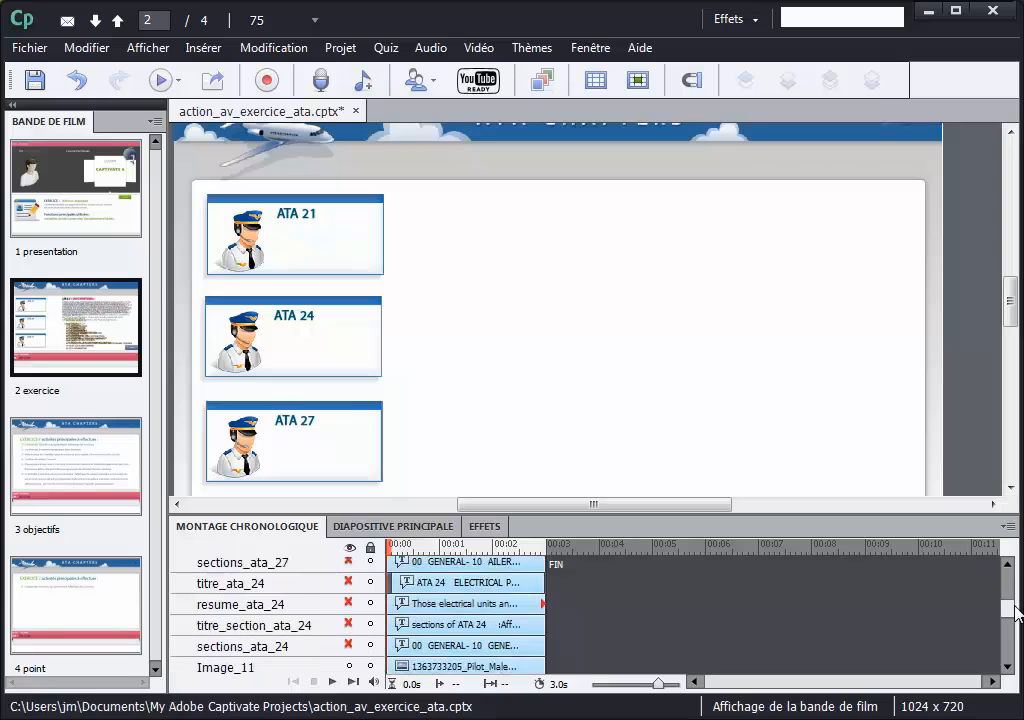
{"action": "left_click", "coordinate": [349, 582]}
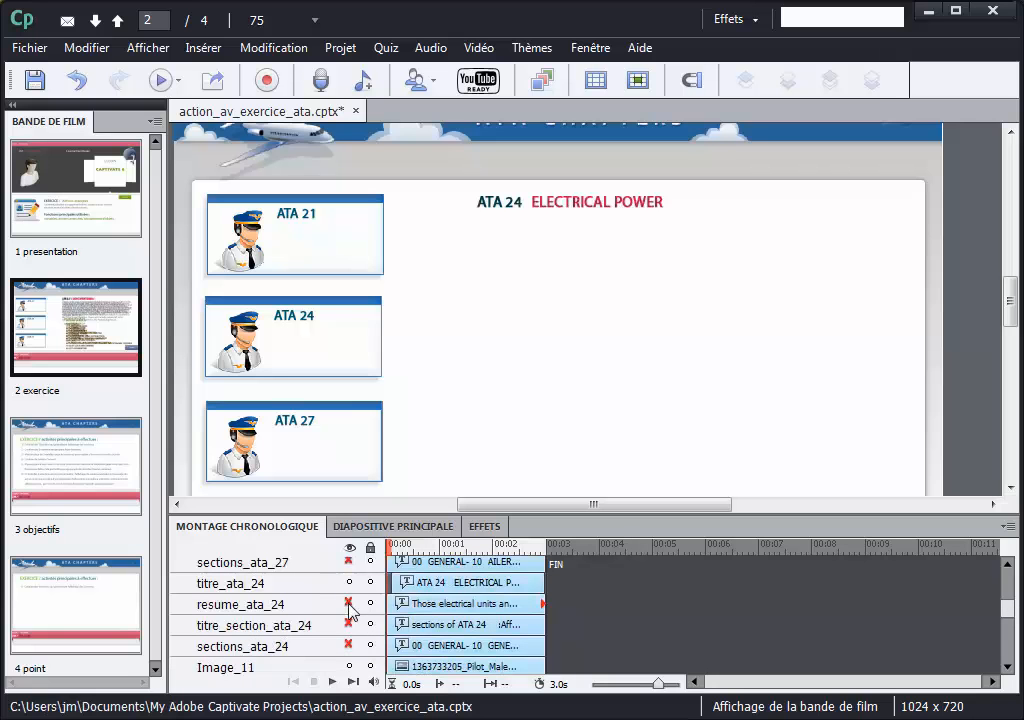
{"action": "left_click", "coordinate": [349, 603]}
{"action": "left_click", "coordinate": [349, 624]}
{"action": "left_click", "coordinate": [349, 645]}
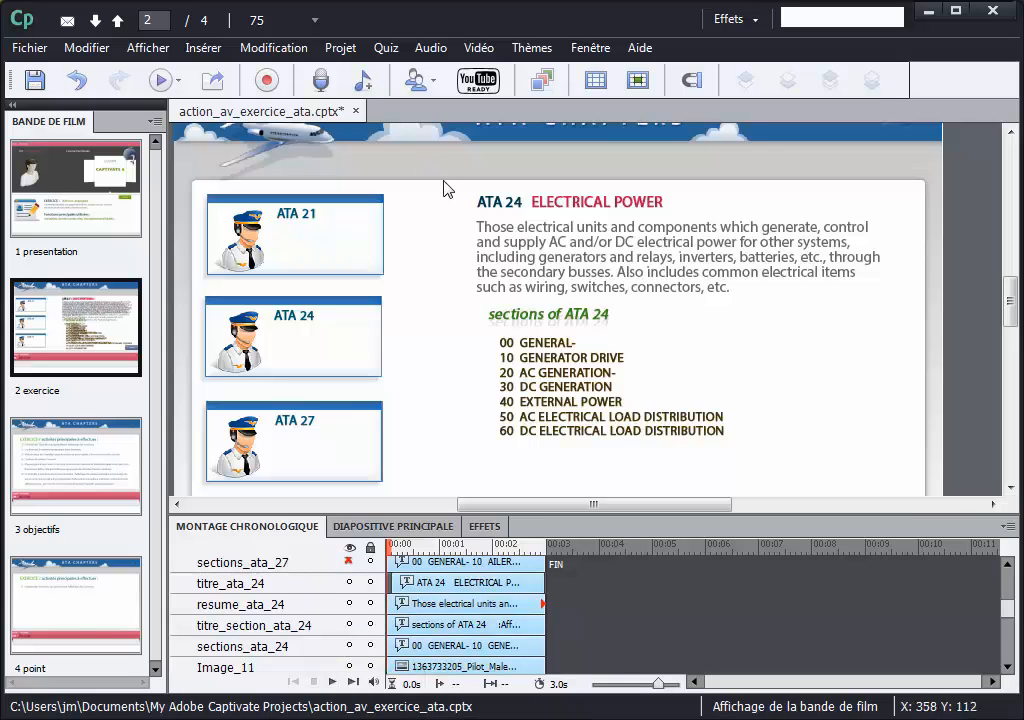
Select the four ATA 24 text captions beside the cards and combine them into one group
{"action": "left_click_drag", "start_coordinate": [448, 181], "coordinate": [914, 473]}
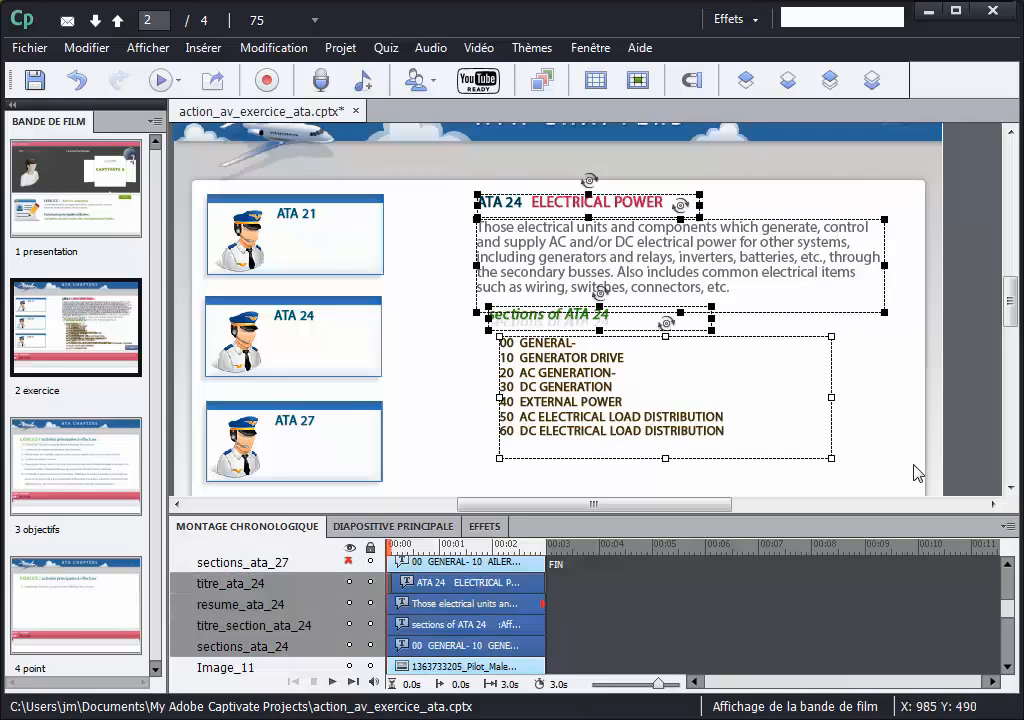
{"action": "left_click", "coordinate": [86, 48]}
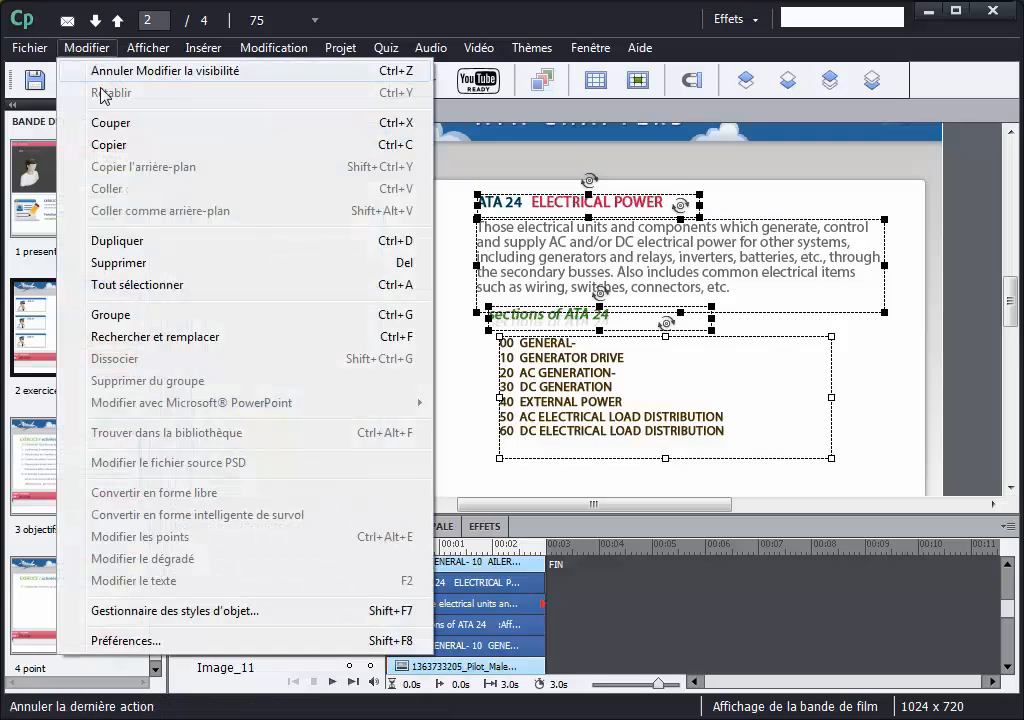
{"action": "left_click", "coordinate": [160, 322]}
Rename the ATA 24 text group as Groupe_contenu_ata24 in its properties, and hide the group on the slide
{"action": "left_click", "coordinate": [600, 49]}
{"action": "left_click", "coordinate": [617, 189]}
{"action": "left_click_drag", "start_coordinate": [754, 217], "coordinate": [800, 310]}
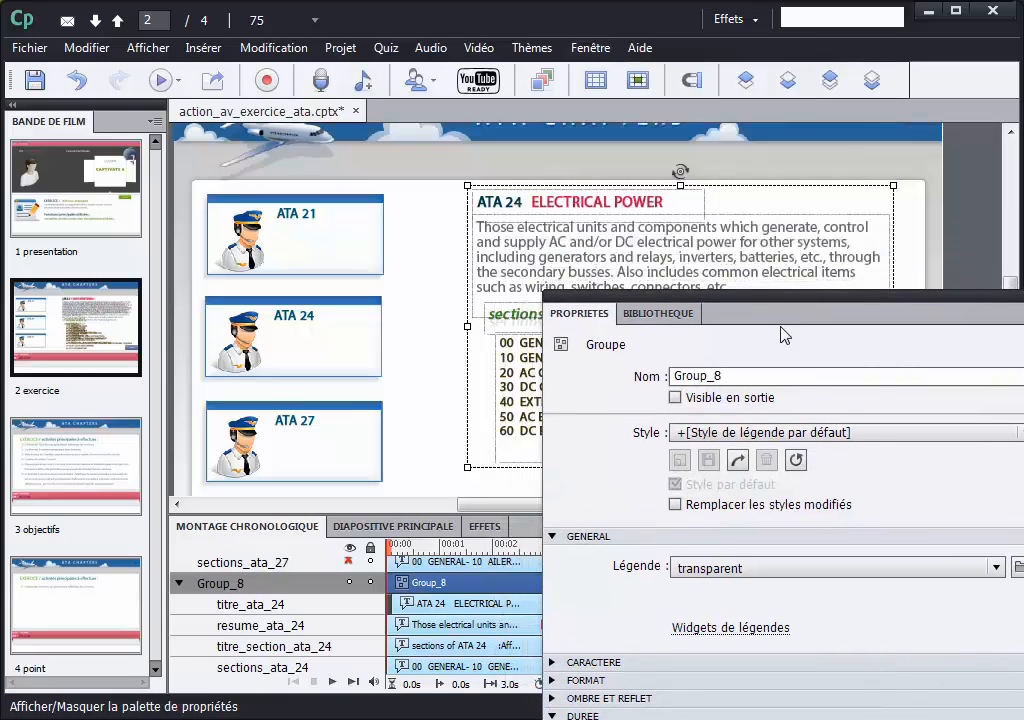
{"action": "left_click", "coordinate": [714, 378]}
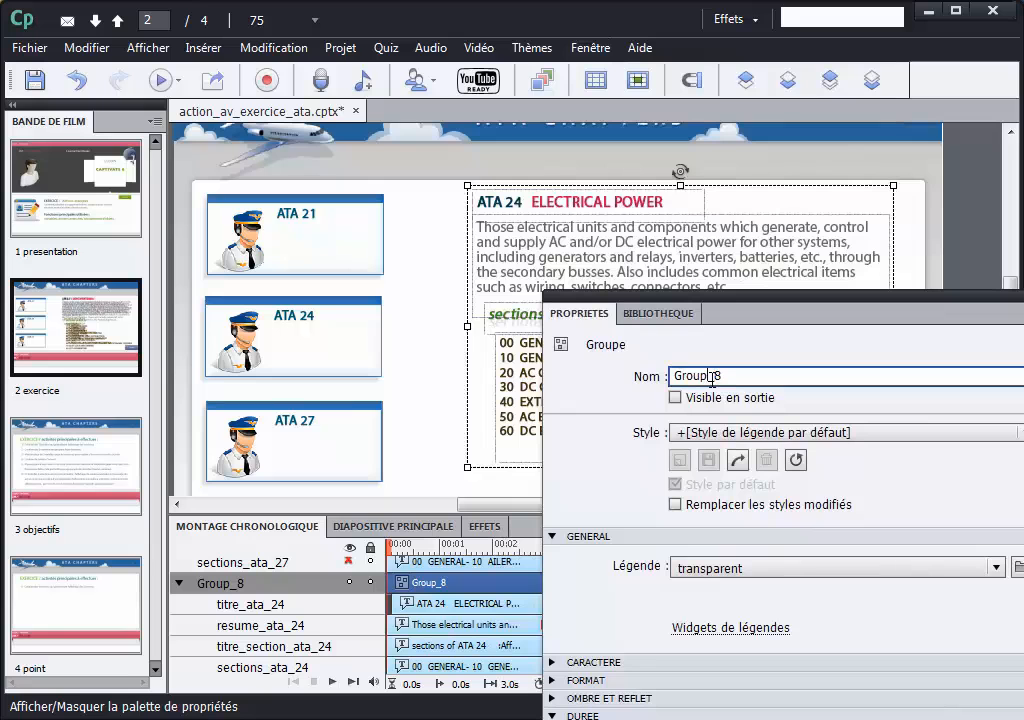
{"action": "type", "text": "e_contenu_ata24"}
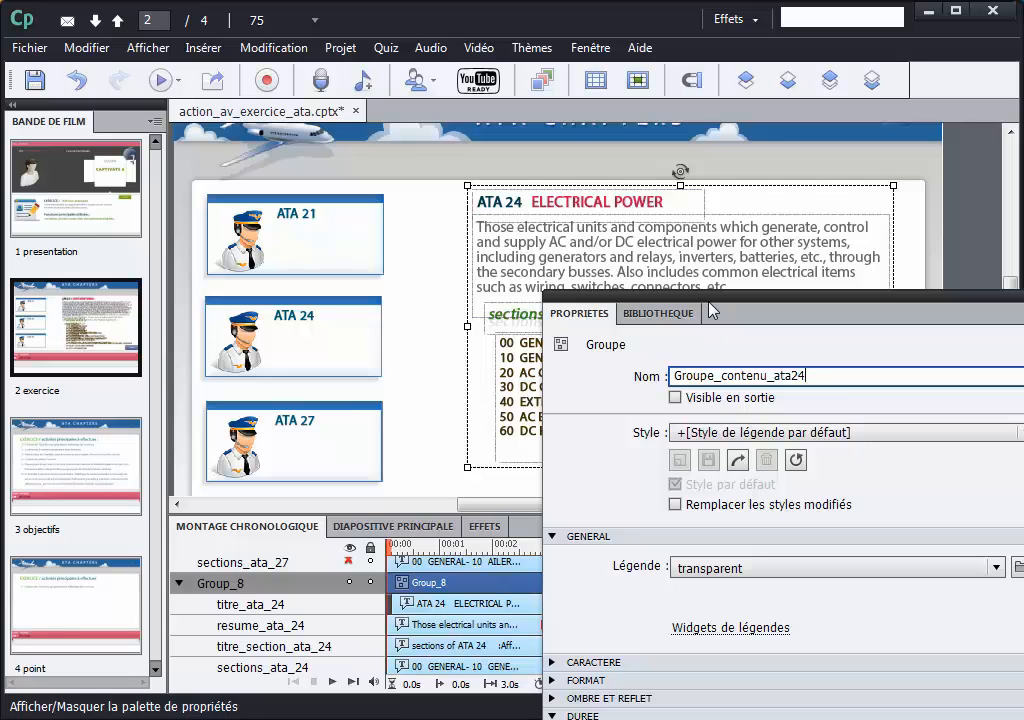
{"action": "left_click_drag", "start_coordinate": [711, 317], "coordinate": [593, 209]}
{"action": "left_click", "coordinate": [968, 208]}
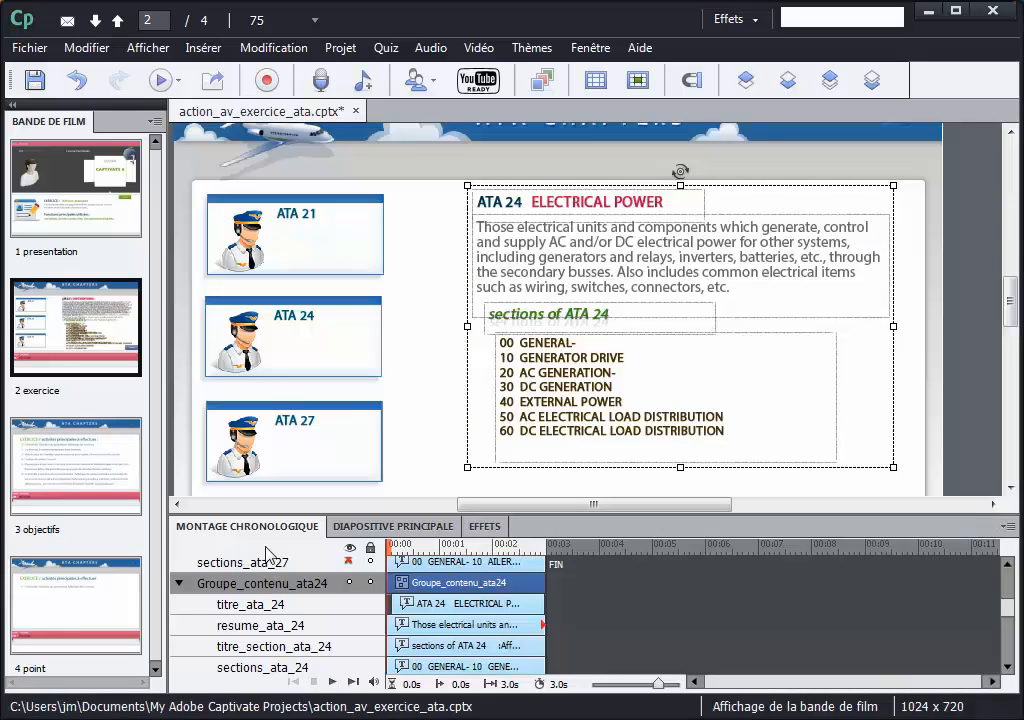
{"action": "left_click", "coordinate": [350, 584]}
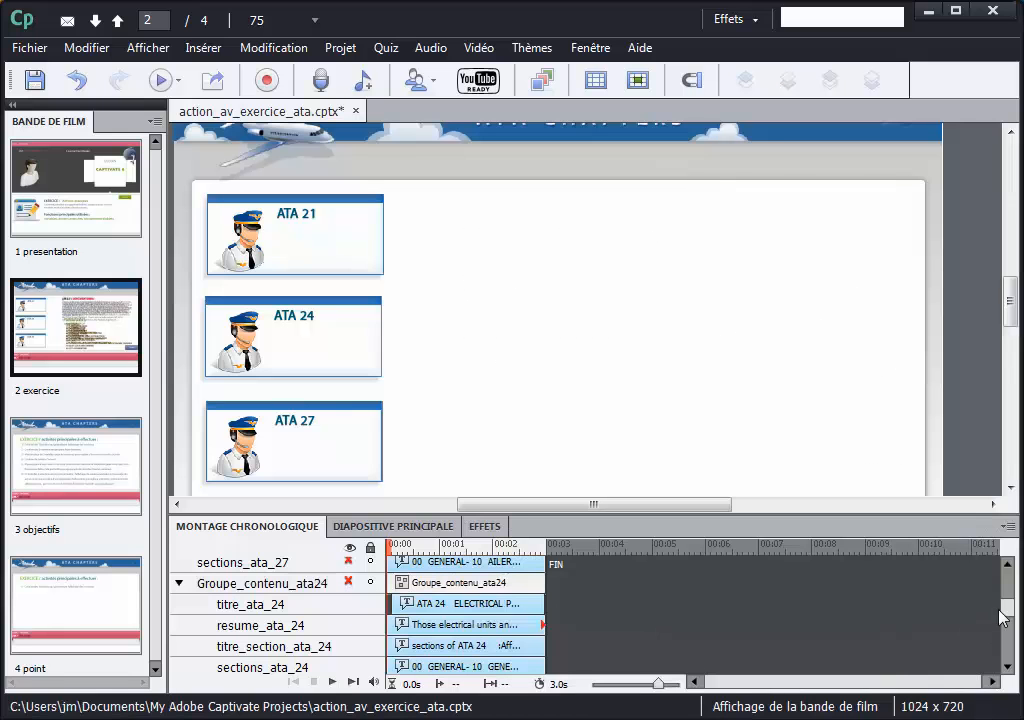
Show titre_ata_27, resume_ata_27, titre_section_ata_27 and sections_ata_27 on the slide
{"action": "scroll", "coordinate": [1008, 602], "scroll_direction": "up", "scroll_amount": 2}
{"action": "scroll", "coordinate": [1008, 602], "scroll_direction": "up", "scroll_amount": 4}
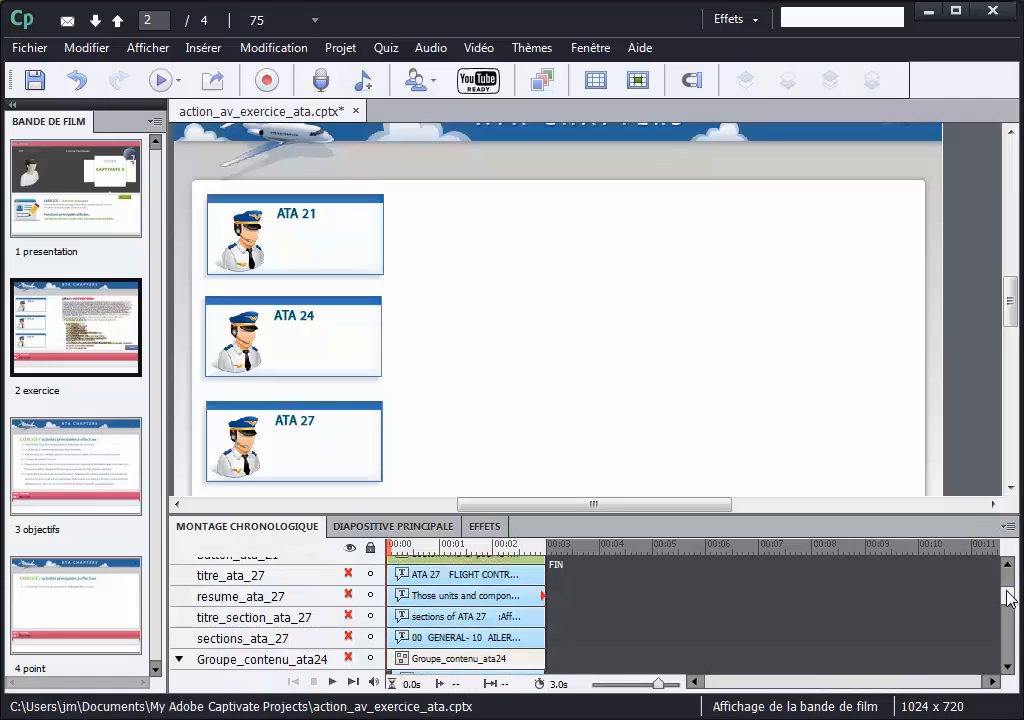
{"action": "left_click", "coordinate": [349, 587]}
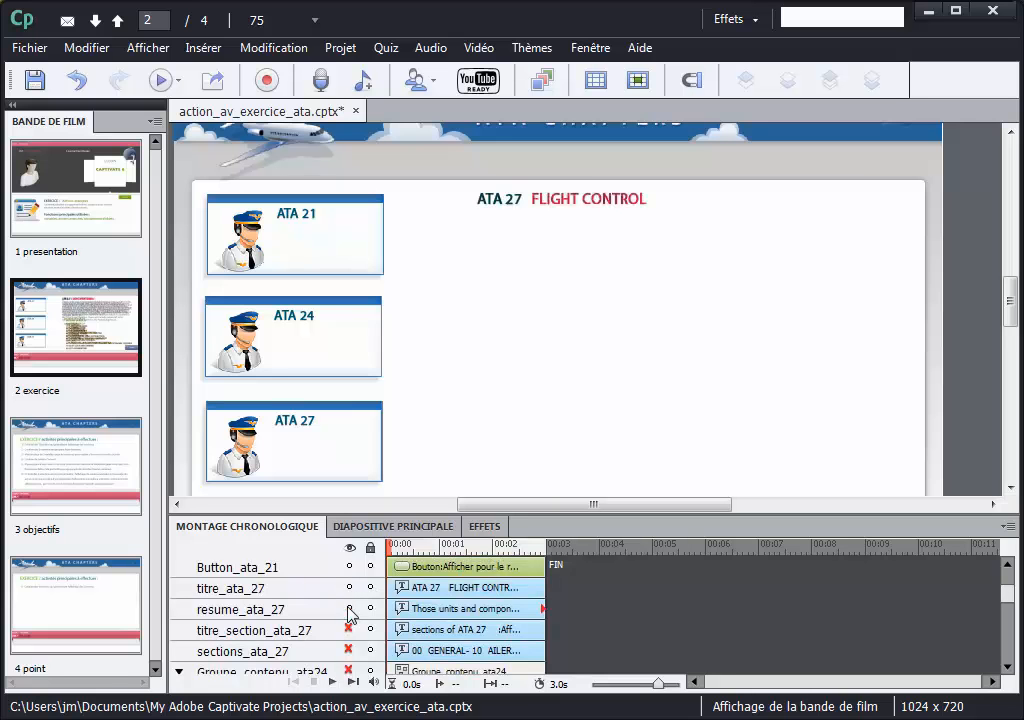
{"action": "left_click", "coordinate": [349, 608]}
{"action": "left_click", "coordinate": [349, 629]}
{"action": "left_click", "coordinate": [349, 650]}
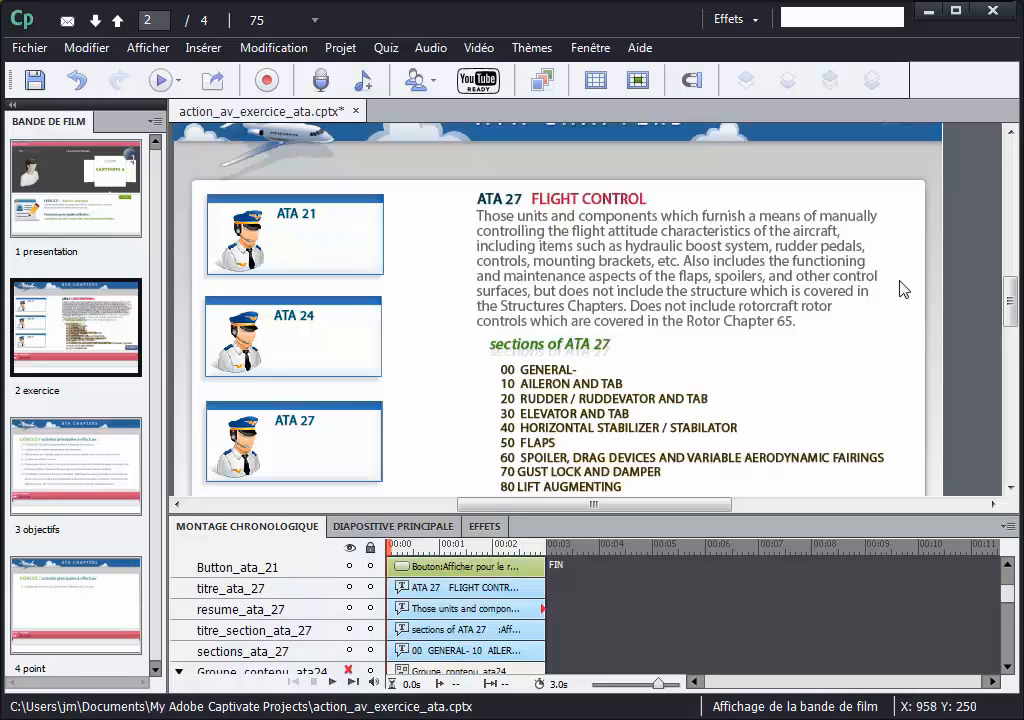
Select the four ATA 27 text captions beside the cards and combine them into one group
{"action": "left_click_drag", "start_coordinate": [1006, 302], "coordinate": [1010, 318]}
{"action": "left_click_drag", "start_coordinate": [457, 142], "coordinate": [914, 475]}
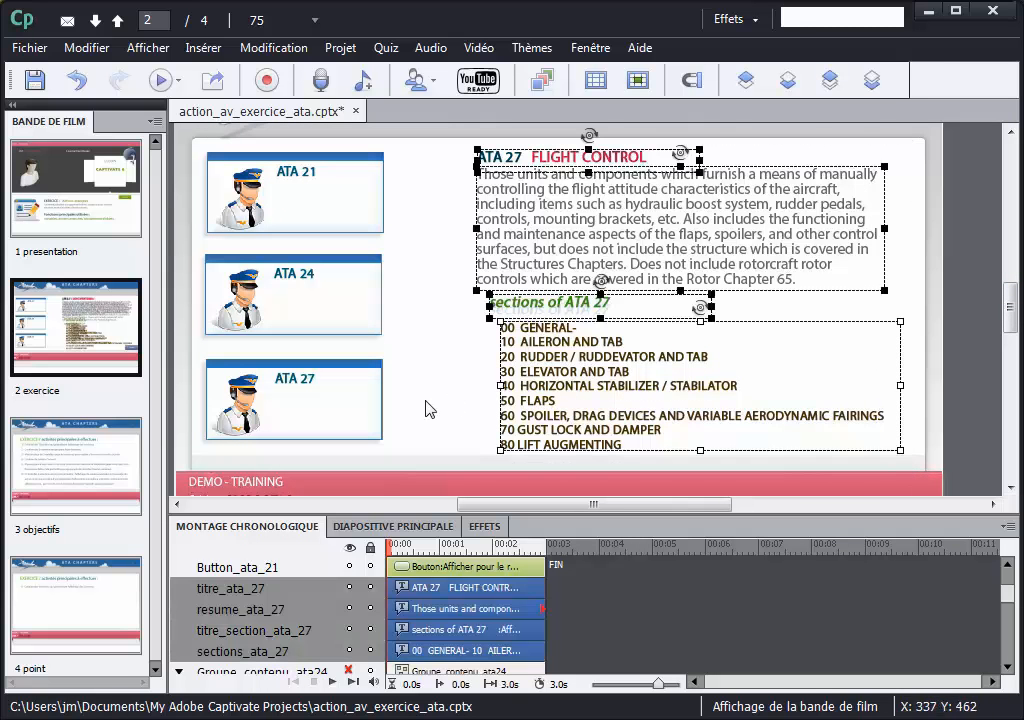
{"action": "left_click", "coordinate": [106, 56]}
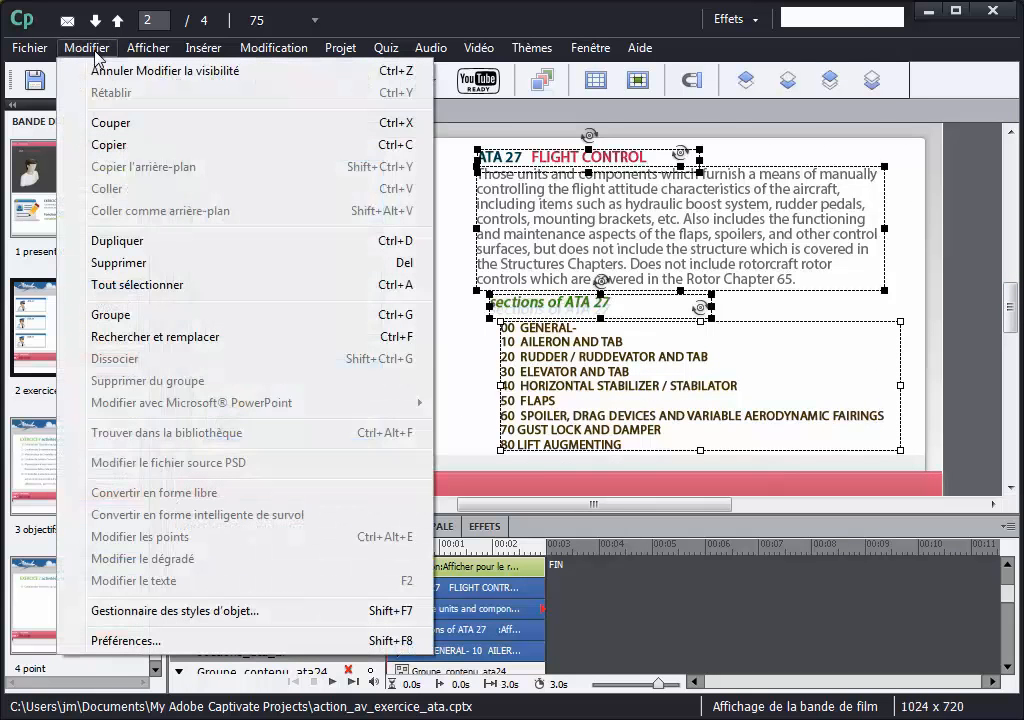
{"action": "left_click", "coordinate": [142, 316]}
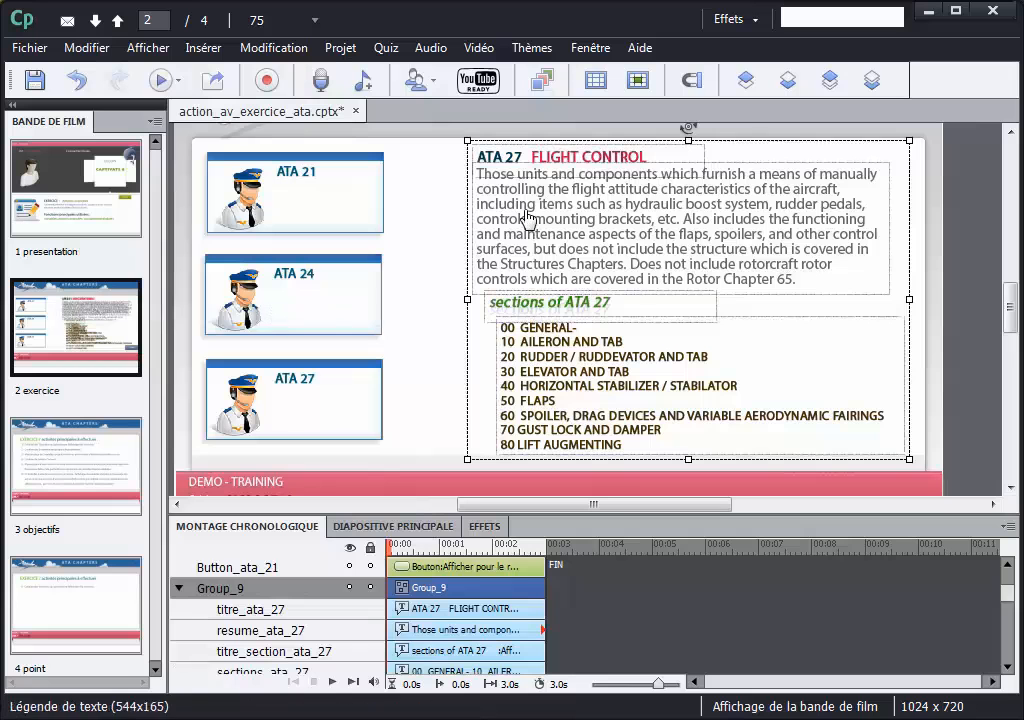
Try to rename the new ATA 27 text group as Groupe_contenu_ata27 in its properties
{"action": "left_click", "coordinate": [590, 49]}
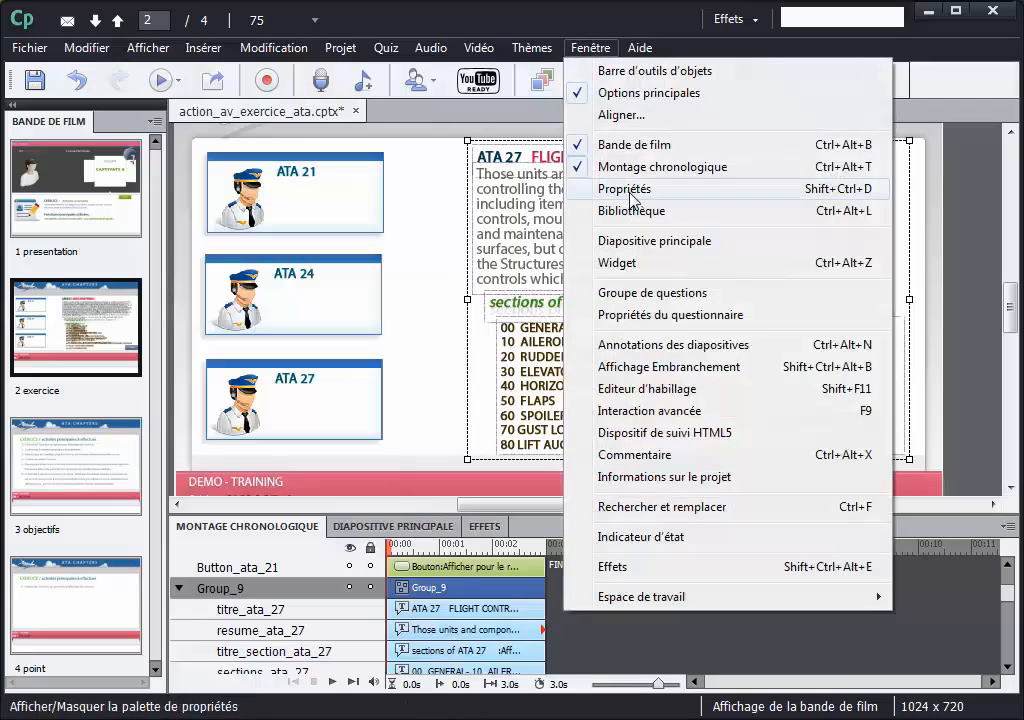
{"action": "left_click", "coordinate": [616, 188]}
{"action": "left_click_drag", "start_coordinate": [766, 214], "coordinate": [800, 300]}
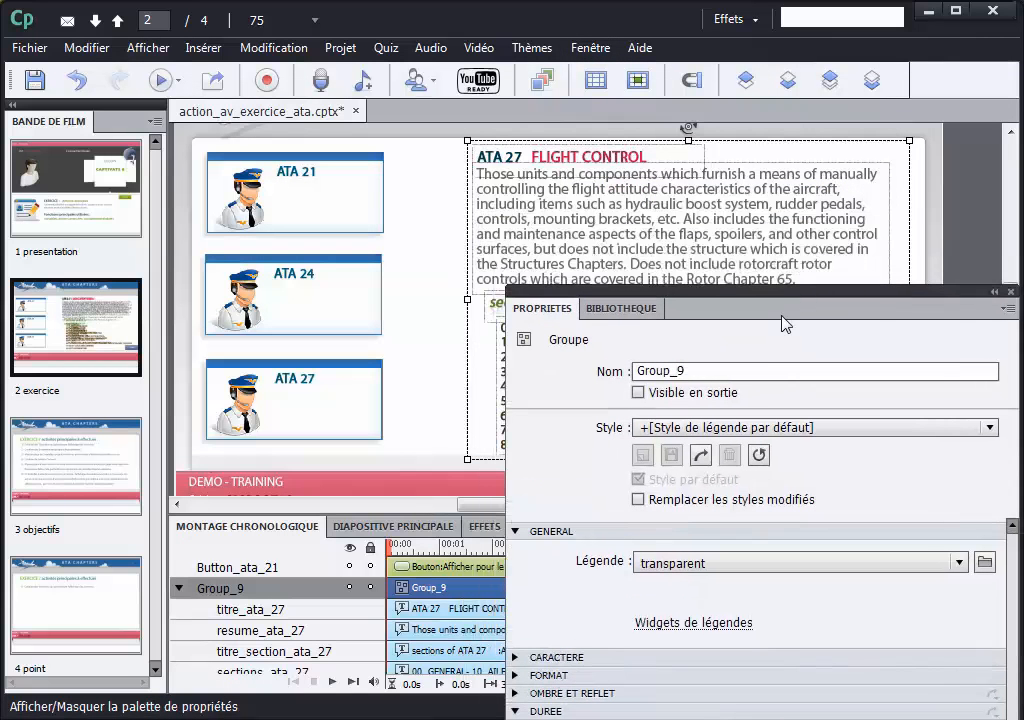
{"action": "left_click", "coordinate": [672, 371]}
{"action": "type", "text": "e_"}
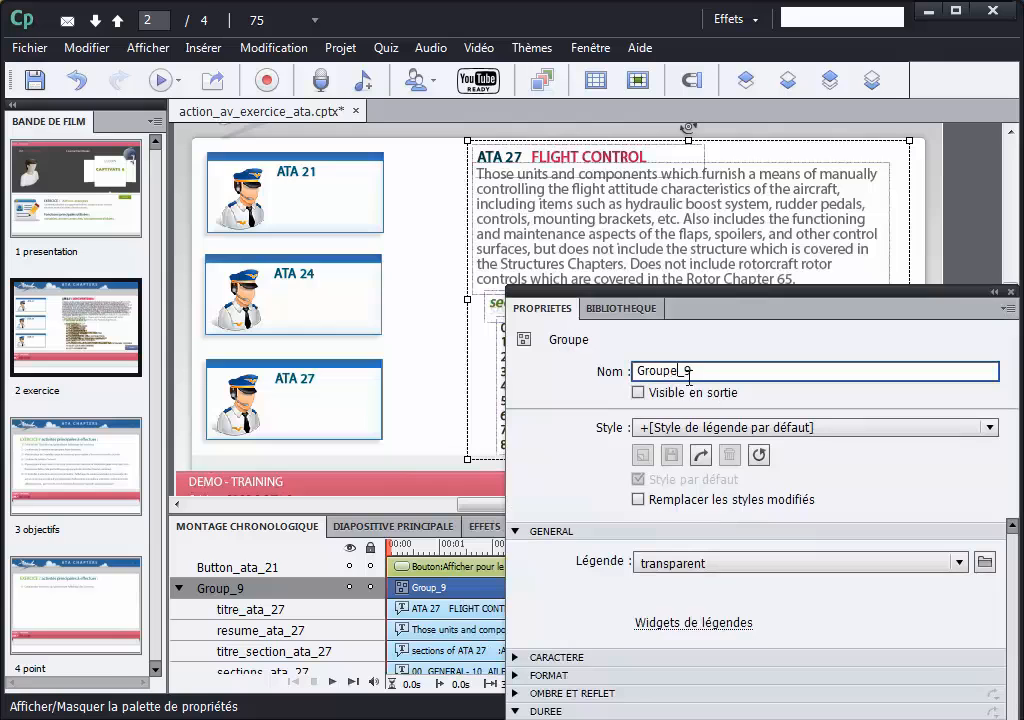
{"action": "type", "text": "contenu_ata27"}
{"action": "left_click", "coordinate": [1011, 292]}
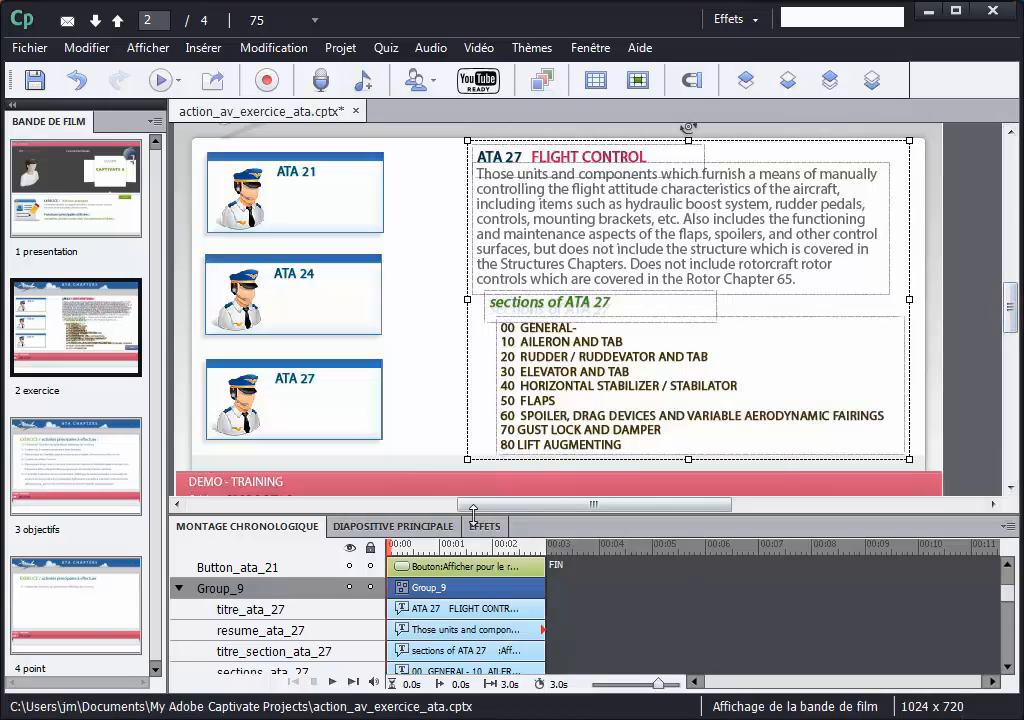
Reselect the ATA 27 text group and set its name to Groupe_contenu_ata27 in its properties
{"action": "left_click", "coordinate": [428, 254]}
{"action": "left_click", "coordinate": [539, 240]}
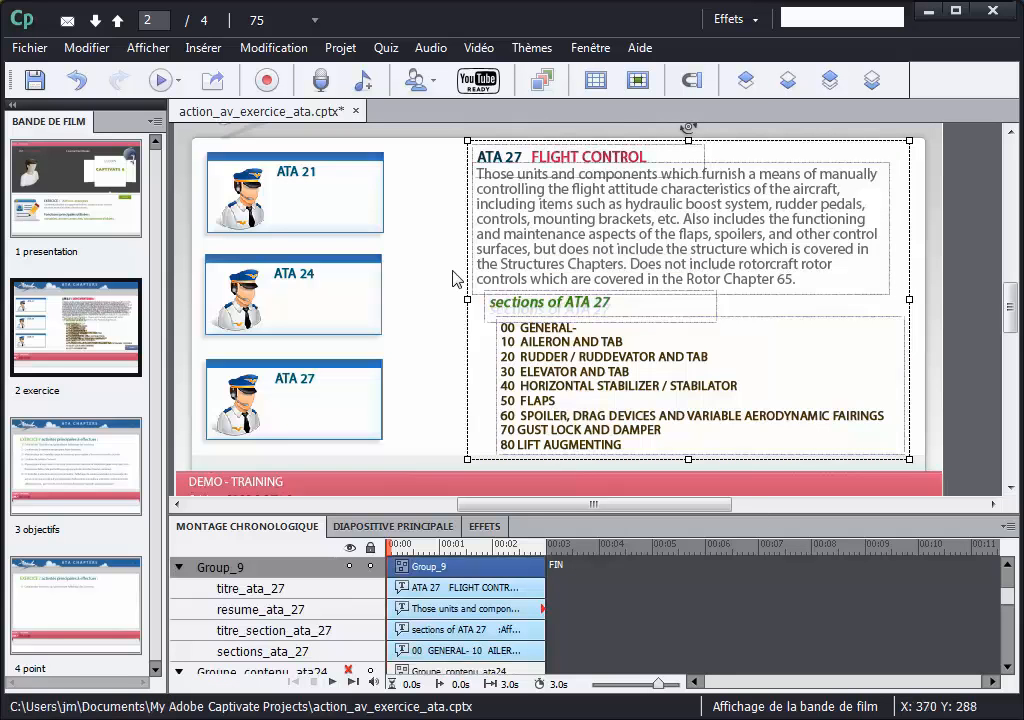
{"action": "double_click", "coordinate": [240, 573]}
{"action": "left_click", "coordinate": [591, 50]}
{"action": "left_click", "coordinate": [660, 189]}
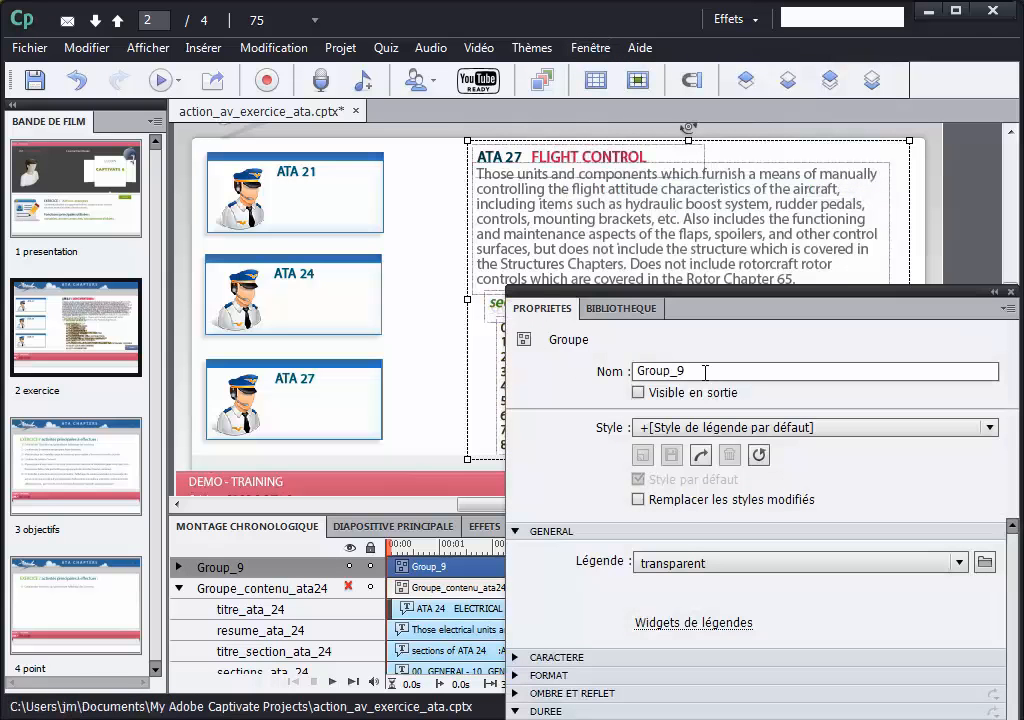
{"action": "left_click_drag", "start_coordinate": [679, 371], "coordinate": [685, 372]}
{"action": "type", "text": "conenu"}
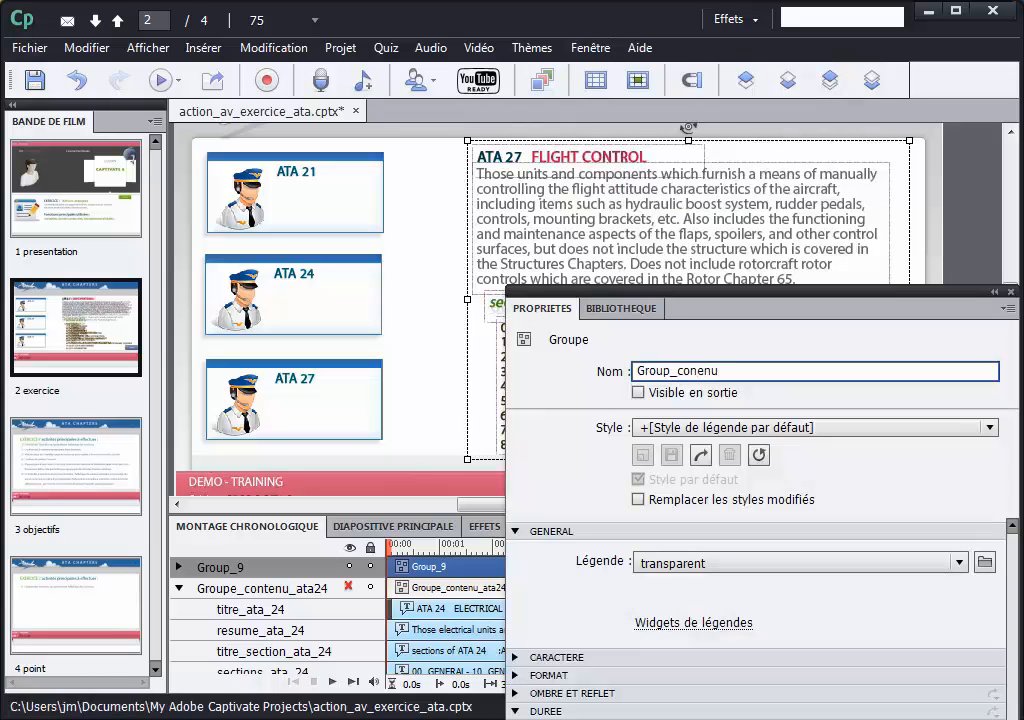
{"action": "key", "text": "BackSpace"}
{"action": "key", "text": "BackSpace"}
{"action": "type", "text": "ntenu_ata27"}
{"action": "left_click", "coordinate": [668, 371]}
{"action": "type", "text": "e"}
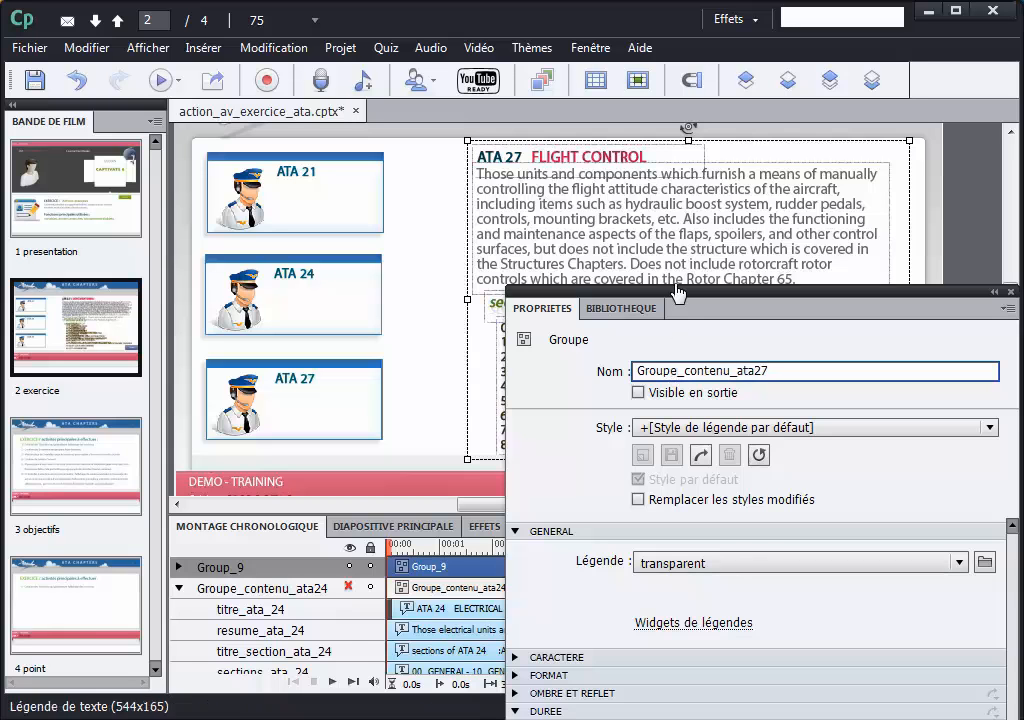
{"action": "left_click", "coordinate": [450, 280]}
{"action": "left_click_drag", "start_coordinate": [645, 293], "coordinate": [607, 286]}
{"action": "left_click", "coordinate": [972, 284]}
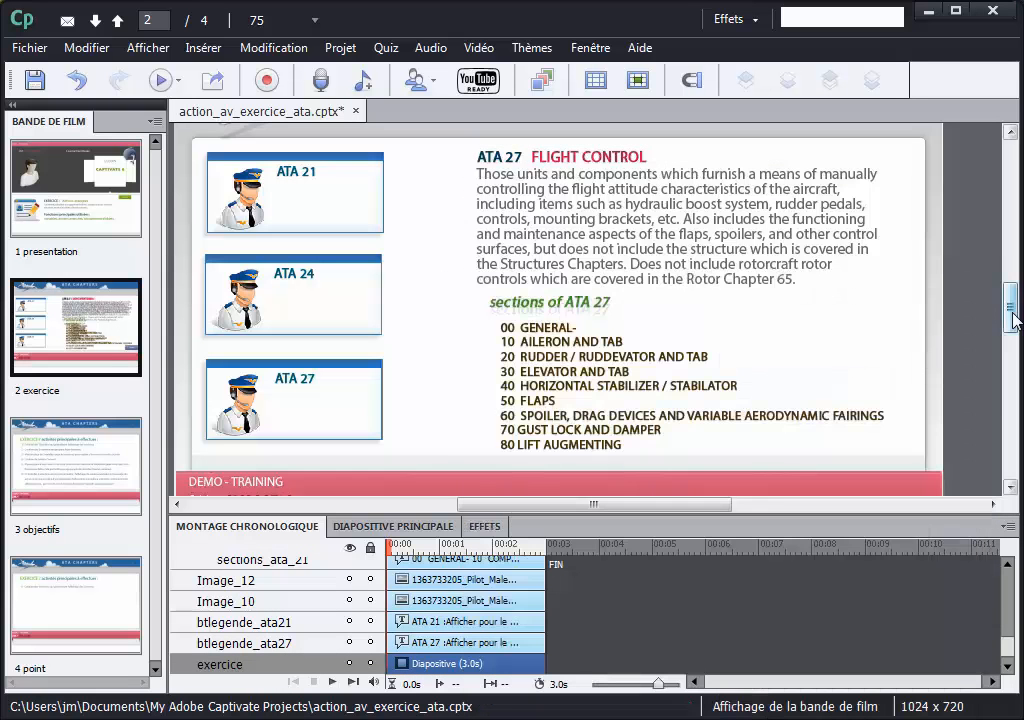
Check the three chapter content groups in the timeline and expand Groupe_contenu_ata27
{"action": "left_click_drag", "start_coordinate": [1008, 646], "coordinate": [1007, 626]}
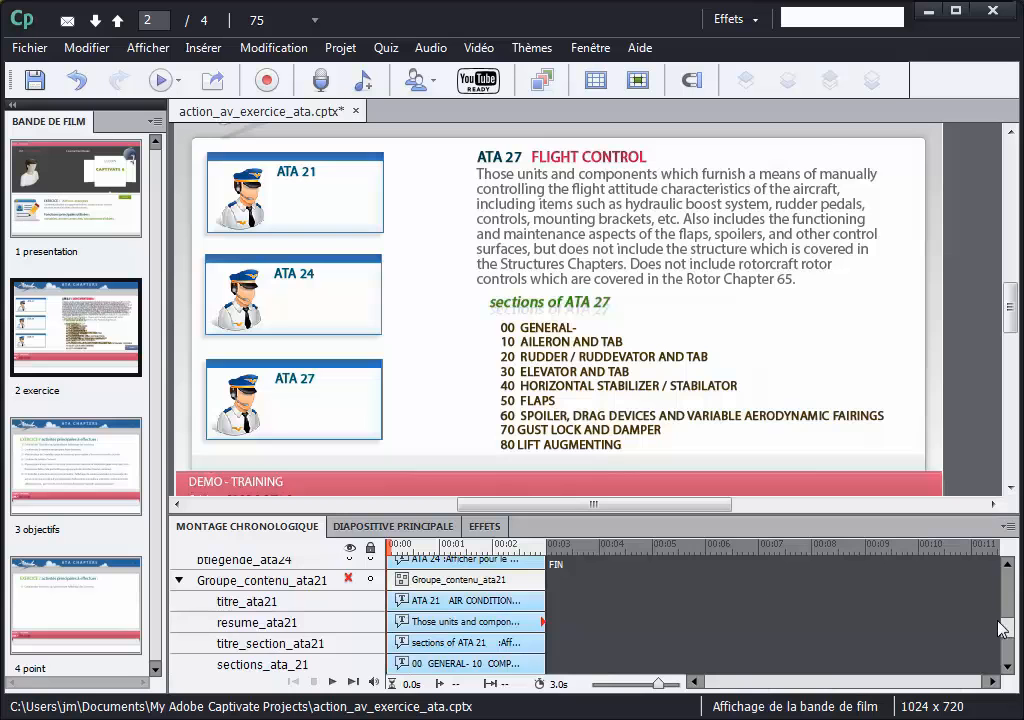
{"action": "scroll", "coordinate": [1010, 612], "scroll_direction": "up", "scroll_amount": 5}
{"action": "scroll", "coordinate": [1014, 612], "scroll_direction": "up", "scroll_amount": 1}
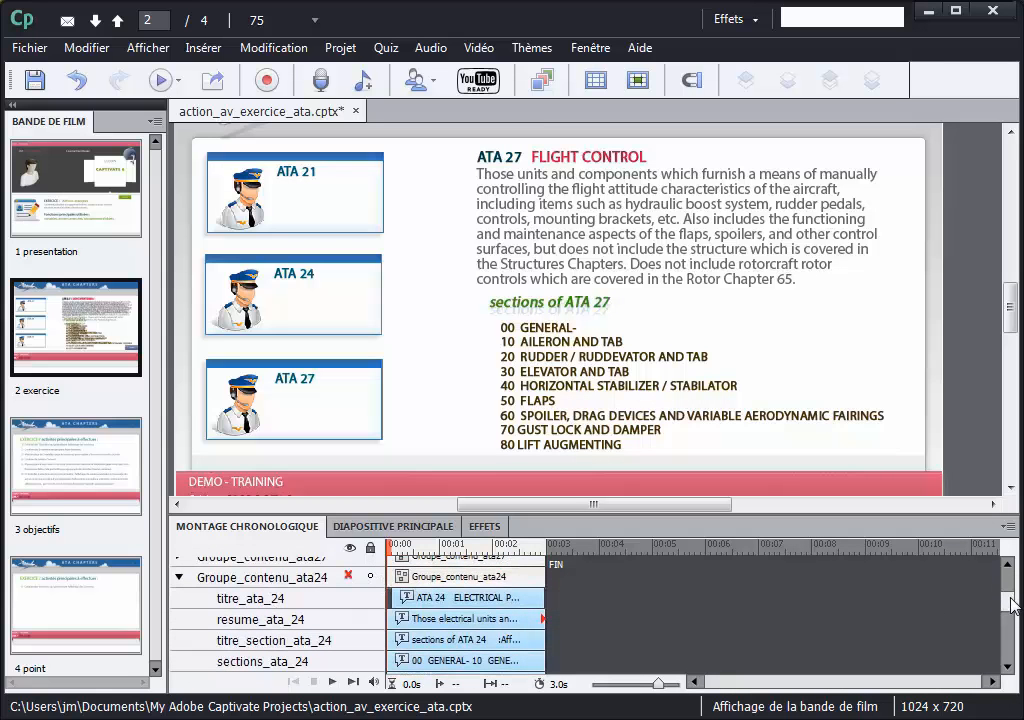
{"action": "scroll", "coordinate": [1006, 590], "scroll_direction": "up", "scroll_amount": 4}
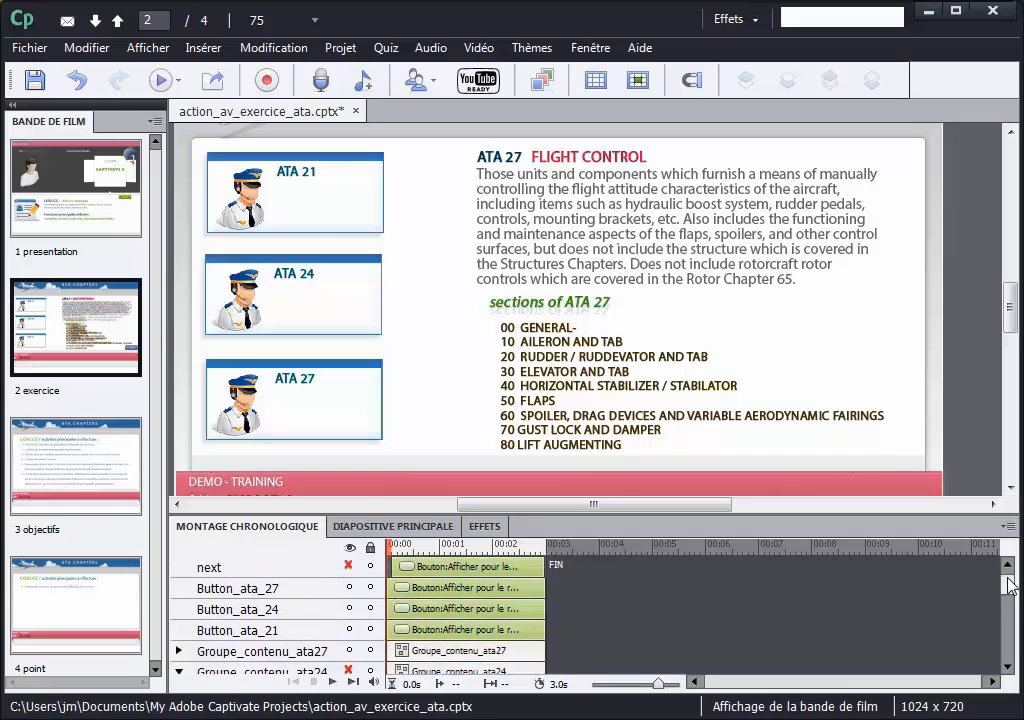
{"action": "left_click", "coordinate": [180, 652]}
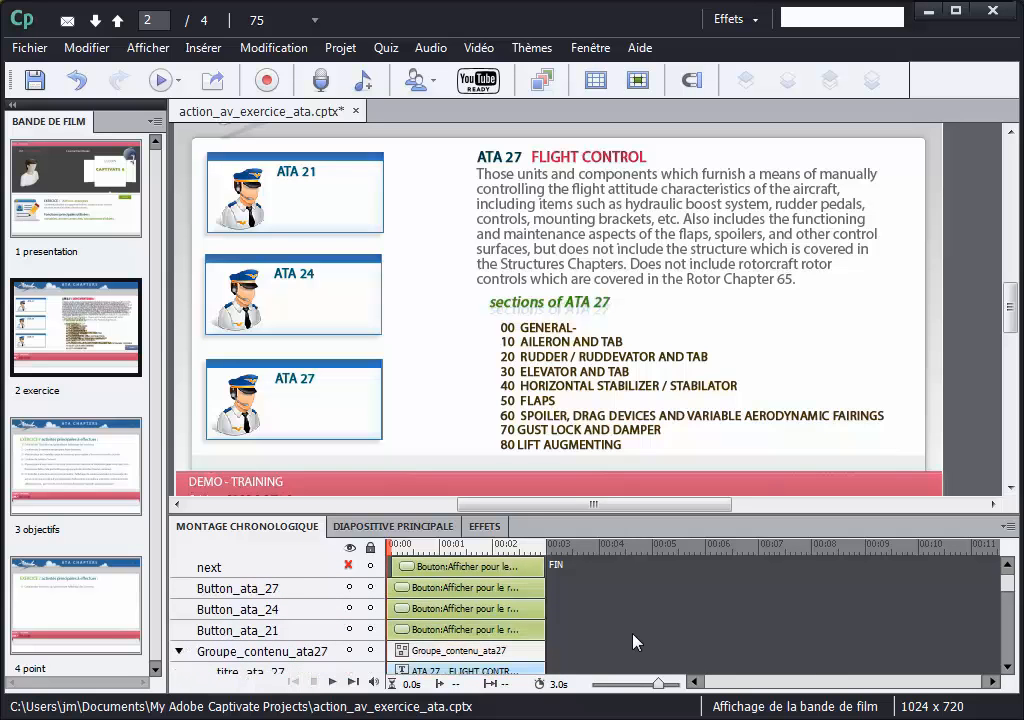
{"action": "scroll", "coordinate": [1006, 585], "scroll_direction": "down", "scroll_amount": 4}
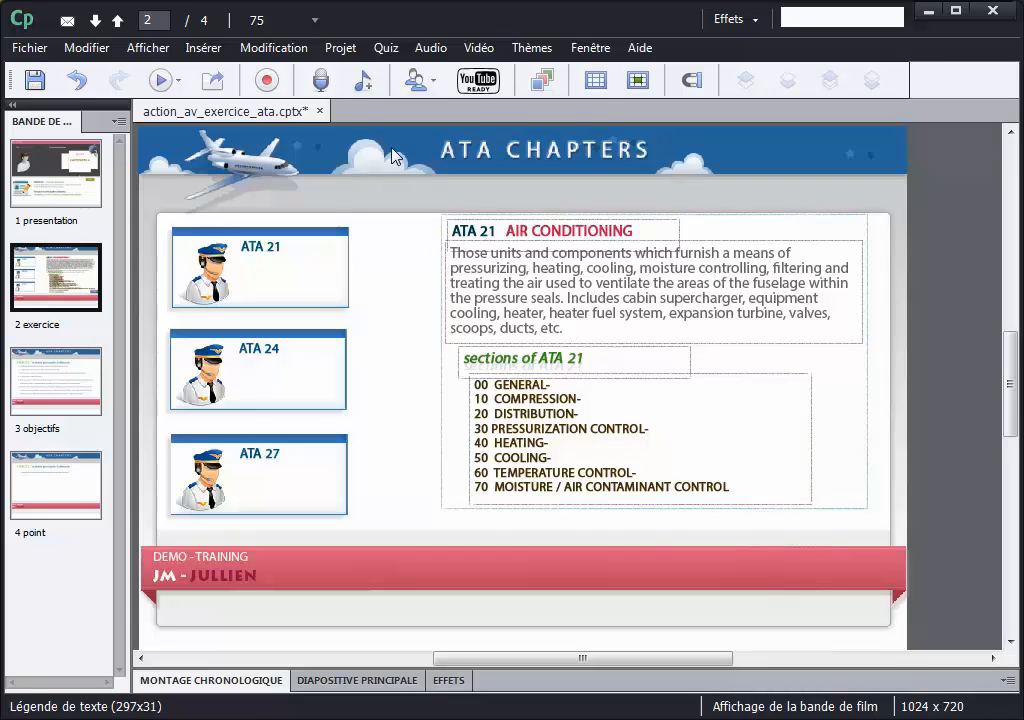
Open the project variables, view the Système type, and return to the Utilisateur type
{"action": "left_click", "coordinate": [340, 48]}
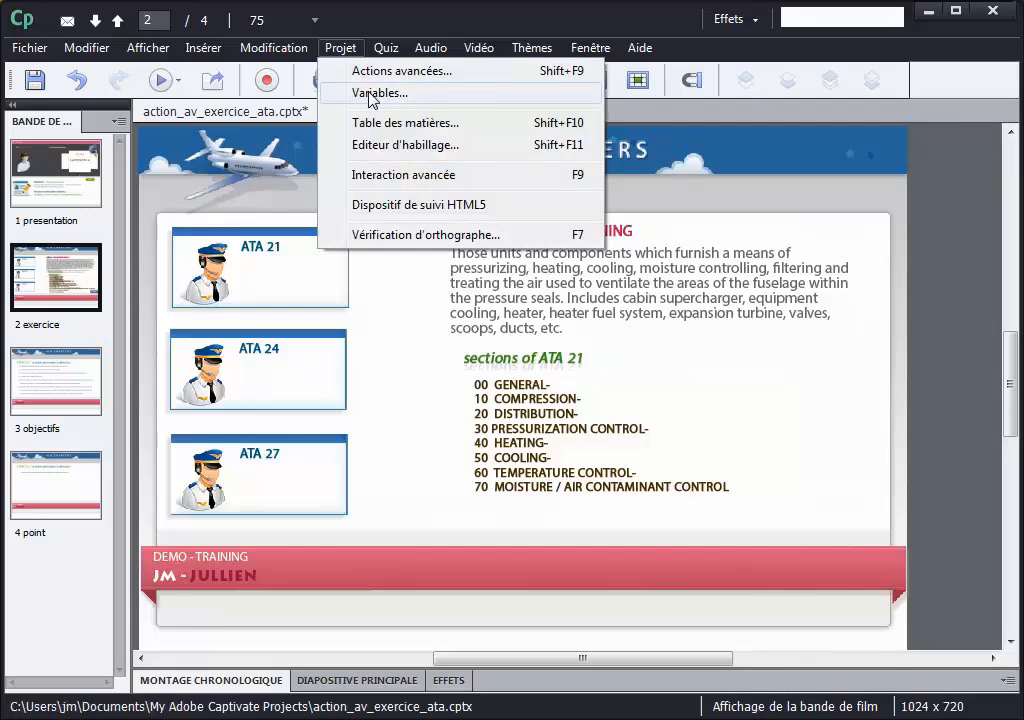
{"action": "left_click", "coordinate": [368, 93]}
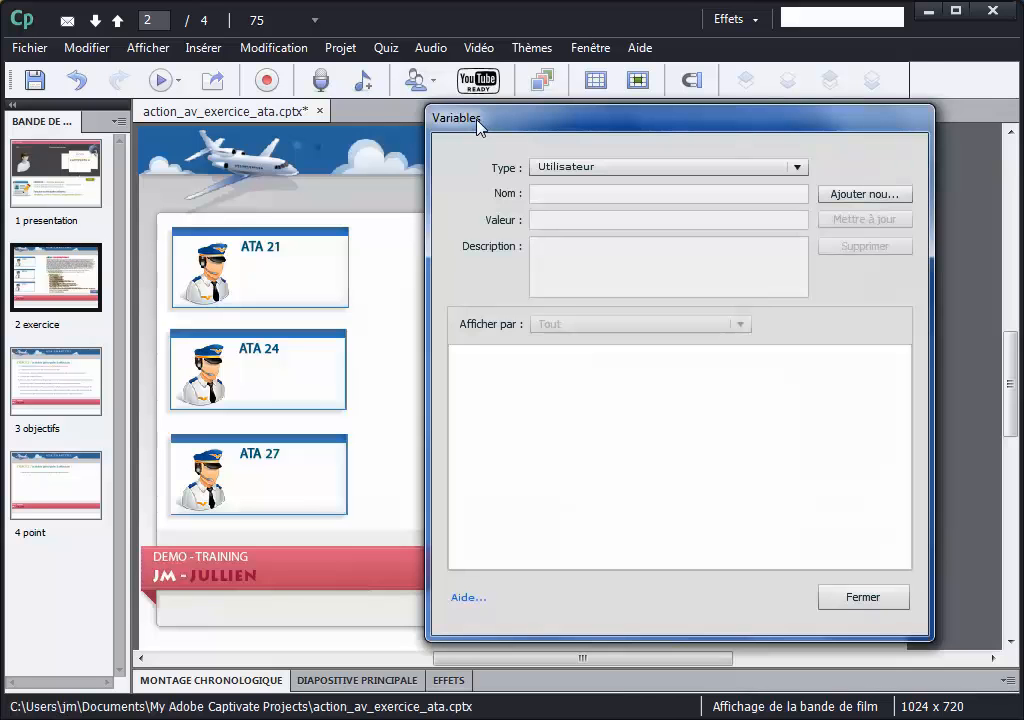
{"action": "left_click_drag", "start_coordinate": [478, 125], "coordinate": [477, 112]}
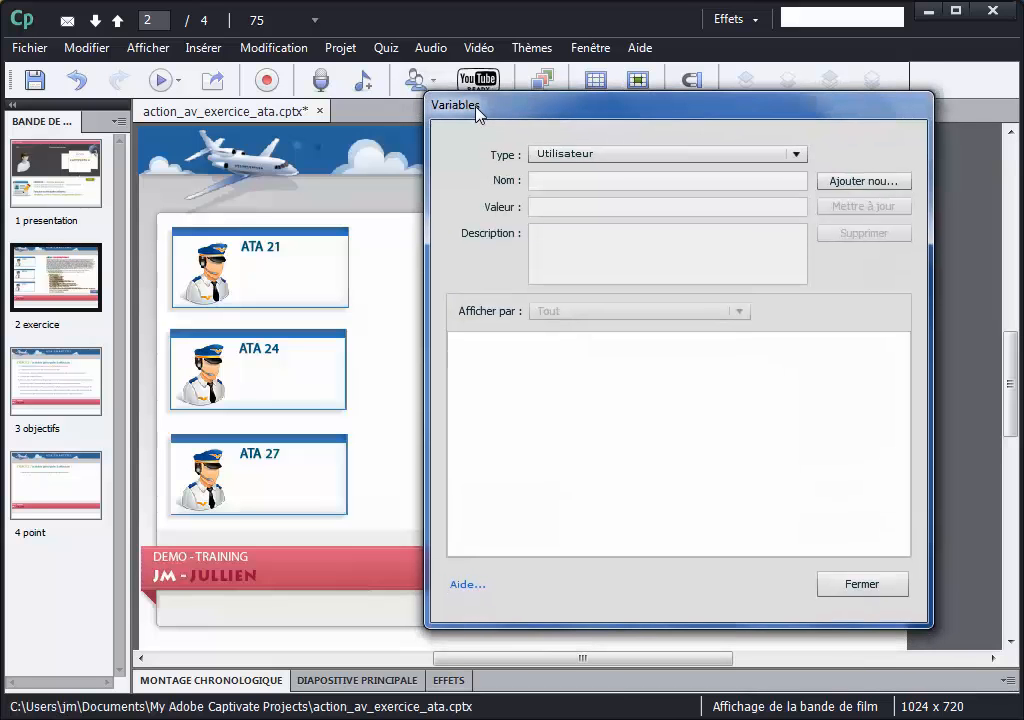
{"action": "left_click", "coordinate": [736, 162]}
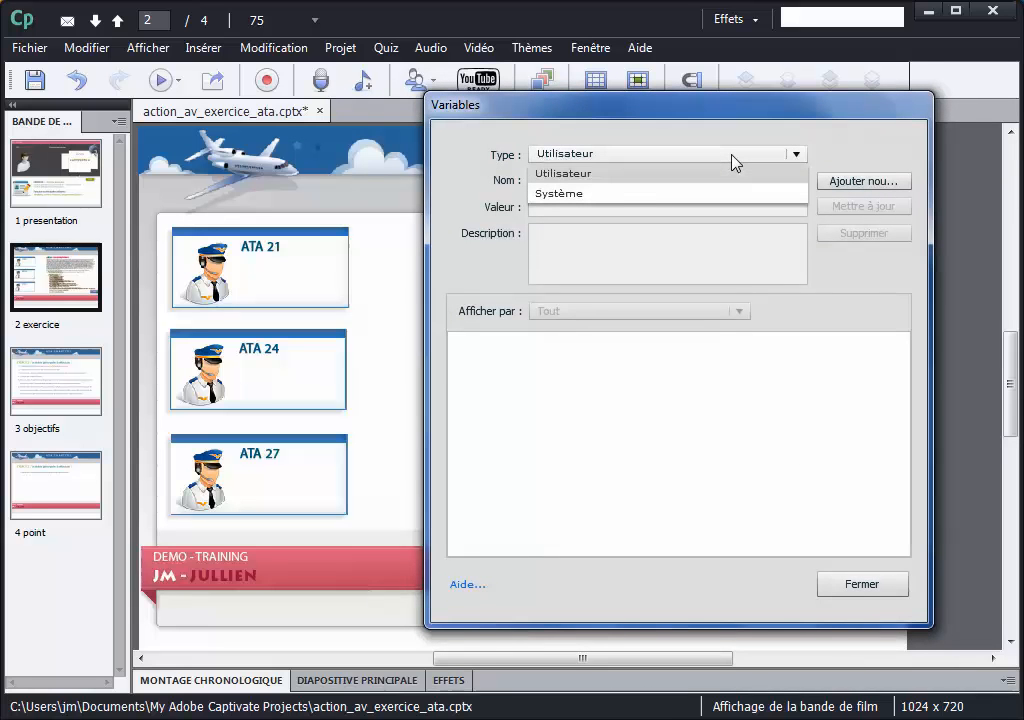
{"action": "left_click", "coordinate": [663, 204]}
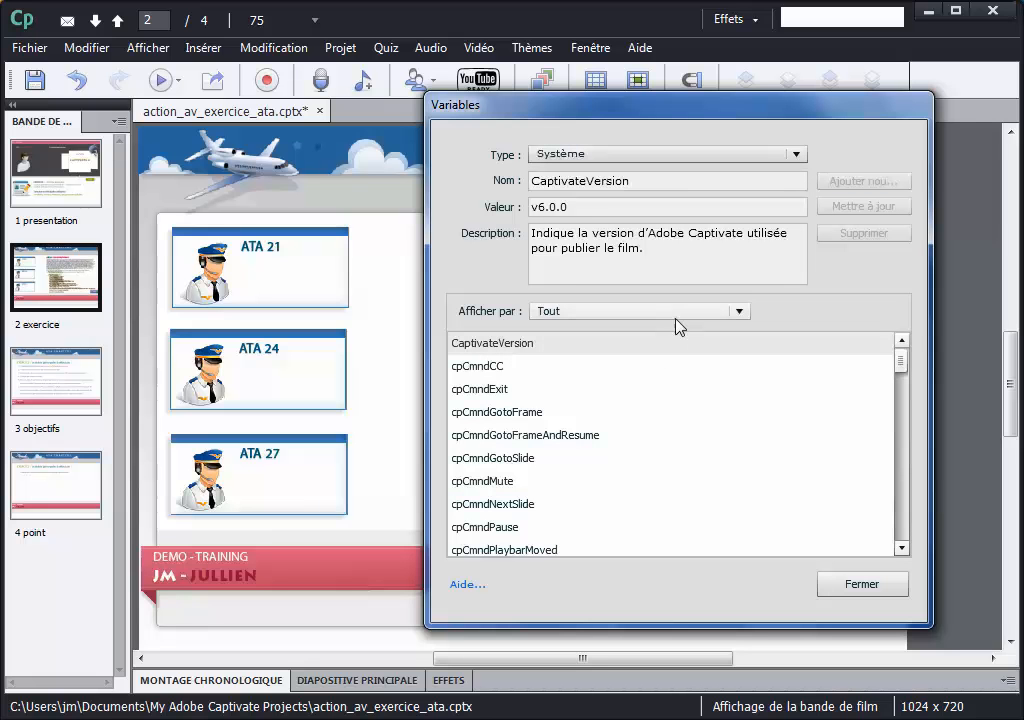
{"action": "left_click", "coordinate": [648, 156]}
{"action": "left_click", "coordinate": [651, 177]}
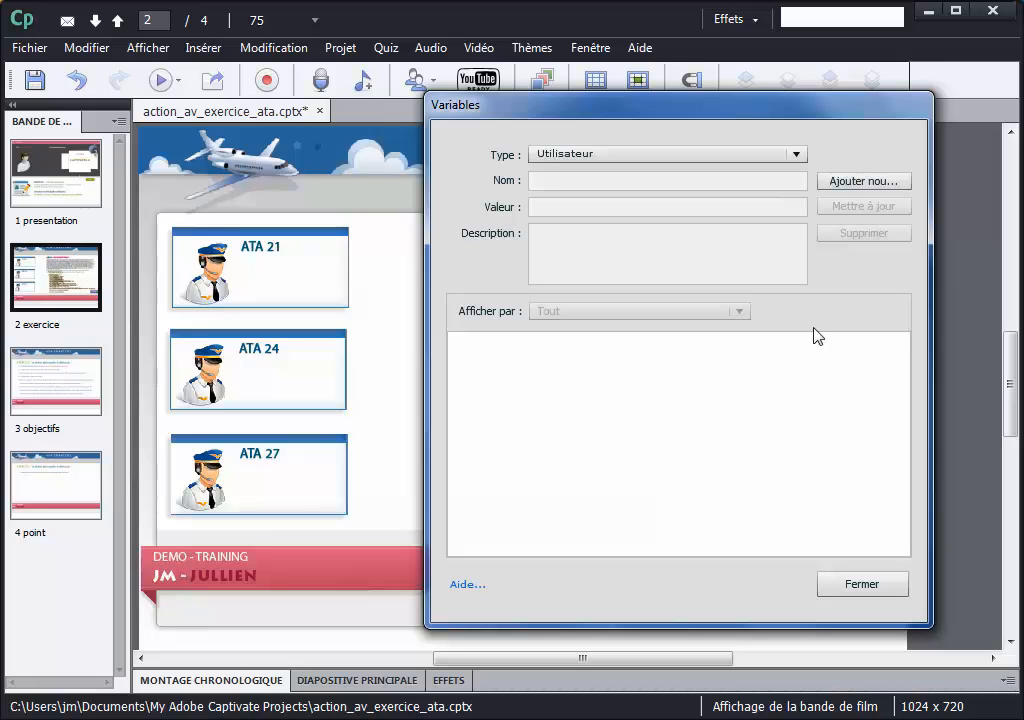
Create and save two user variables without values, named var_contenu_ata21 and var_contenu_ata24
{"action": "left_click", "coordinate": [849, 186]}
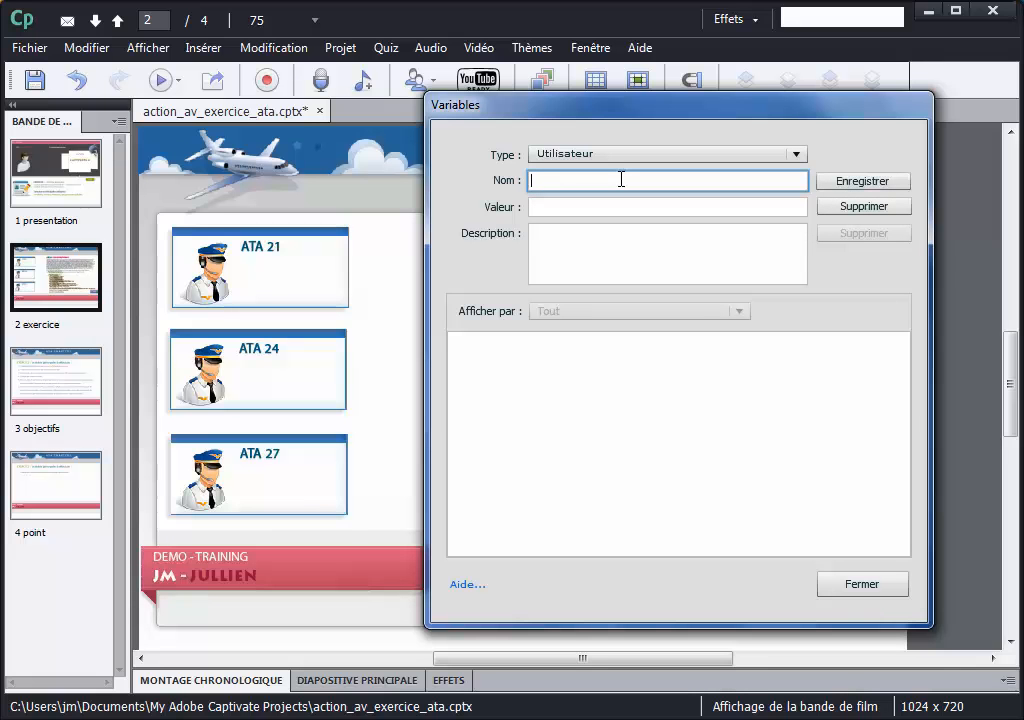
{"action": "type", "text": "var_contenu_ata21"}
{"action": "left_click", "coordinate": [876, 184]}
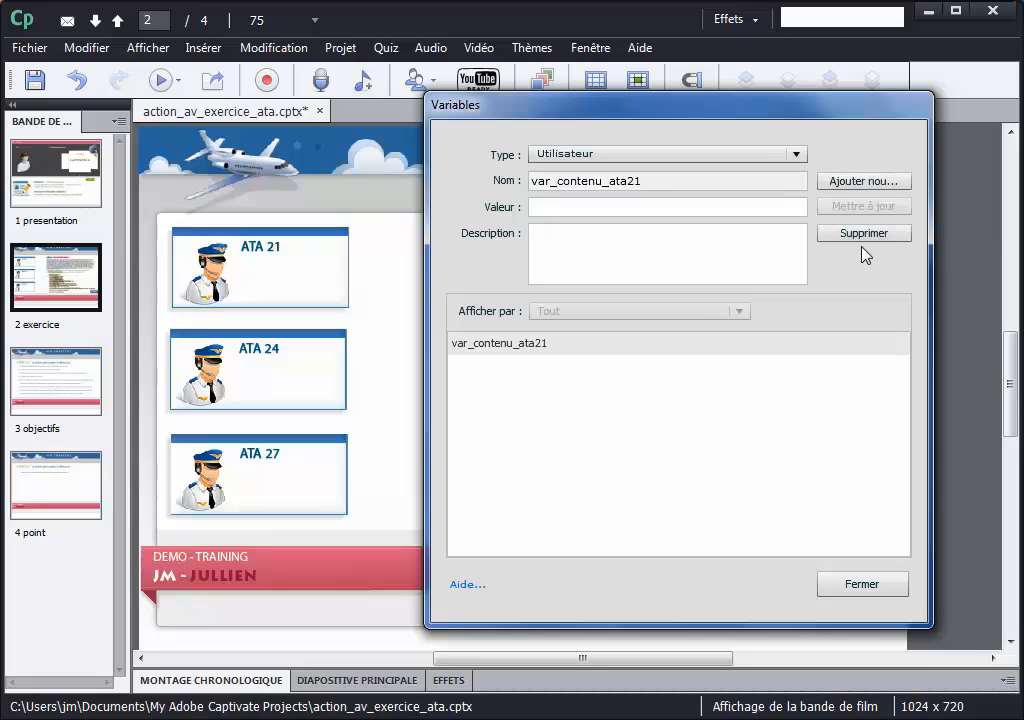
{"action": "left_click", "coordinate": [859, 184]}
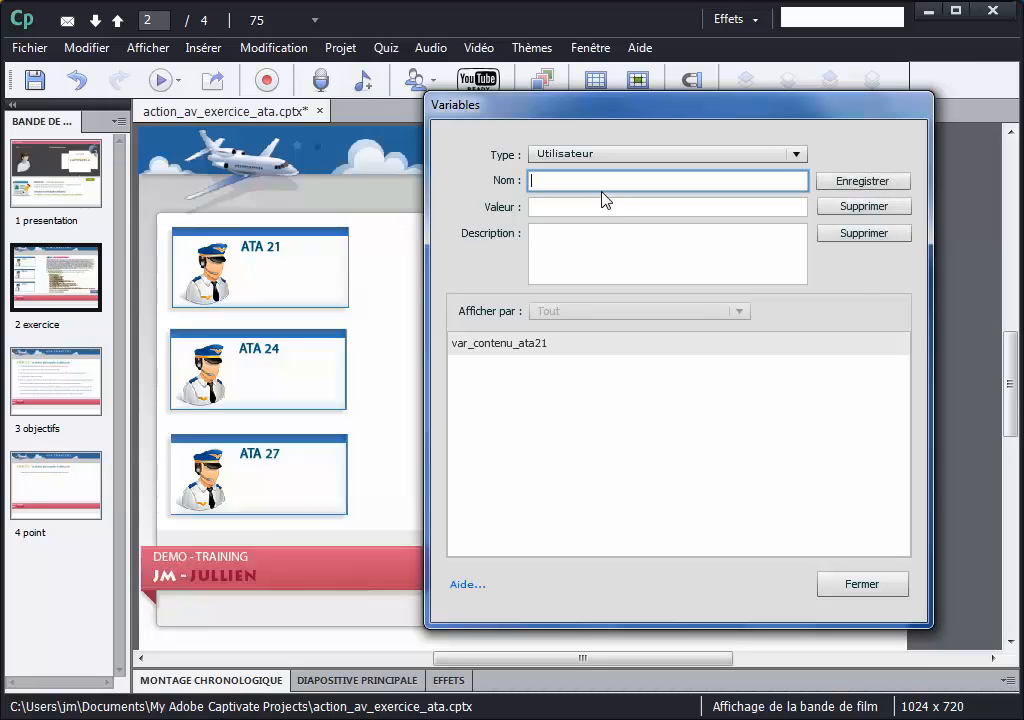
{"action": "type", "text": "var_contenu_ata24"}
{"action": "left_click", "coordinate": [831, 182]}
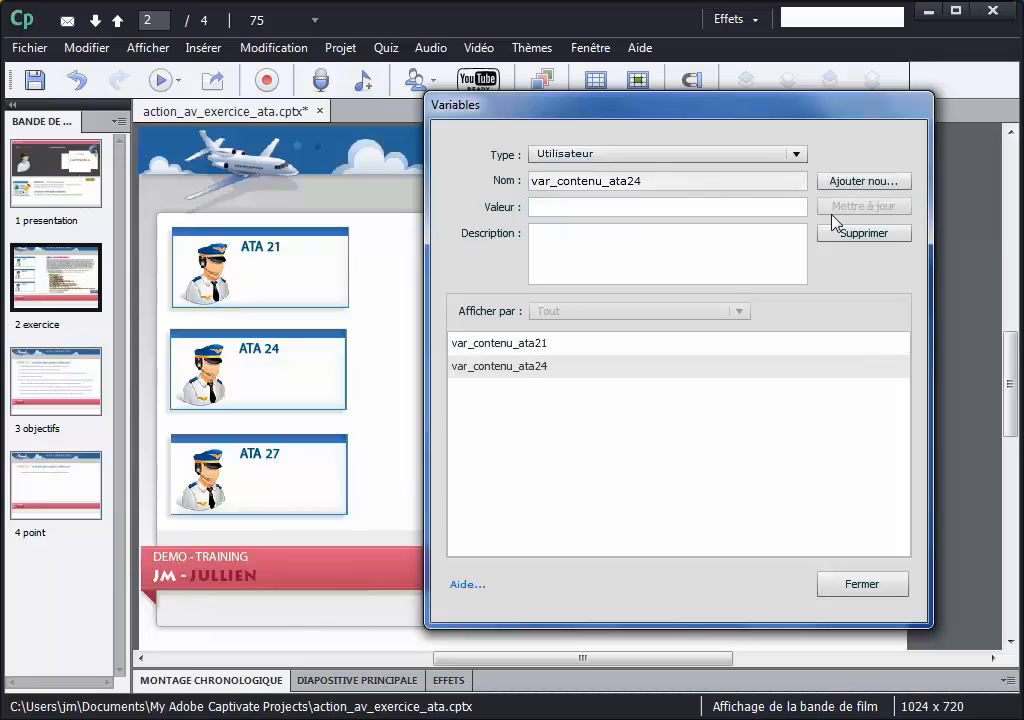
Create and save a third user variable without a value, named var_contenu_ata27
{"action": "left_click", "coordinate": [855, 183]}
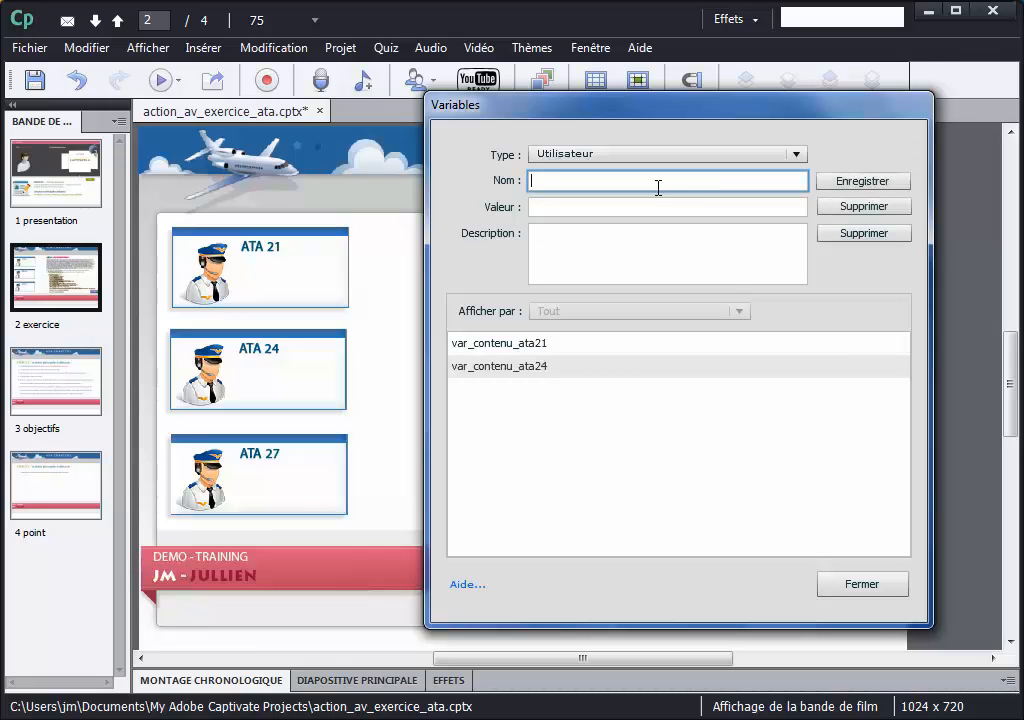
{"action": "type", "text": "var_contenu"}
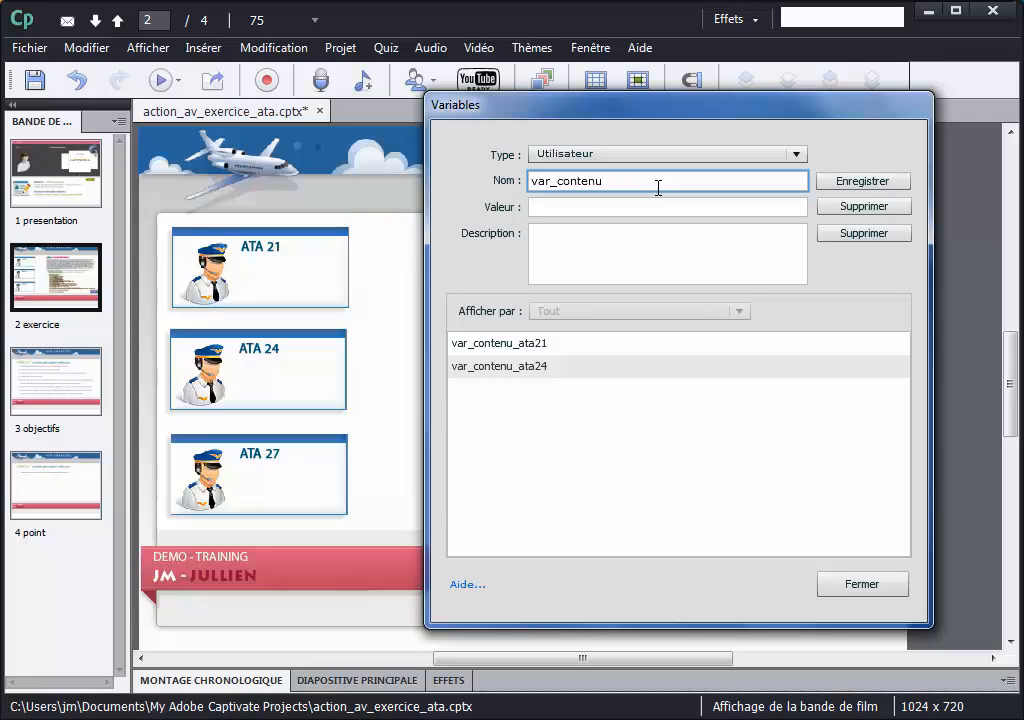
{"action": "type", "text": "_ata27"}
{"action": "left_click", "coordinate": [845, 183]}
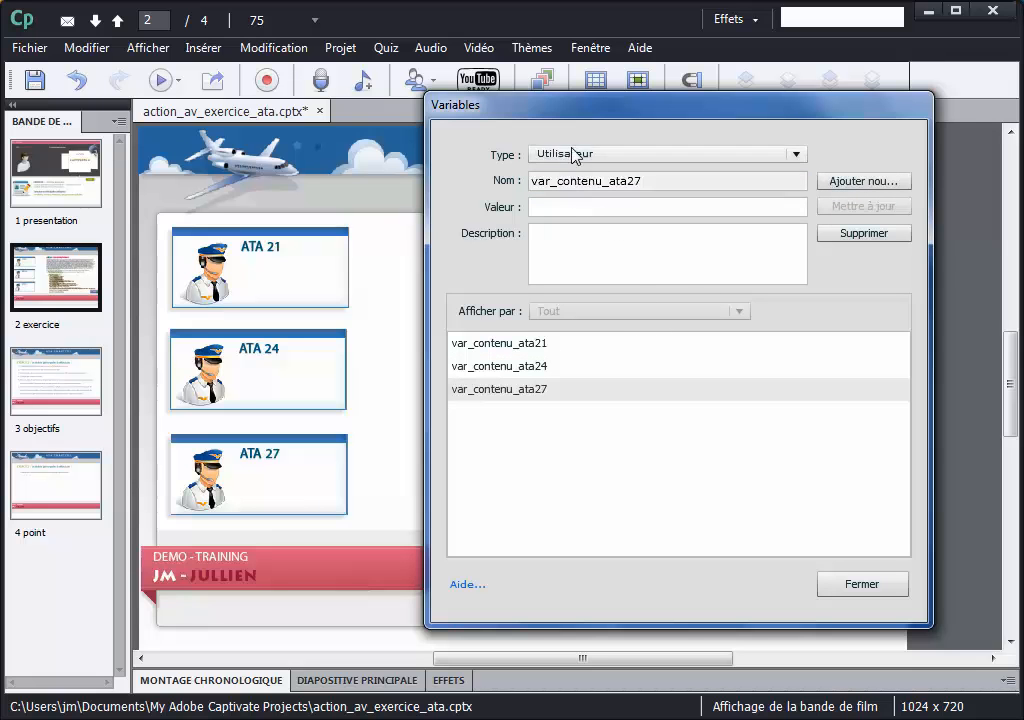
{"action": "left_click_drag", "start_coordinate": [578, 119], "coordinate": [599, 152]}
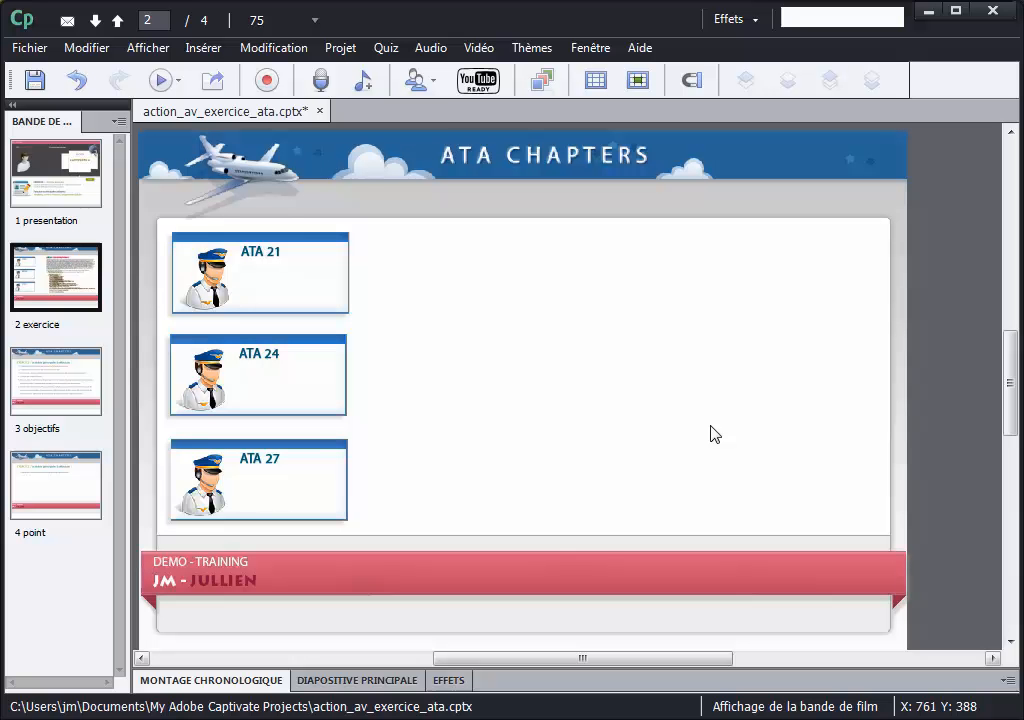
Insert a button, place it in the lower-right corner of the white content area, and name it Button_suivant
{"action": "left_click", "coordinate": [210, 50]}
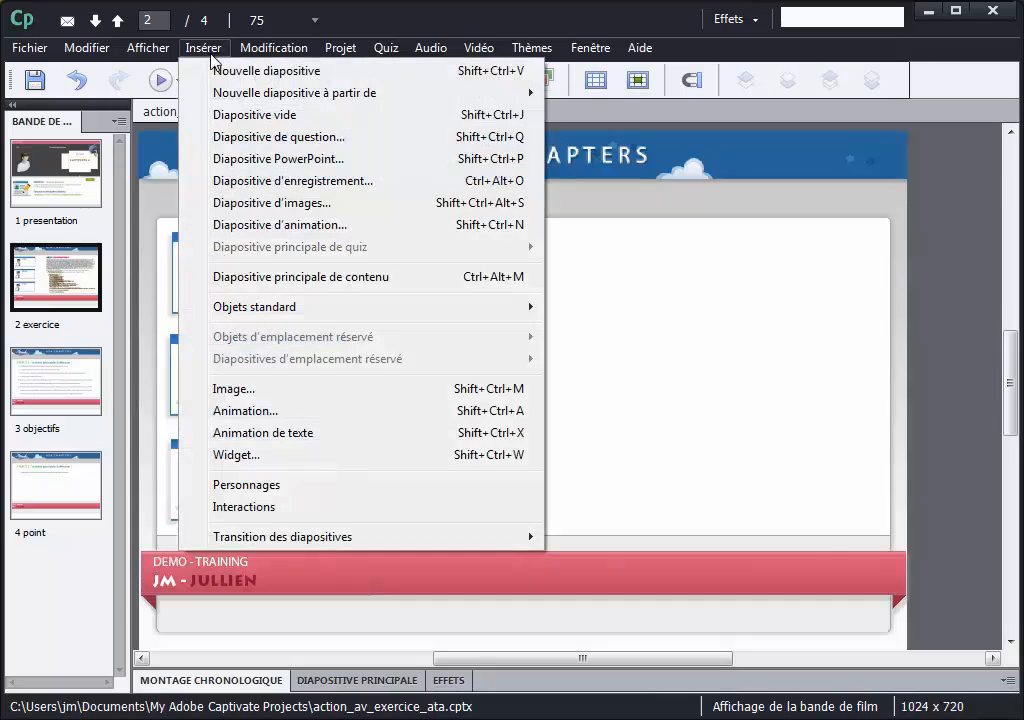
{"action": "mouse_move", "coordinate": [496, 309]}
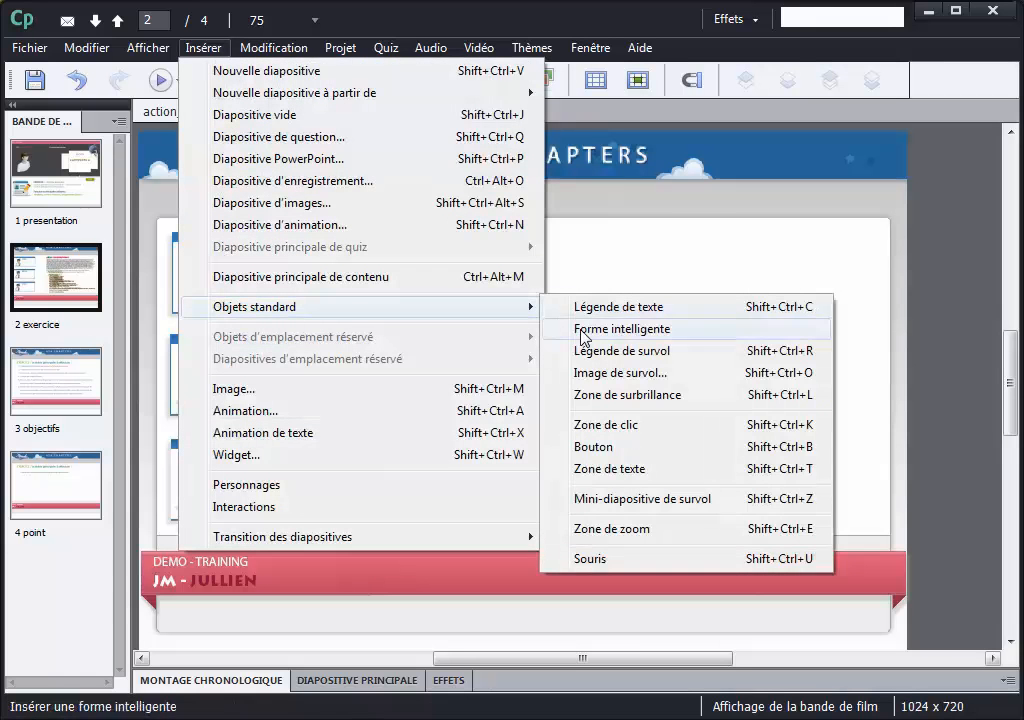
{"action": "left_click", "coordinate": [605, 447]}
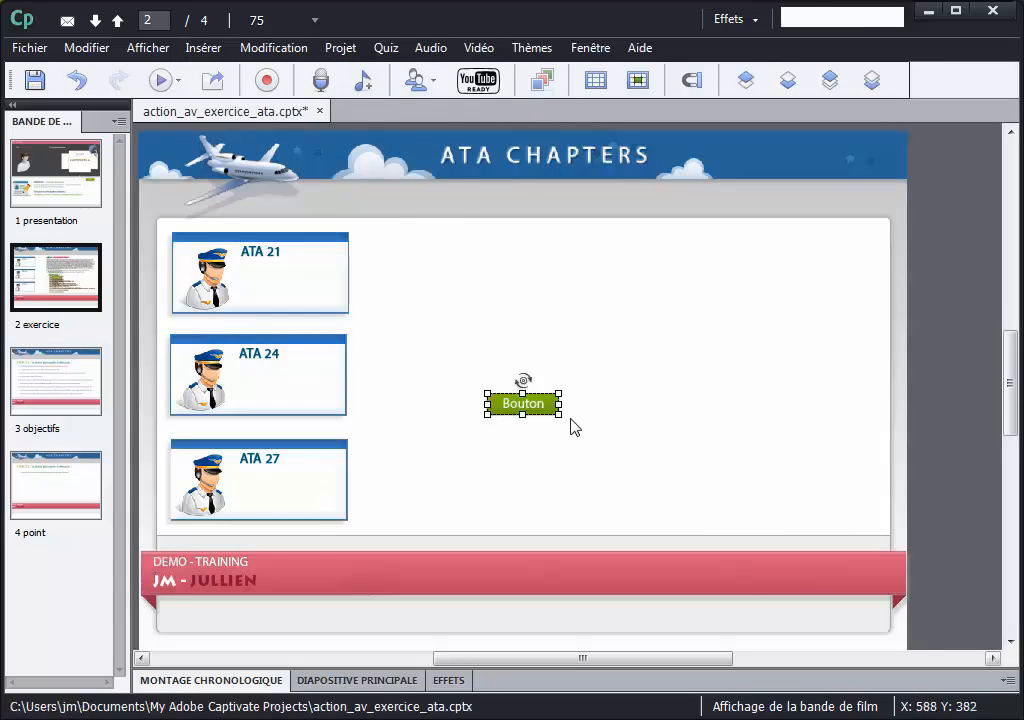
{"action": "left_click_drag", "start_coordinate": [531, 402], "coordinate": [838, 522]}
{"action": "double_click", "coordinate": [840, 520]}
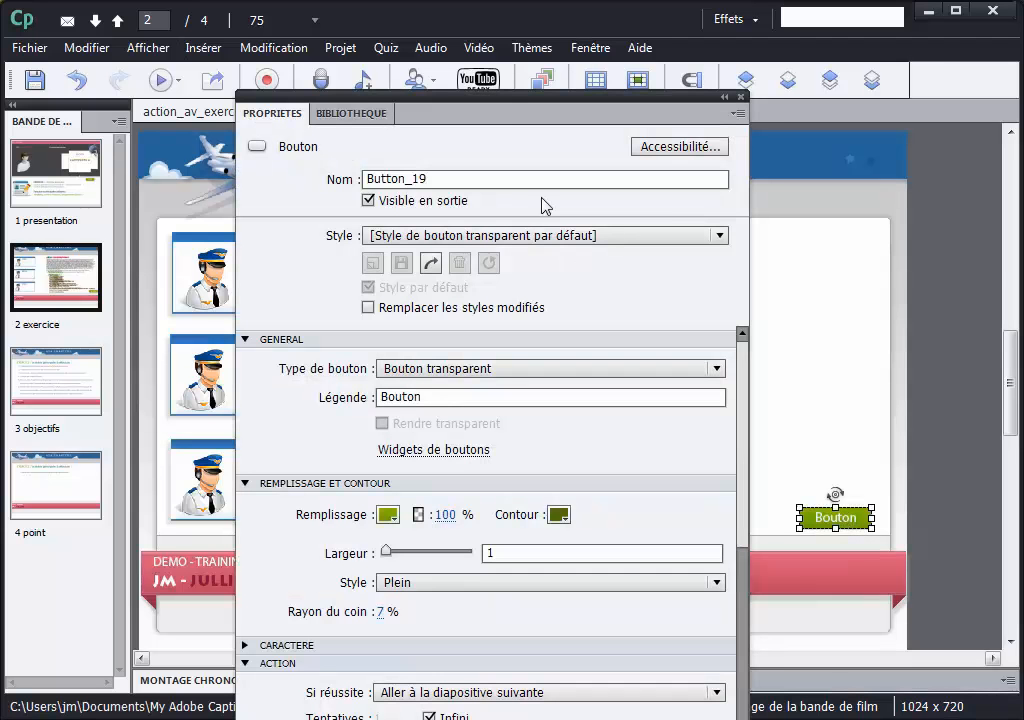
{"action": "double_click", "coordinate": [416, 180]}
{"action": "type", "text": "suivant"}
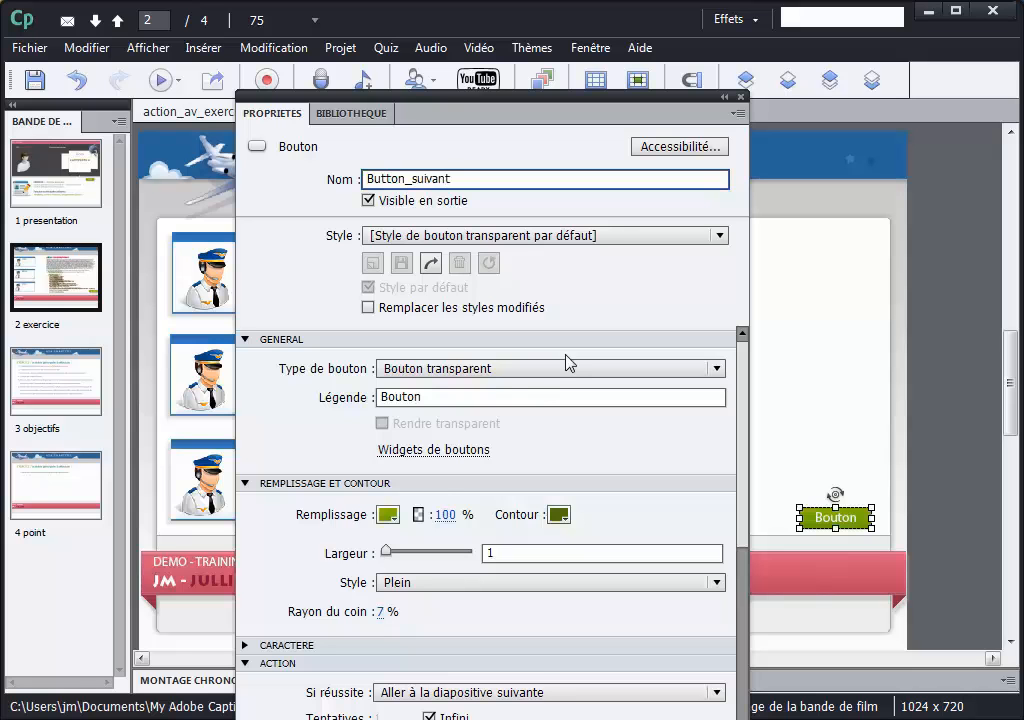
Give the new button a blue gradient fill and a dark navy outline
{"action": "left_click", "coordinate": [389, 514]}
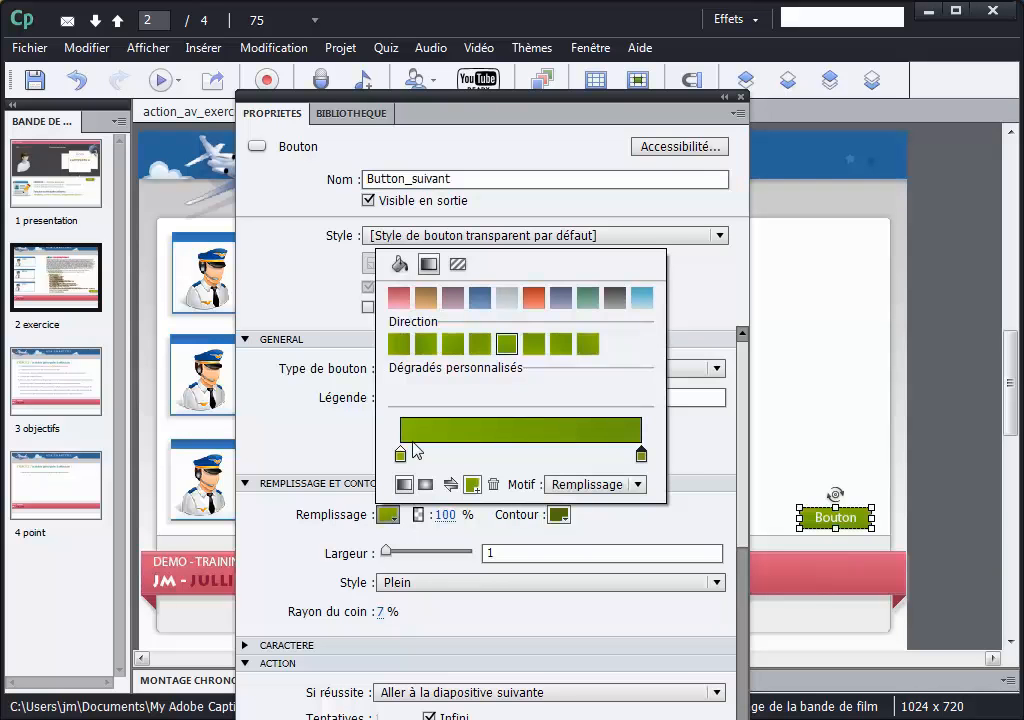
{"action": "left_click", "coordinate": [480, 297]}
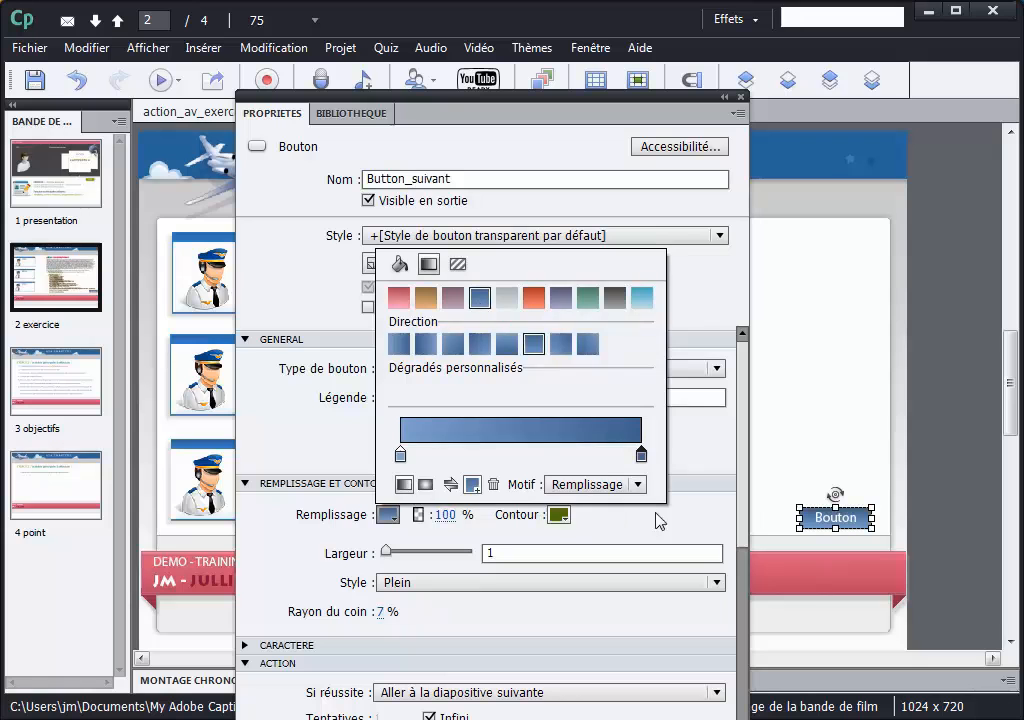
{"action": "left_click", "coordinate": [560, 515]}
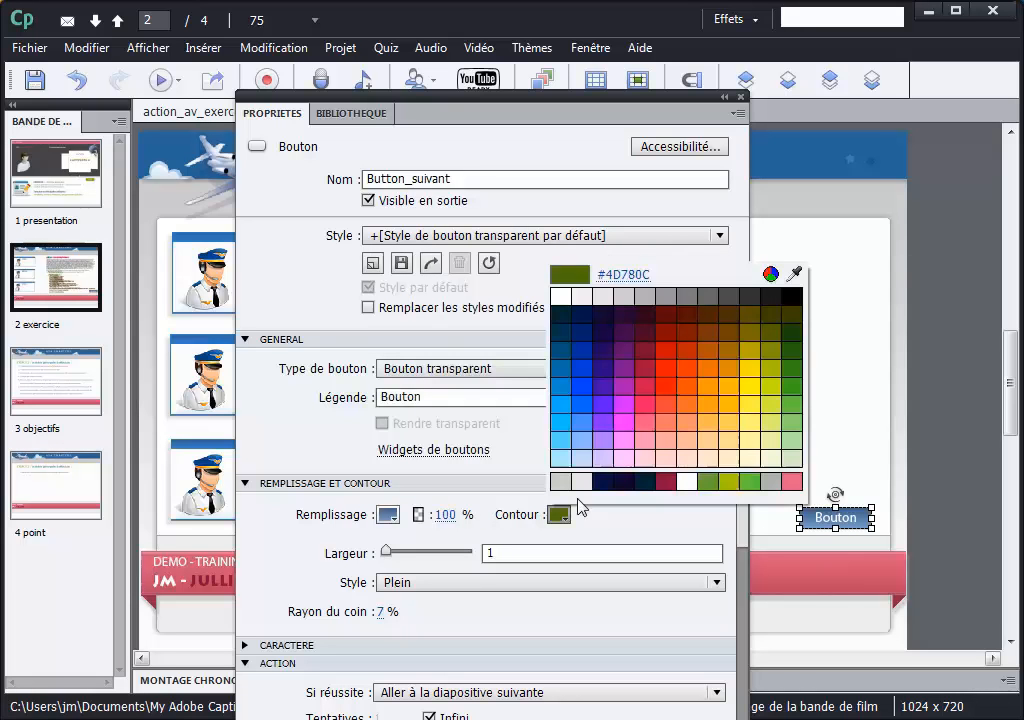
{"action": "left_click", "coordinate": [585, 320]}
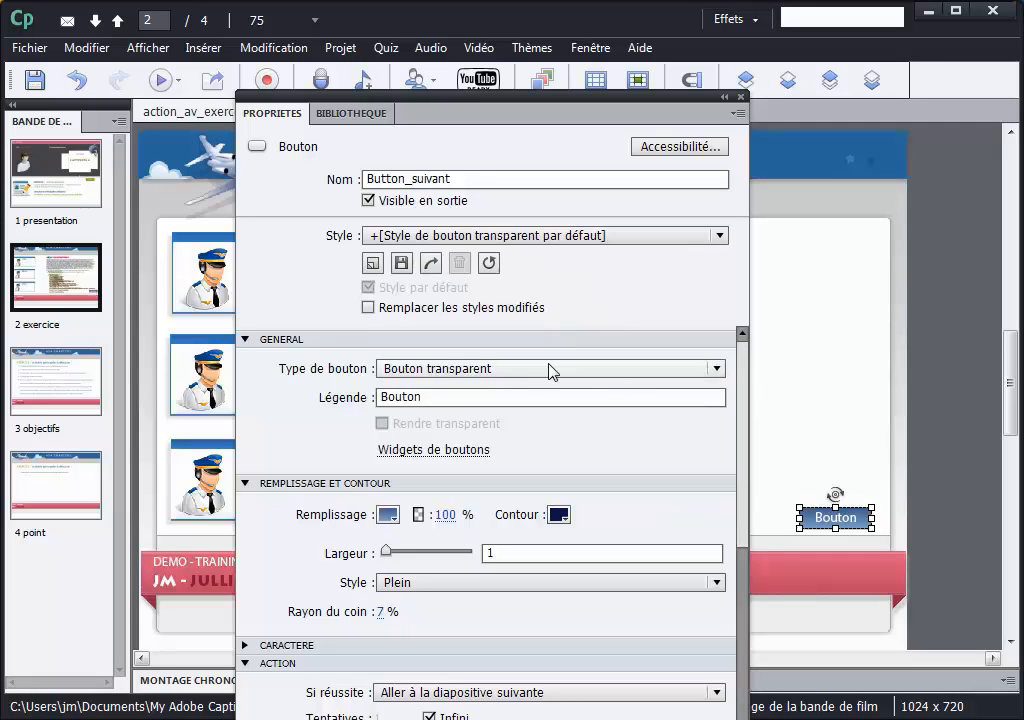
Set the button's caption to Suivant and keep its success action as Aller à la diapositive suivante
{"action": "left_click_drag", "start_coordinate": [434, 397], "coordinate": [372, 395]}
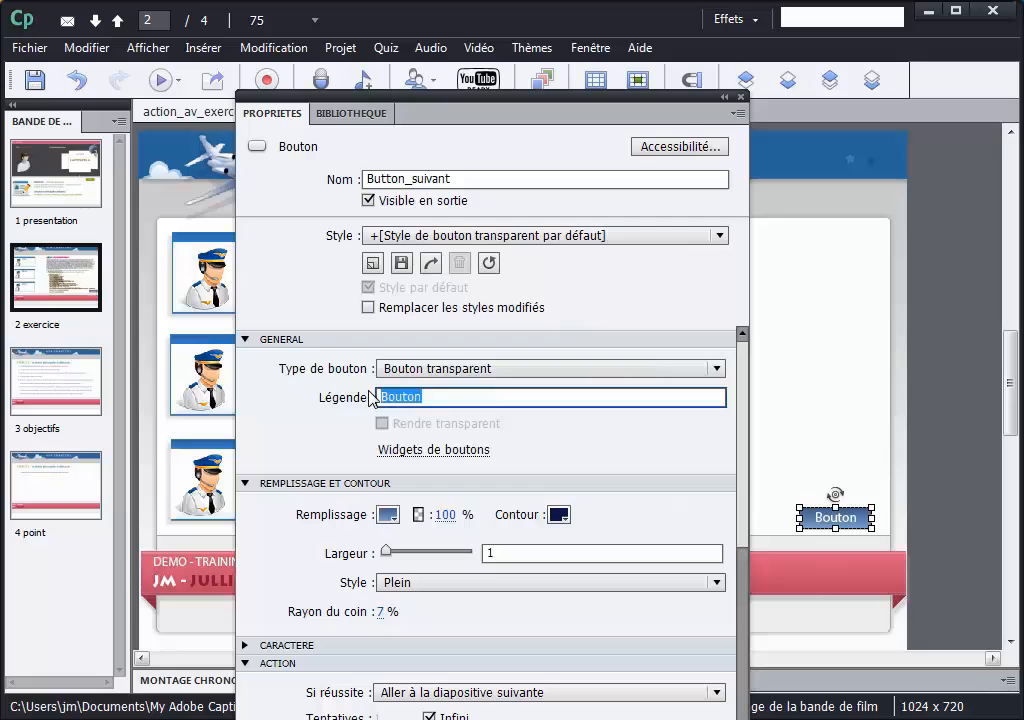
{"action": "type", "text": "Su"}
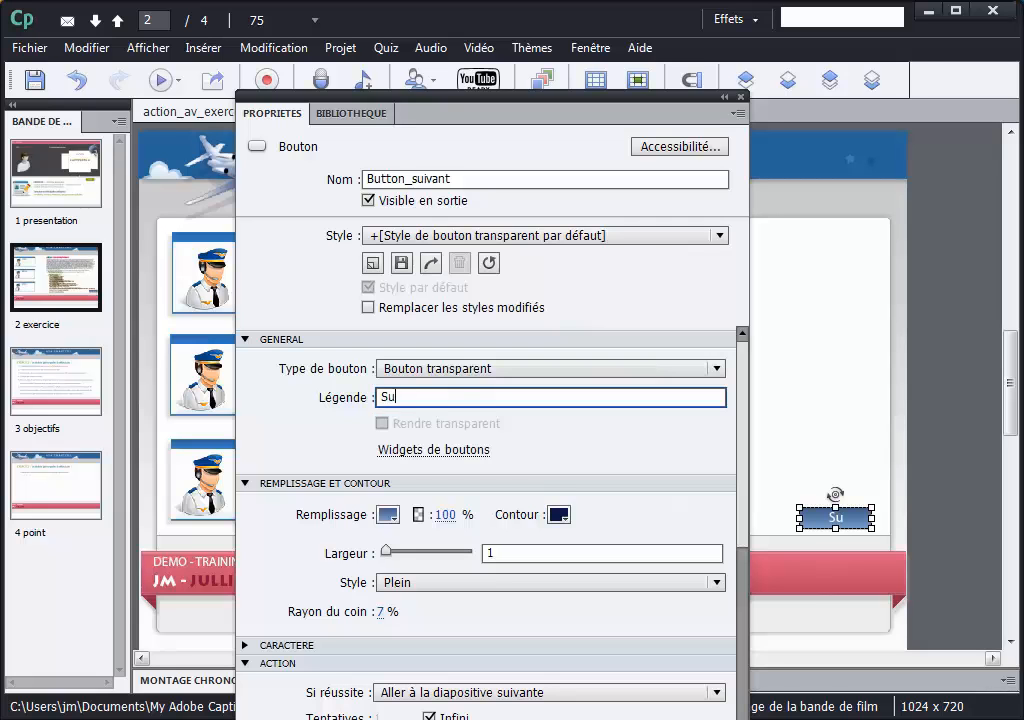
{"action": "type", "text": "ivant"}
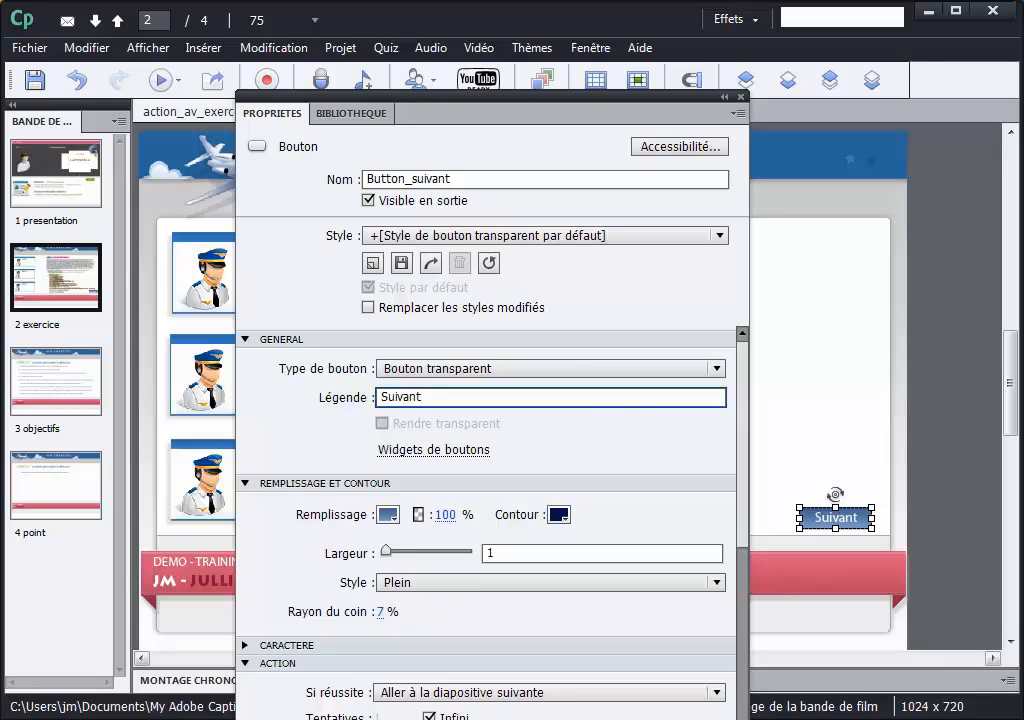
{"action": "left_click", "coordinate": [472, 422]}
{"action": "left_click_drag", "start_coordinate": [741, 445], "coordinate": [761, 555]}
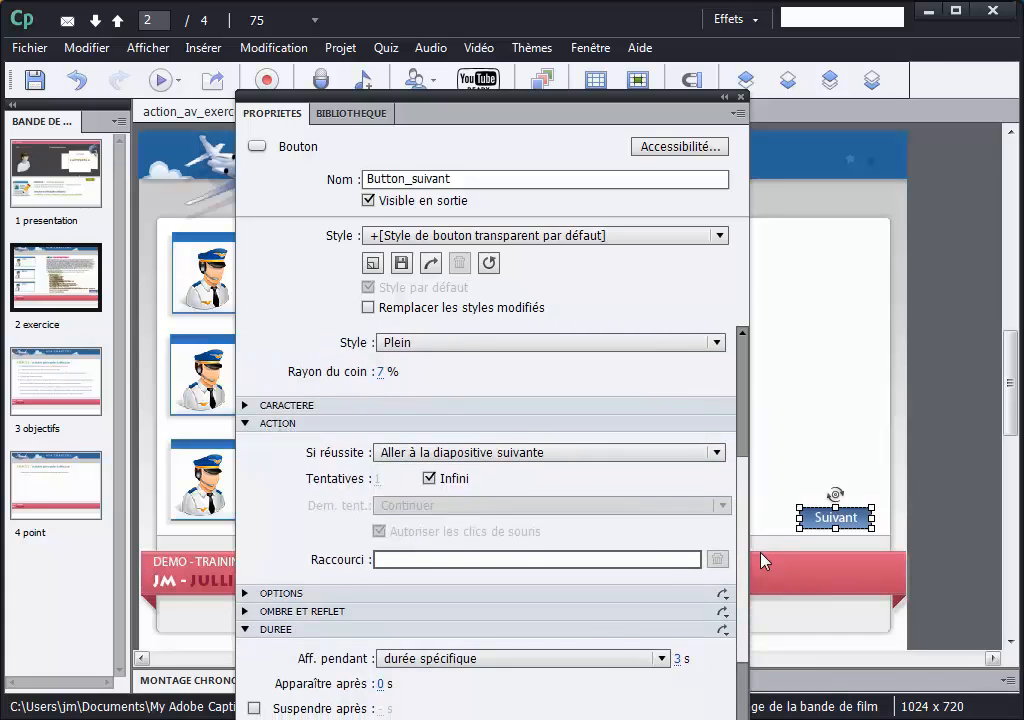
{"action": "left_click", "coordinate": [514, 455]}
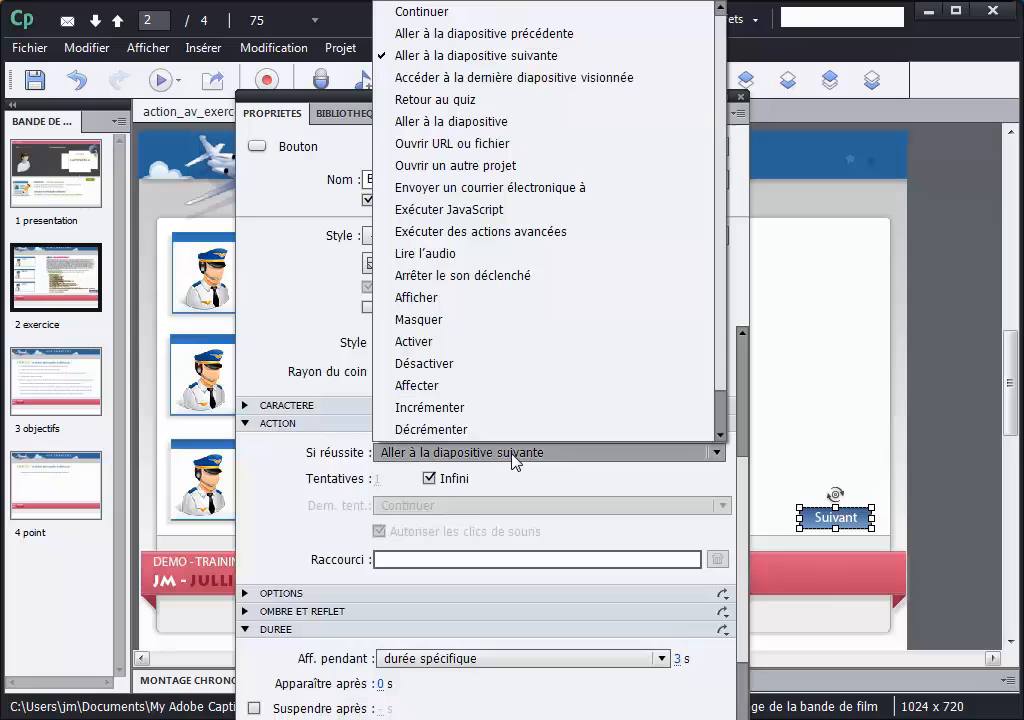
{"action": "left_click", "coordinate": [521, 482]}
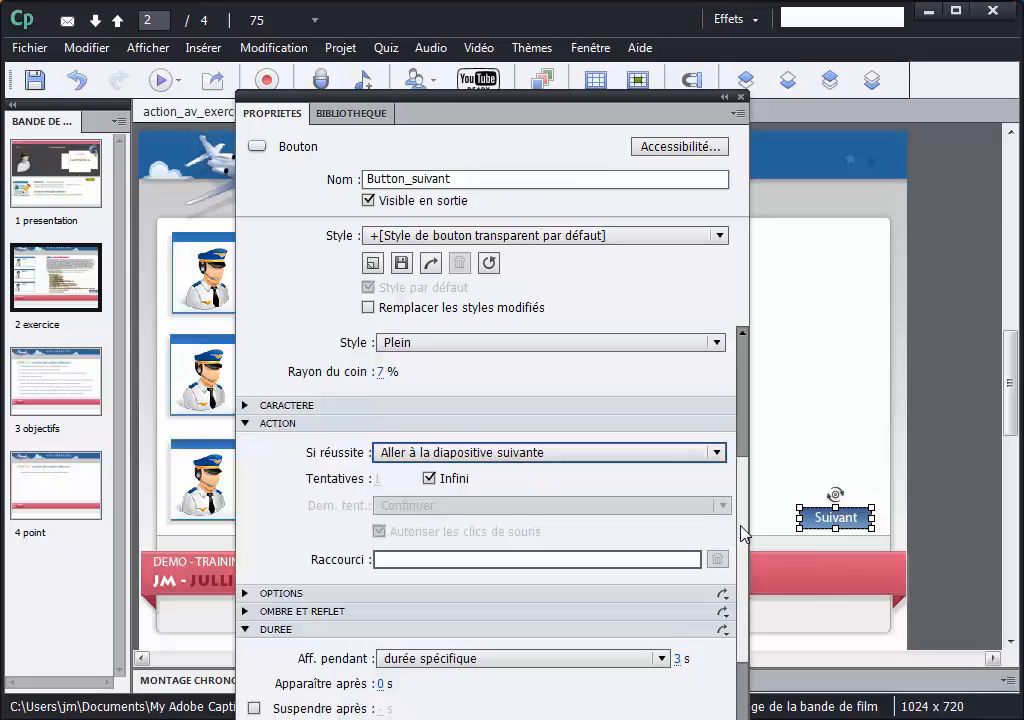
Show the Suivant button for the rest of the slide, turn off its Visible en sortie option, and close its properties
{"action": "scroll", "coordinate": [742, 533], "scroll_direction": "down", "scroll_amount": 3}
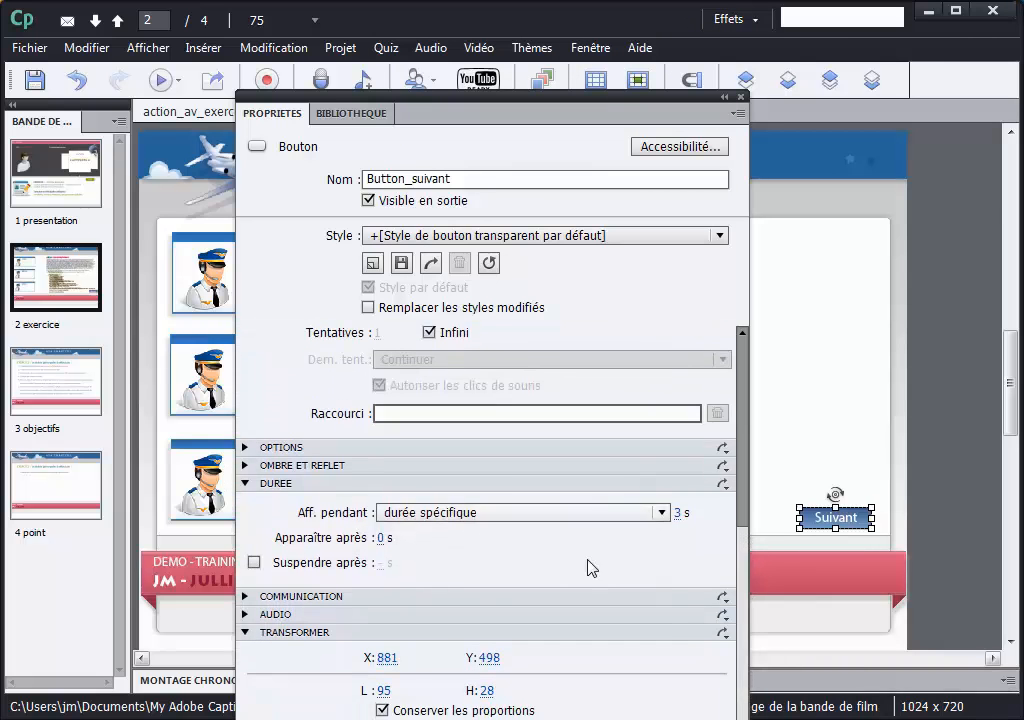
{"action": "left_click", "coordinate": [551, 516]}
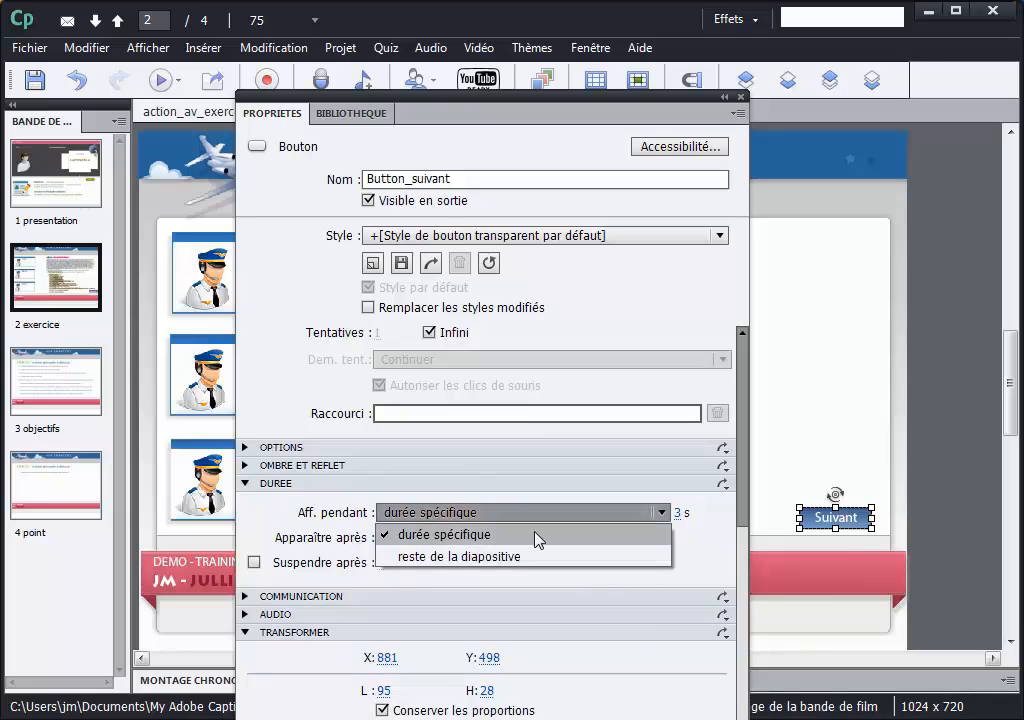
{"action": "left_click", "coordinate": [527, 556]}
{"action": "left_click_drag", "start_coordinate": [745, 542], "coordinate": [745, 347]}
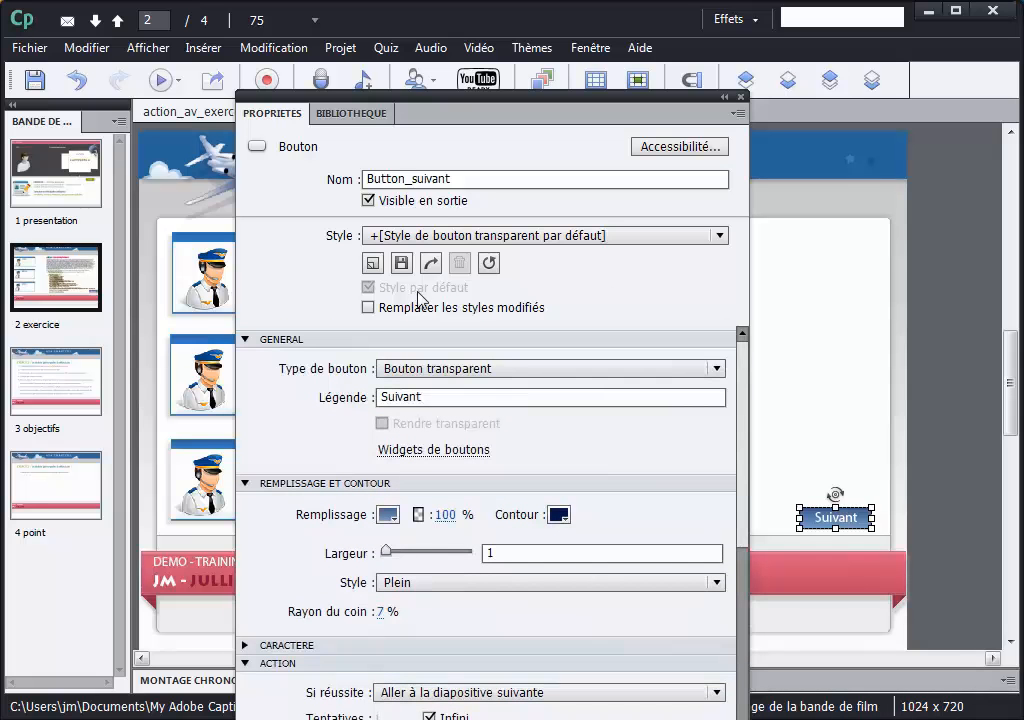
{"action": "left_click", "coordinate": [369, 201]}
{"action": "left_click", "coordinate": [741, 97]}
{"action": "left_click", "coordinate": [832, 462]}
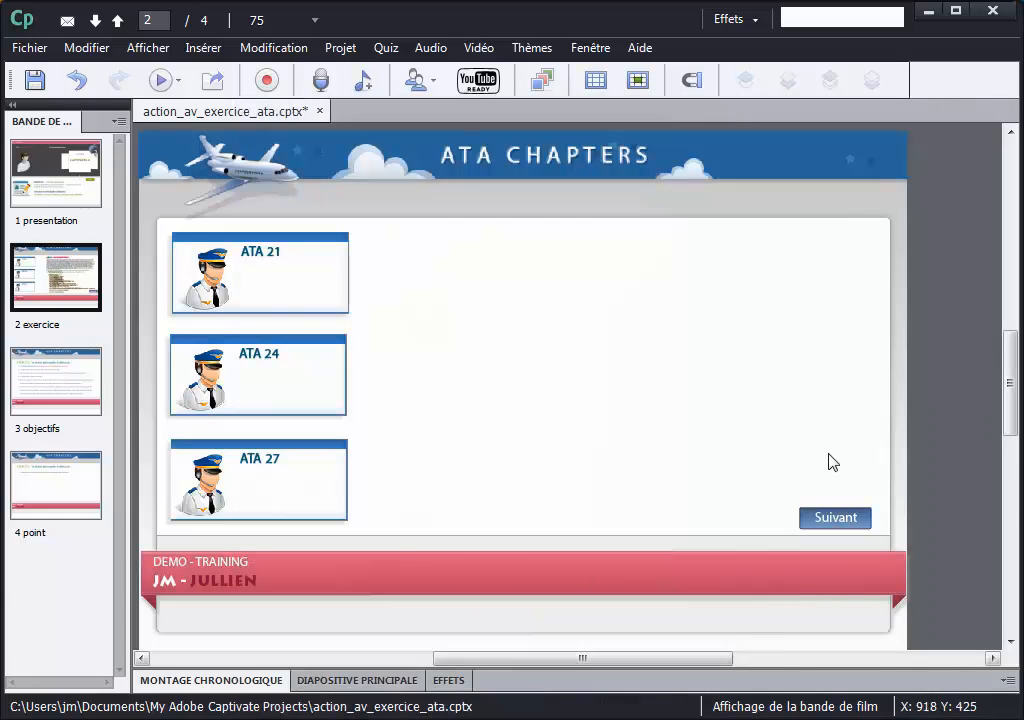
{"action": "left_click", "coordinate": [852, 522]}
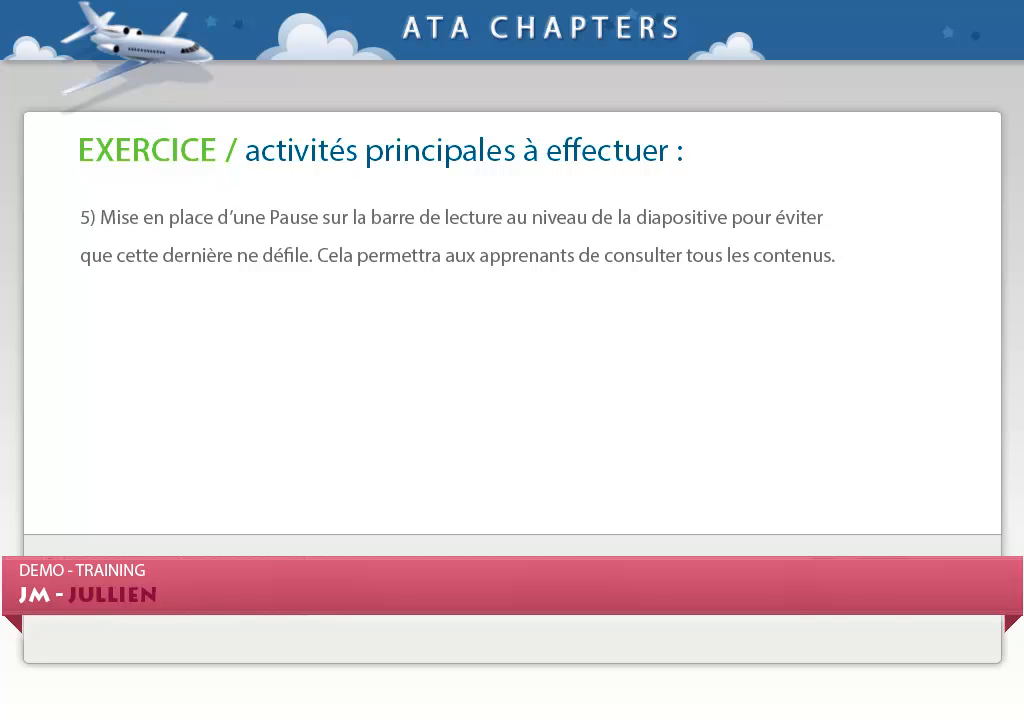
{"action": "key", "text": "Escape"}
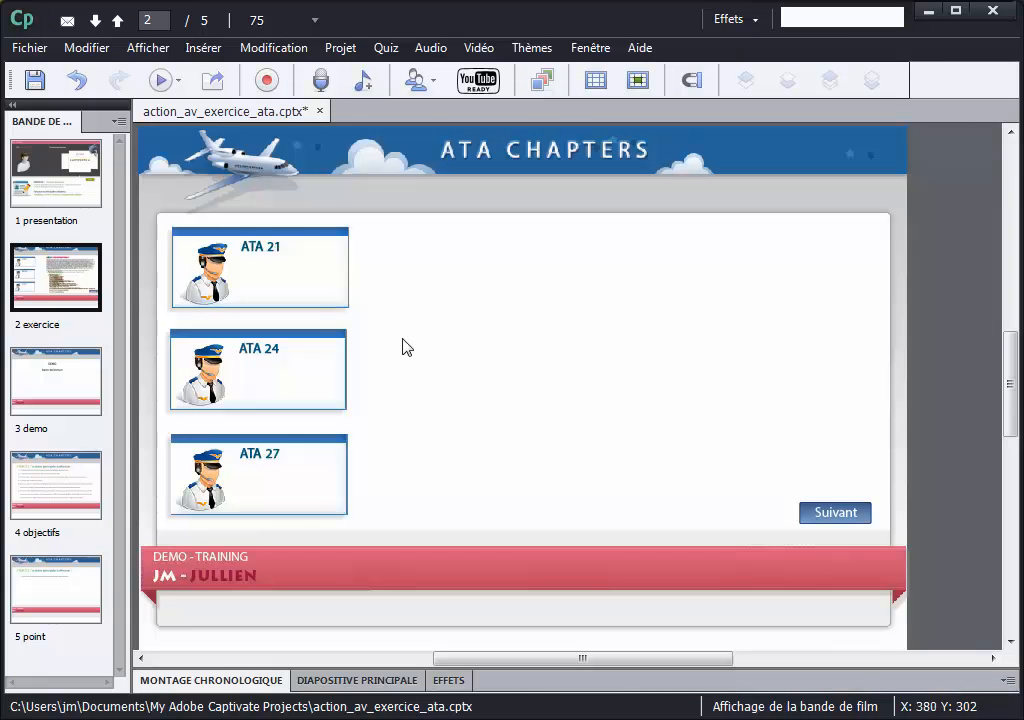
Preview the project from the exercise slide to check how playback moves on to the demo slide, and close the preview
{"action": "left_click", "coordinate": [180, 86]}
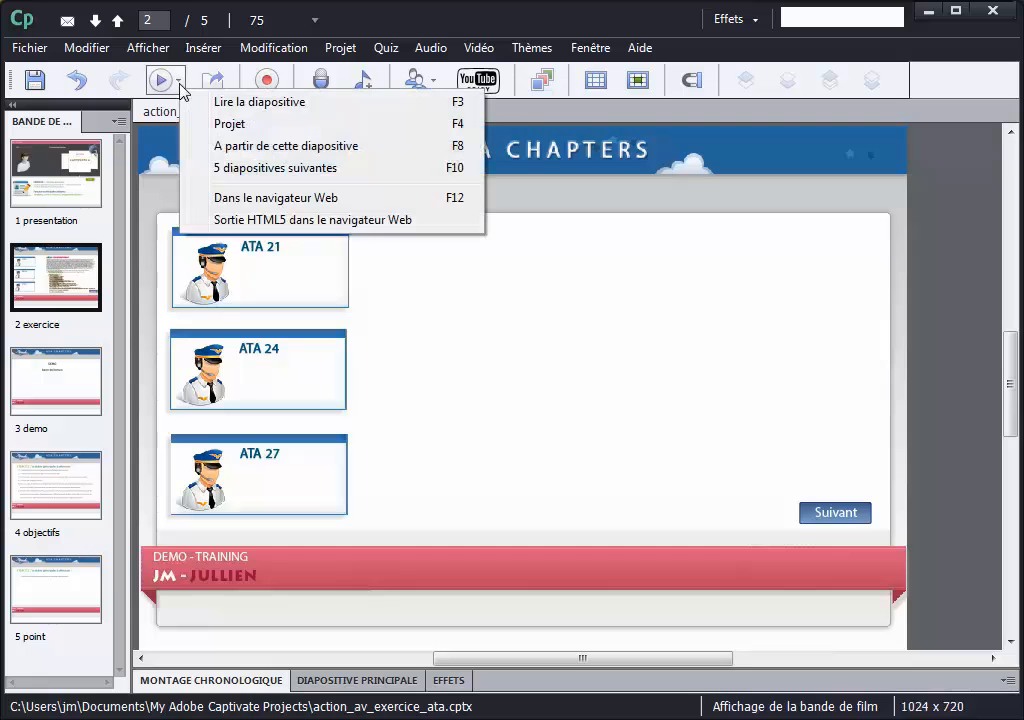
{"action": "left_click", "coordinate": [232, 150]}
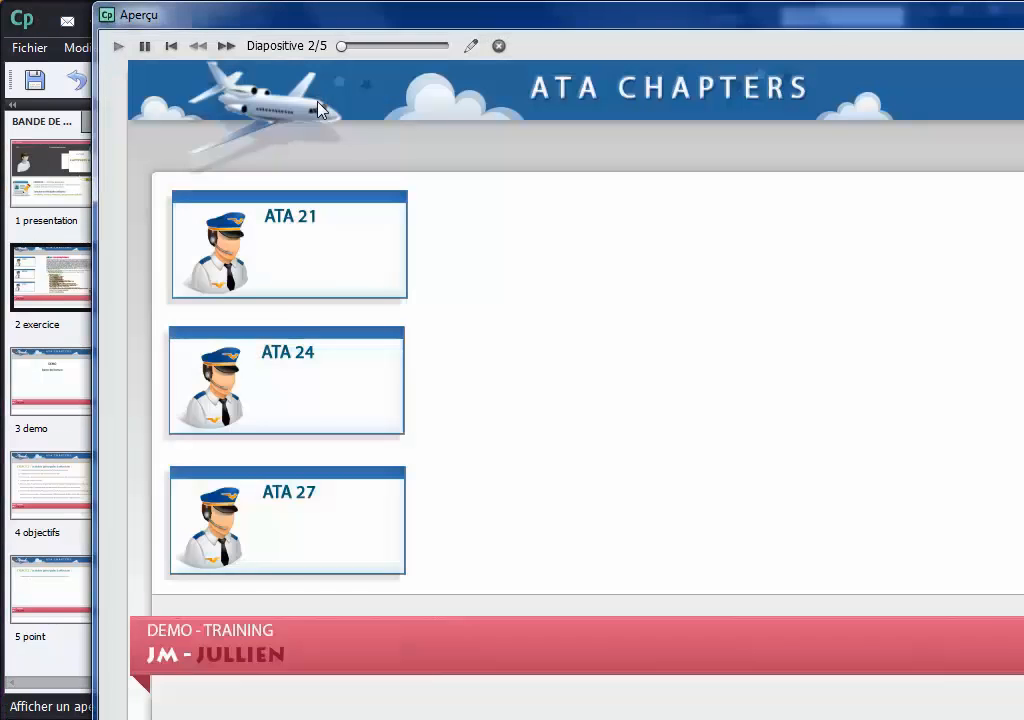
{"action": "left_click_drag", "start_coordinate": [328, 18], "coordinate": [241, 41]}
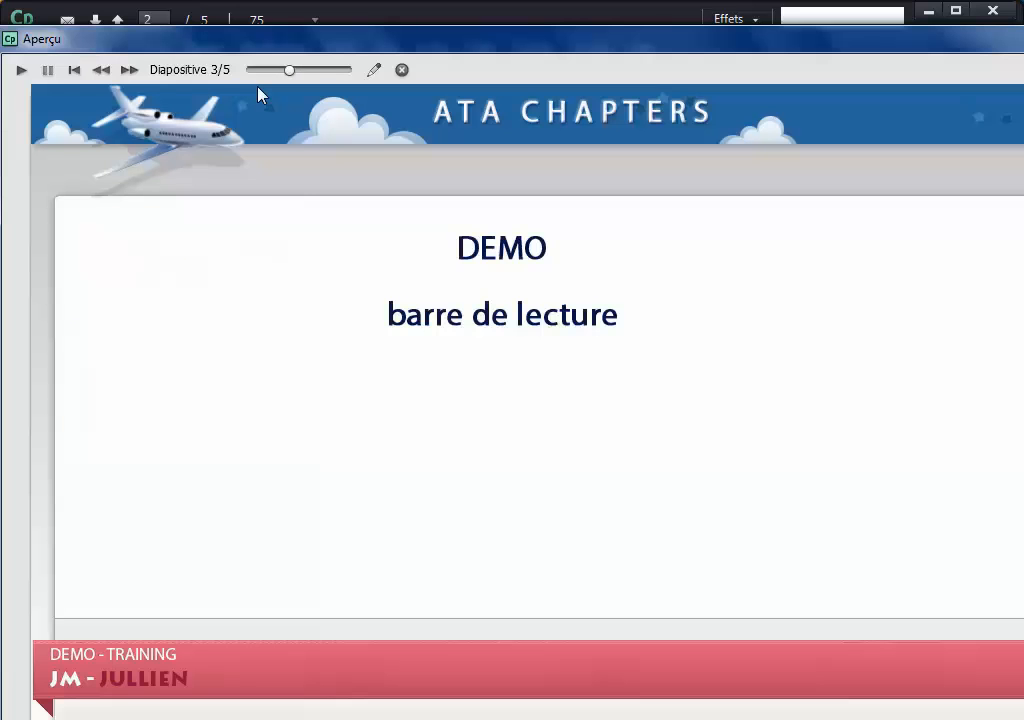
{"action": "left_click", "coordinate": [104, 74]}
{"action": "left_click_drag", "start_coordinate": [359, 41], "coordinate": [268, 64]}
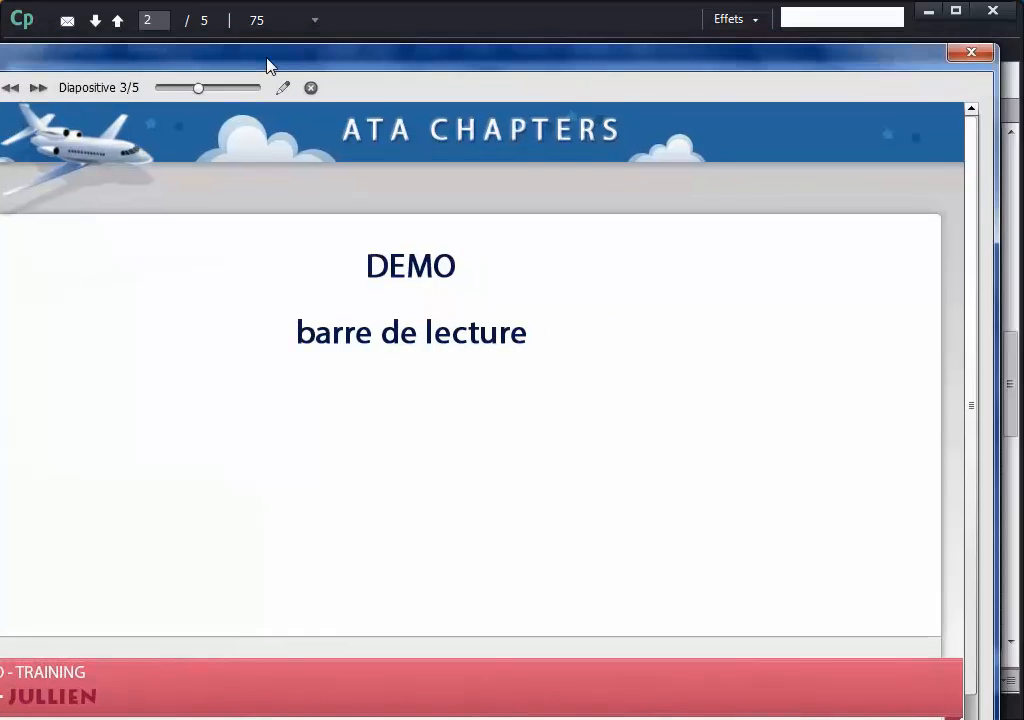
{"action": "left_click", "coordinate": [966, 53]}
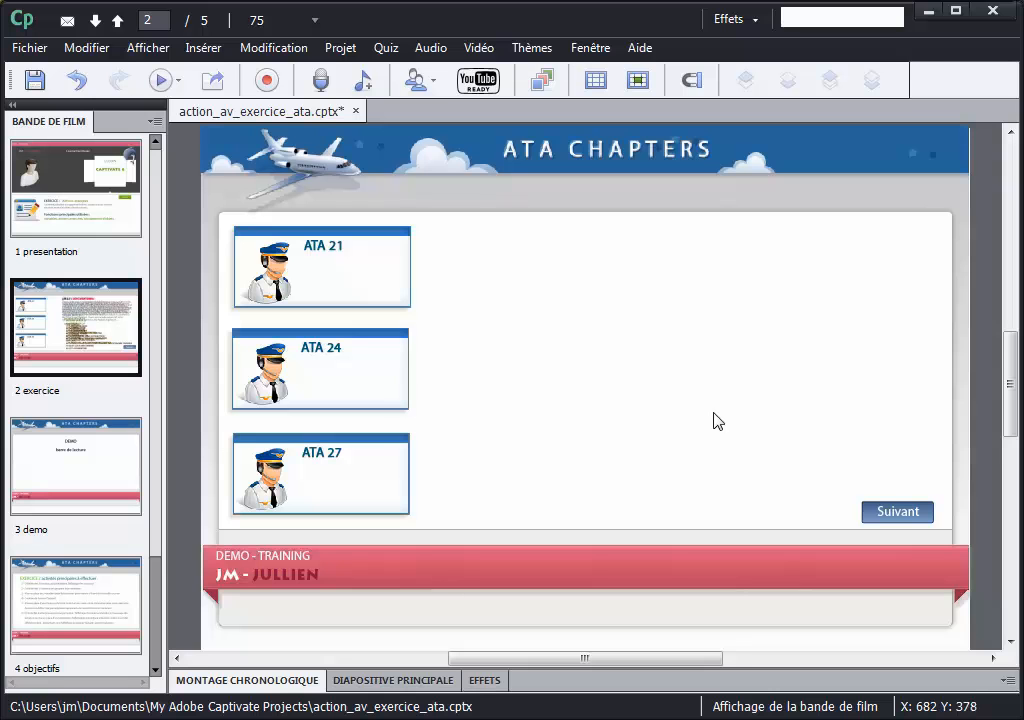
Set the exercise slide's opening action to Exécuter des actions avancées and open the advanced actions editor for its script
{"action": "double_click", "coordinate": [108, 330]}
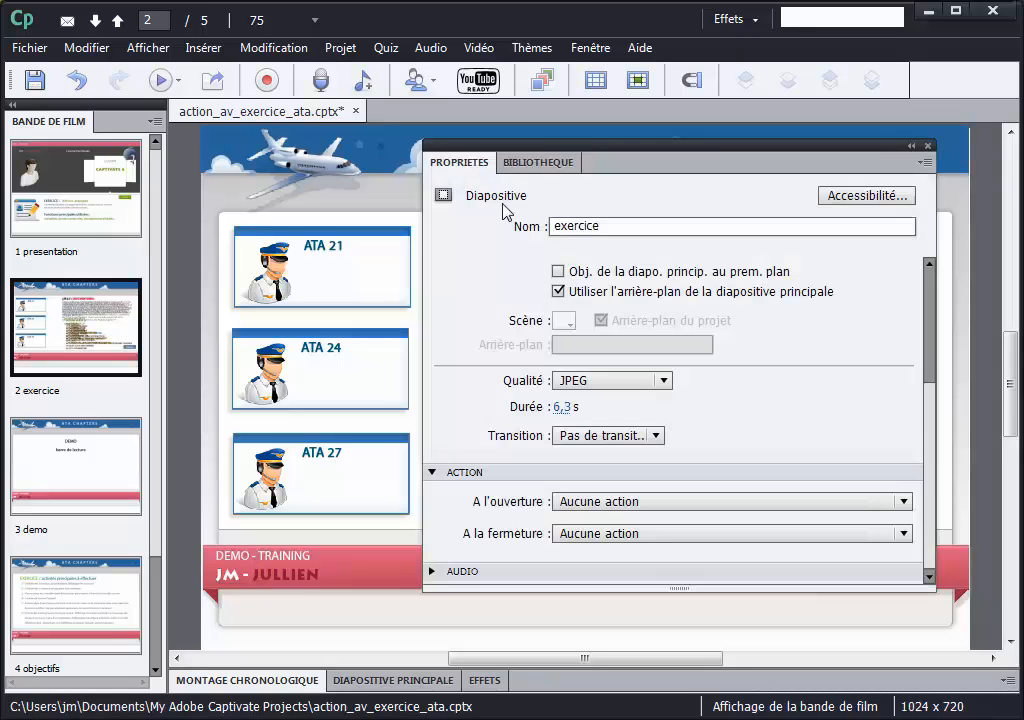
{"action": "left_click_drag", "start_coordinate": [514, 147], "coordinate": [504, 138]}
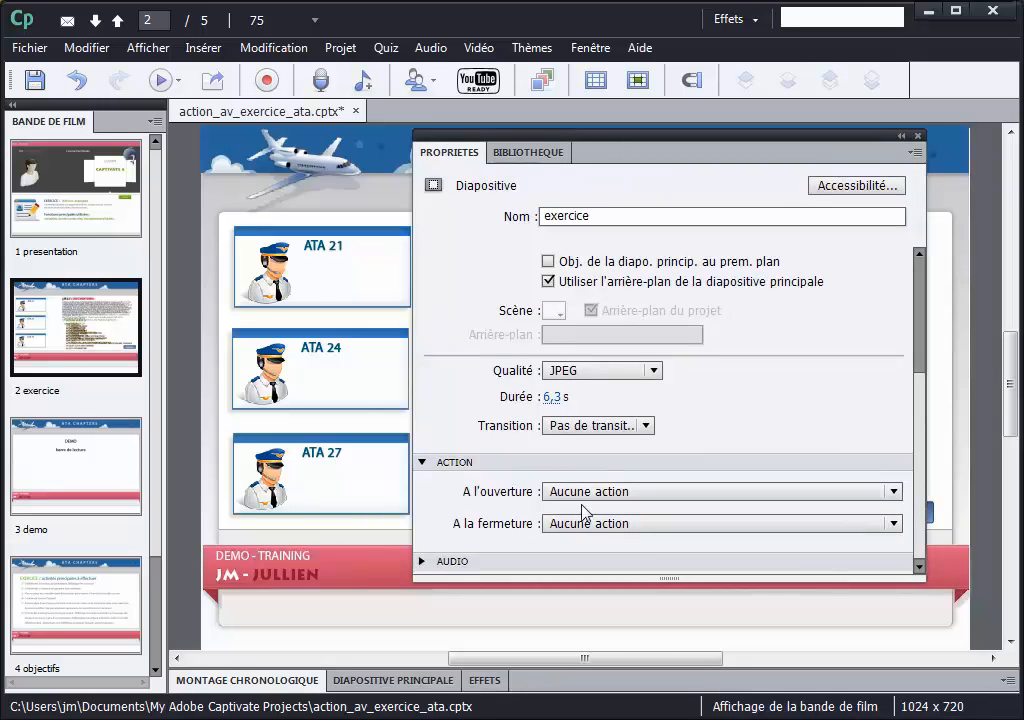
{"action": "left_click", "coordinate": [612, 496]}
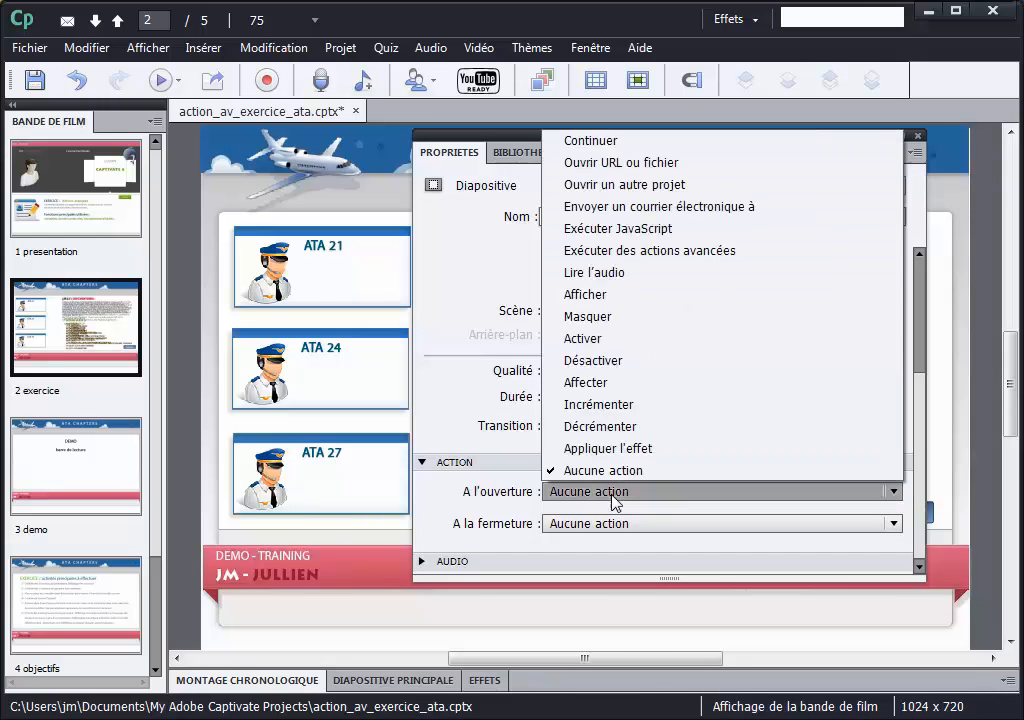
{"action": "left_click", "coordinate": [697, 252]}
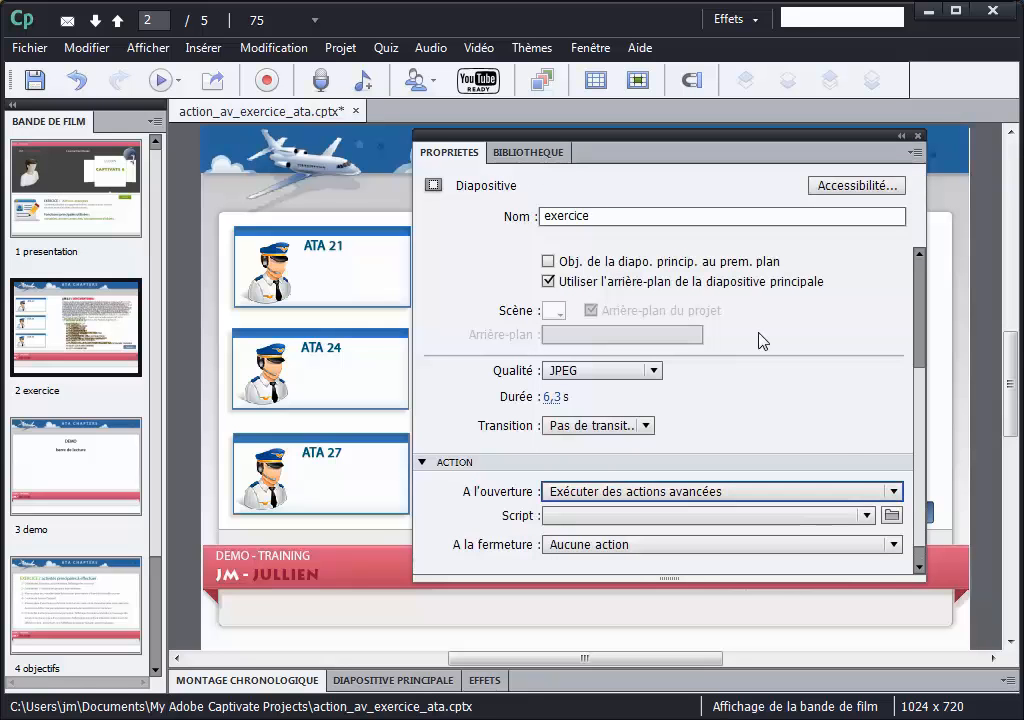
{"action": "left_click", "coordinate": [892, 517]}
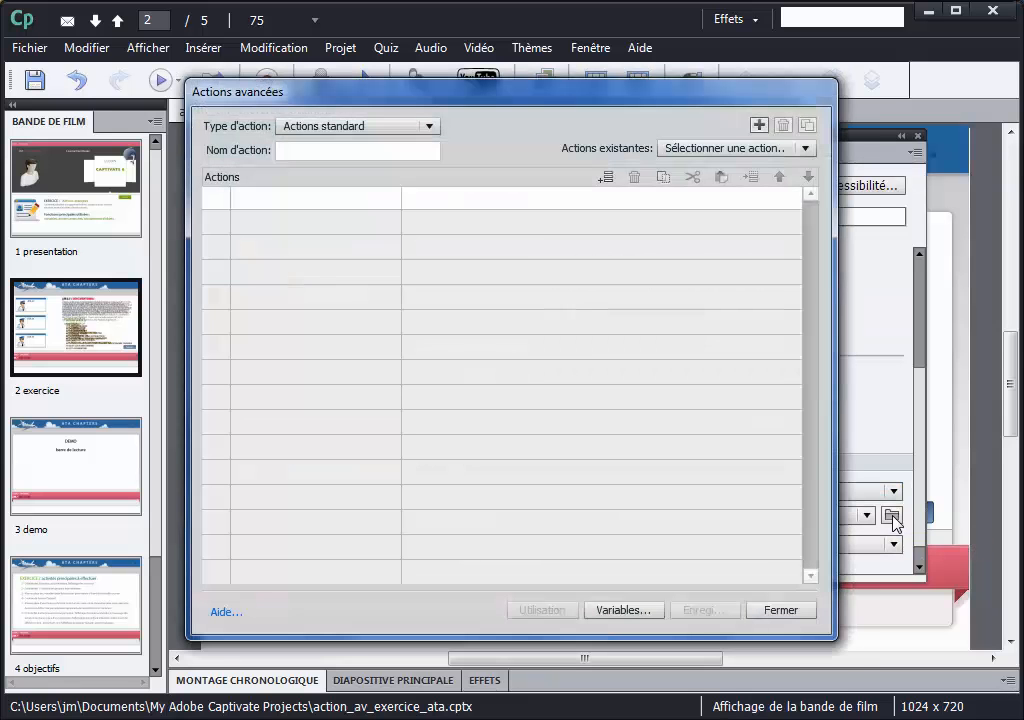
{"action": "left_click", "coordinate": [430, 127]}
{"action": "left_click", "coordinate": [411, 168]}
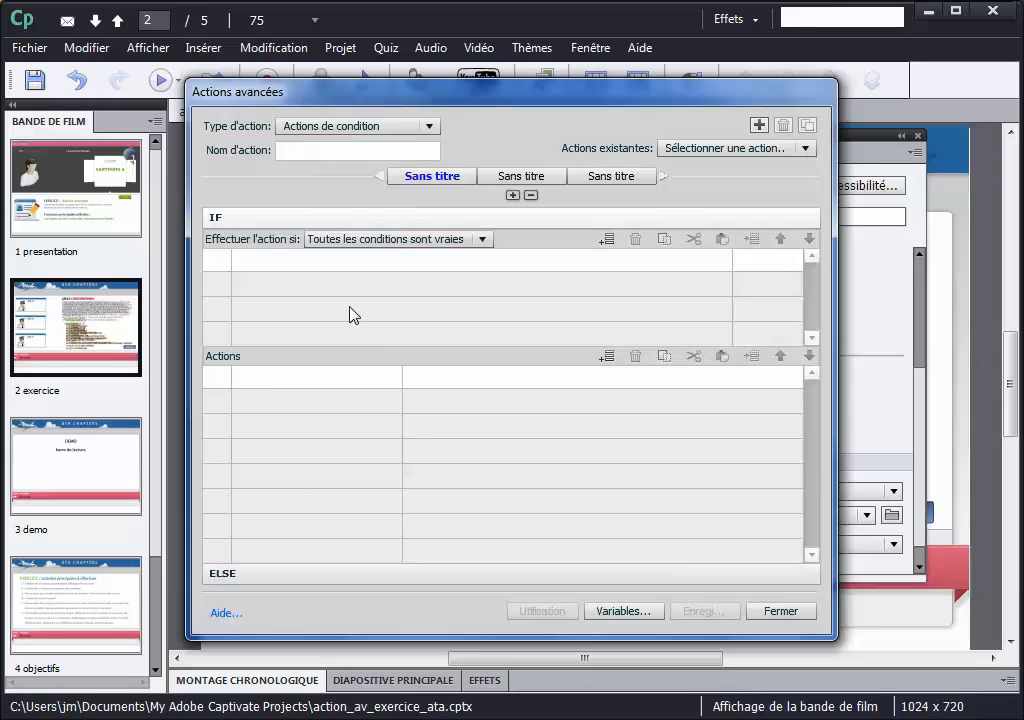
{"action": "left_click", "coordinate": [430, 128]}
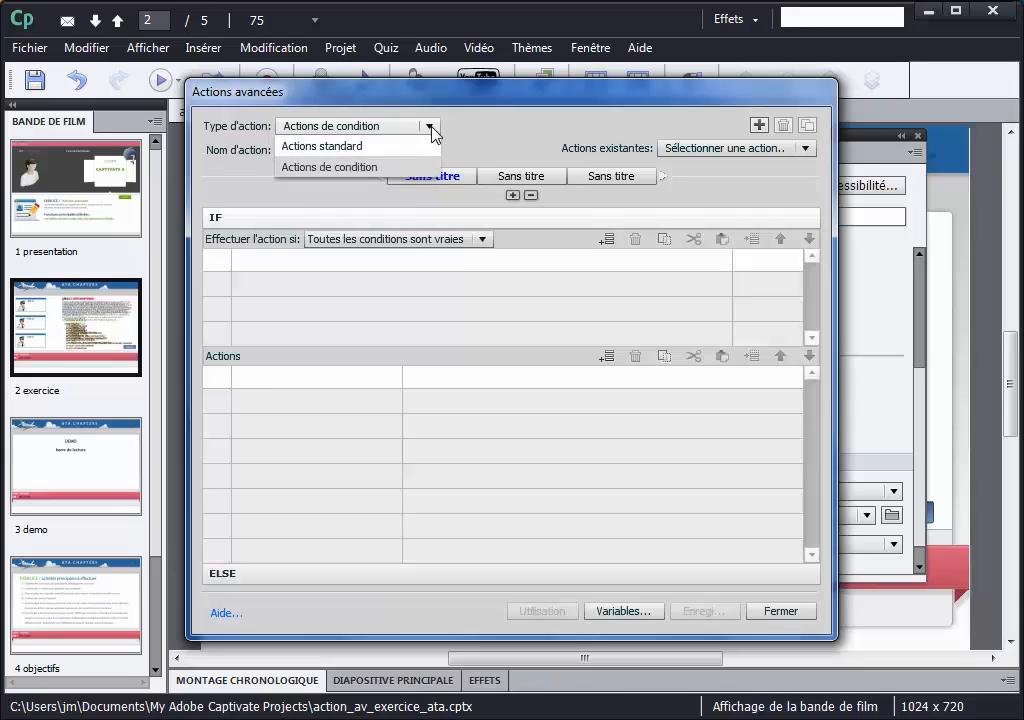
{"action": "left_click", "coordinate": [412, 147]}
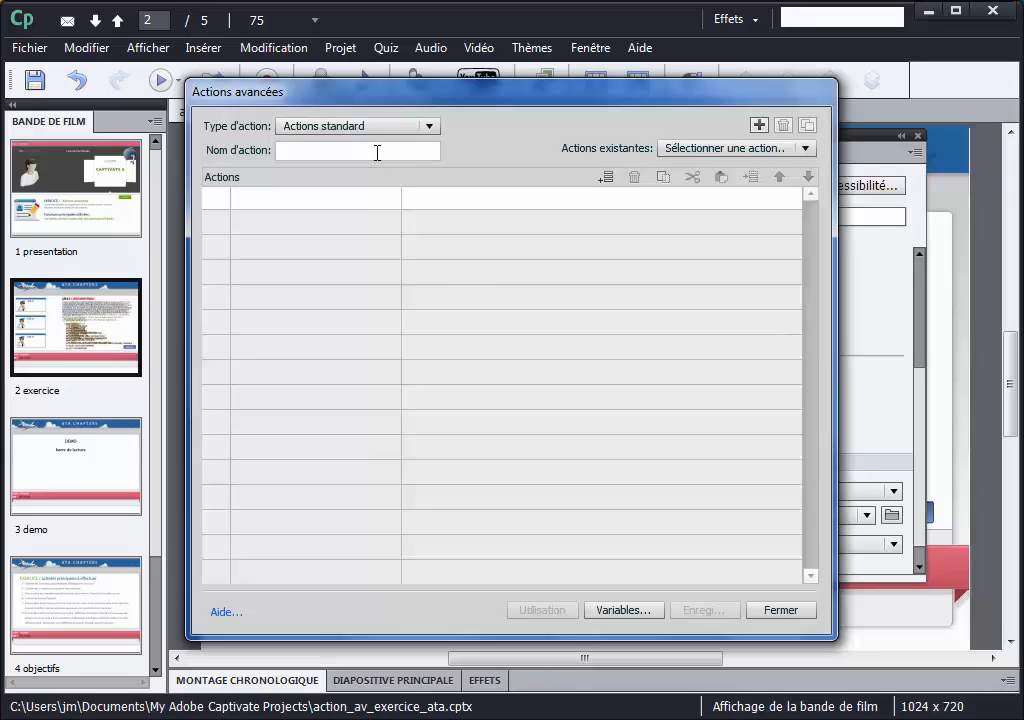
Name the new standard action pause_lecture
{"action": "type", "text": "paue_lecture"}
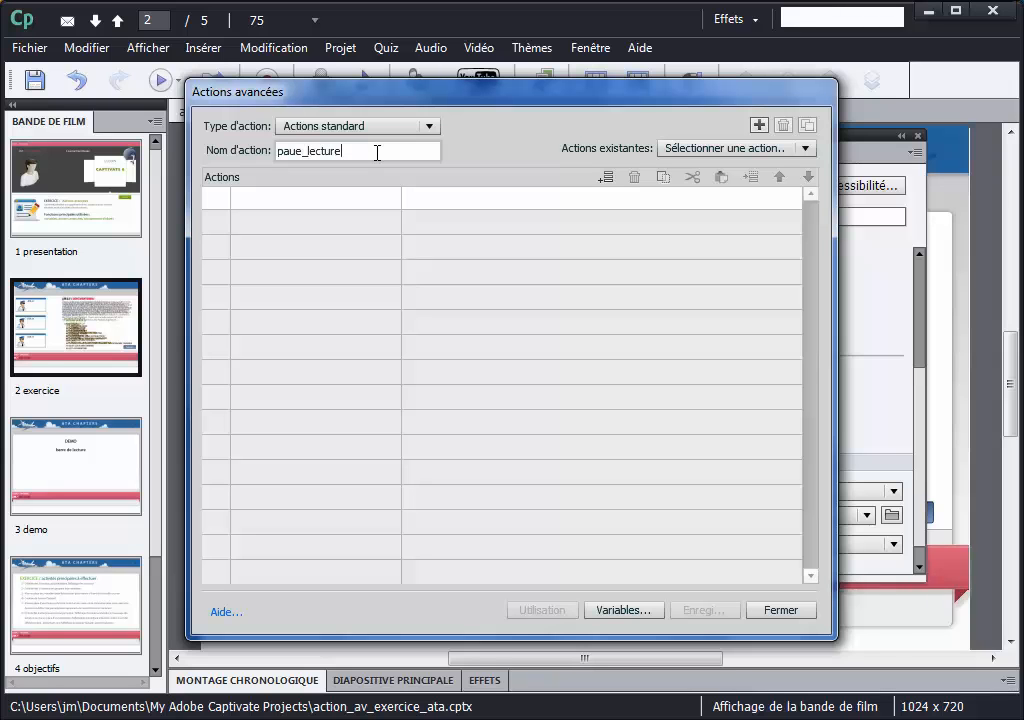
{"action": "left_click", "coordinate": [298, 152]}
{"action": "type", "text": "s"}
Add an Expression action to pause_lecture with cpCmndPause as the variable it assigns
{"action": "double_click", "coordinate": [303, 198]}
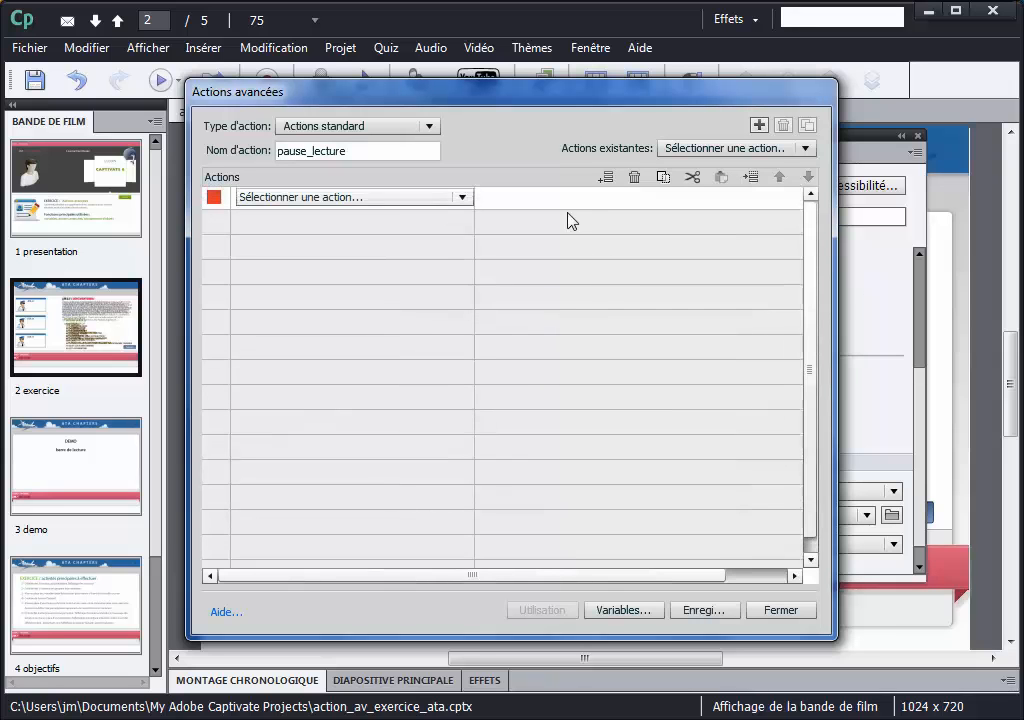
{"action": "left_click", "coordinate": [462, 197]}
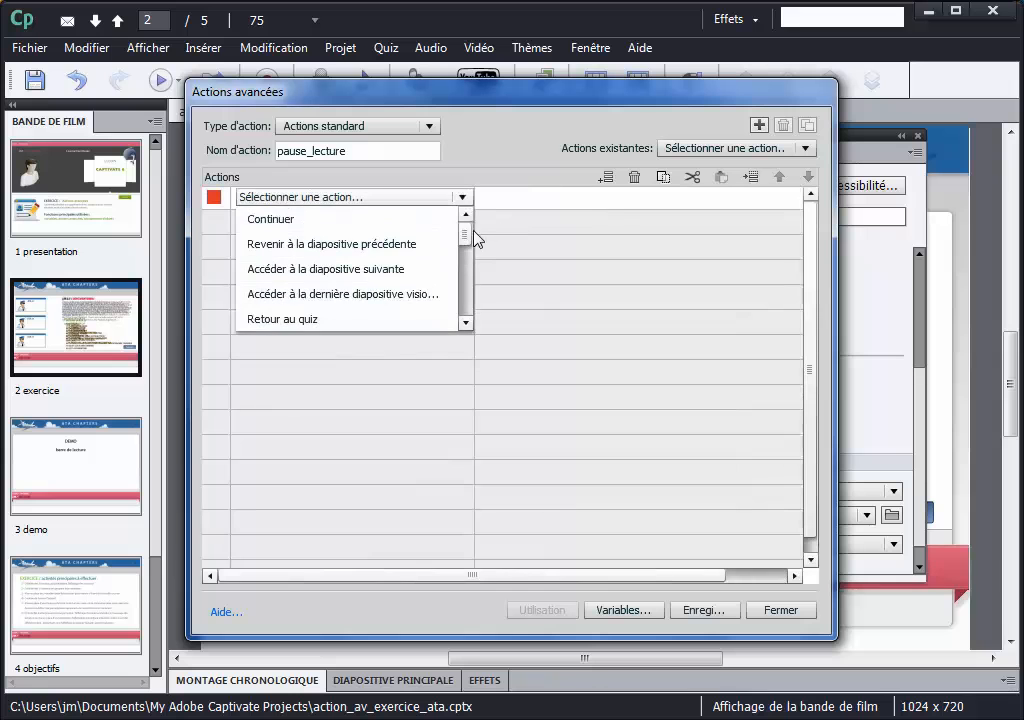
{"action": "left_click_drag", "start_coordinate": [465, 232], "coordinate": [459, 302]}
{"action": "left_click", "coordinate": [343, 297]}
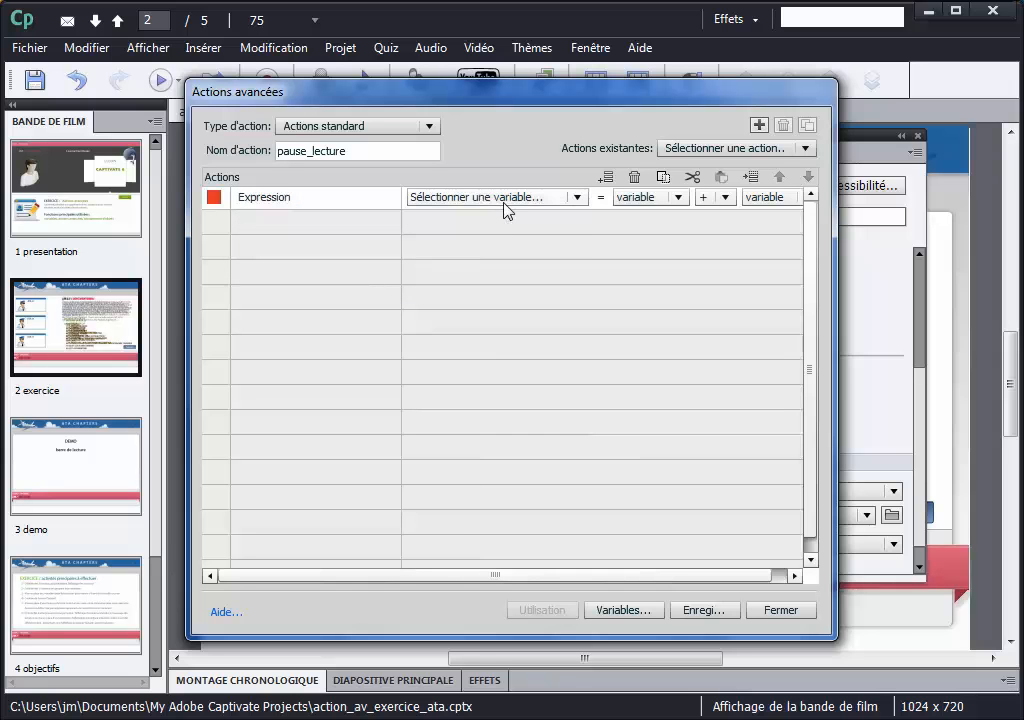
{"action": "left_click", "coordinate": [509, 199]}
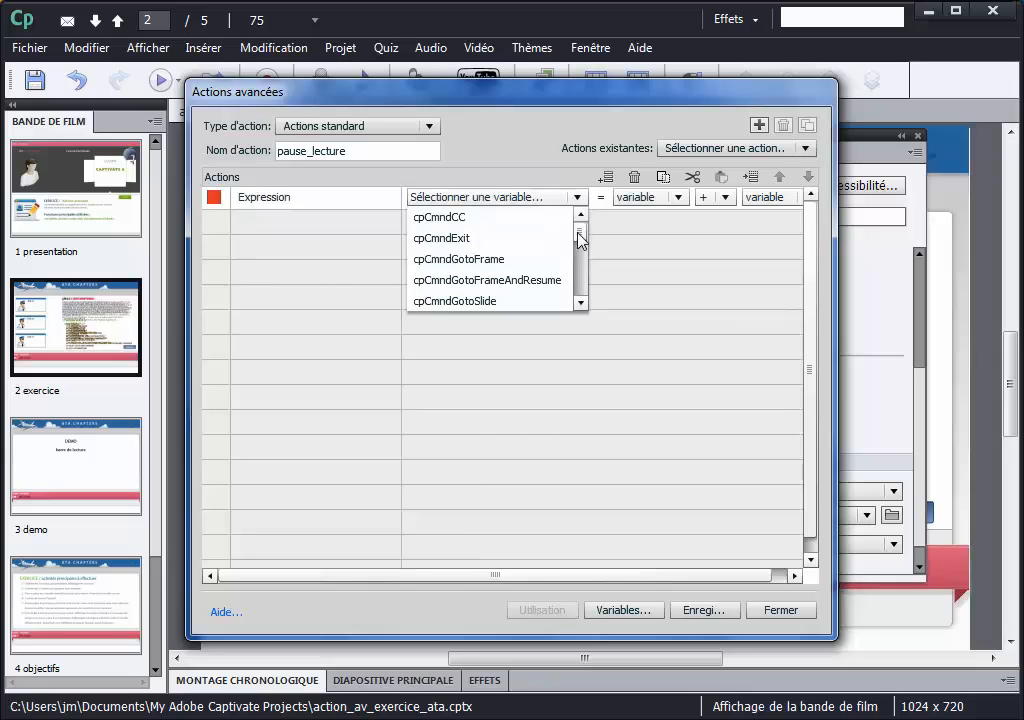
{"action": "left_click_drag", "start_coordinate": [580, 237], "coordinate": [578, 249]}
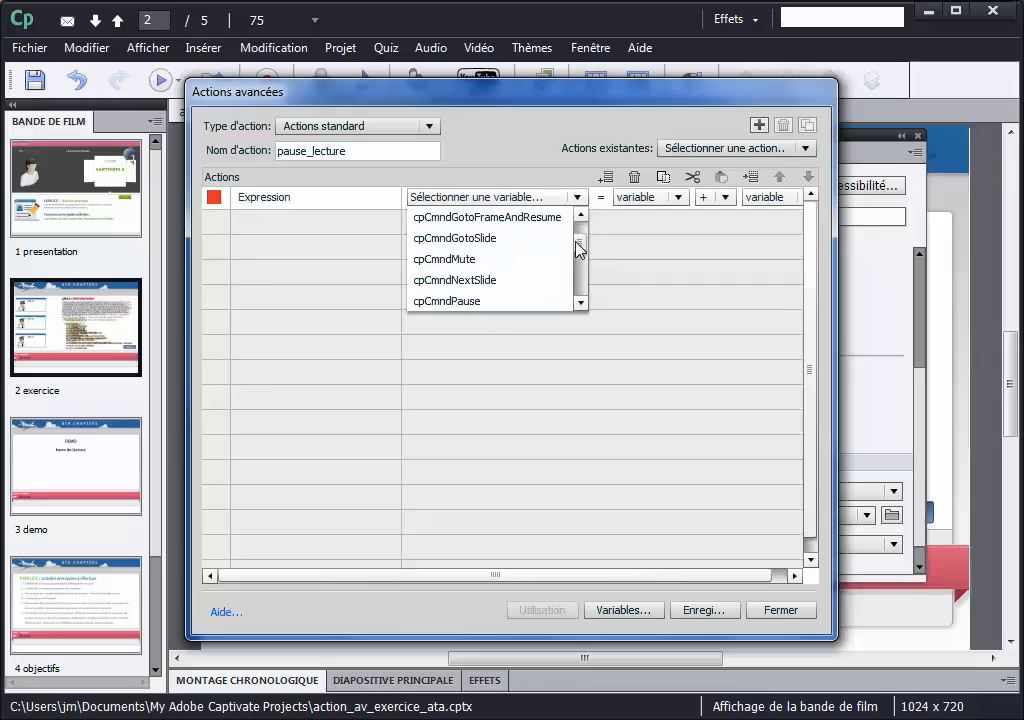
{"action": "left_click", "coordinate": [465, 301]}
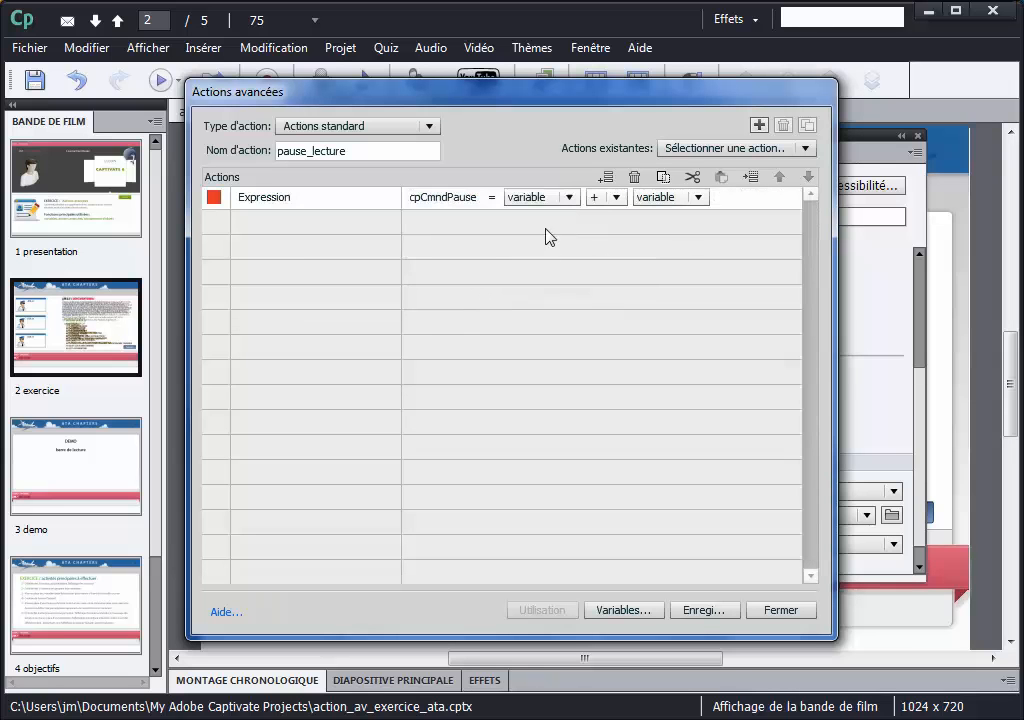
Complete the cpCmndPause expression as the literal 1 minus the literal 0
{"action": "left_click", "coordinate": [569, 198]}
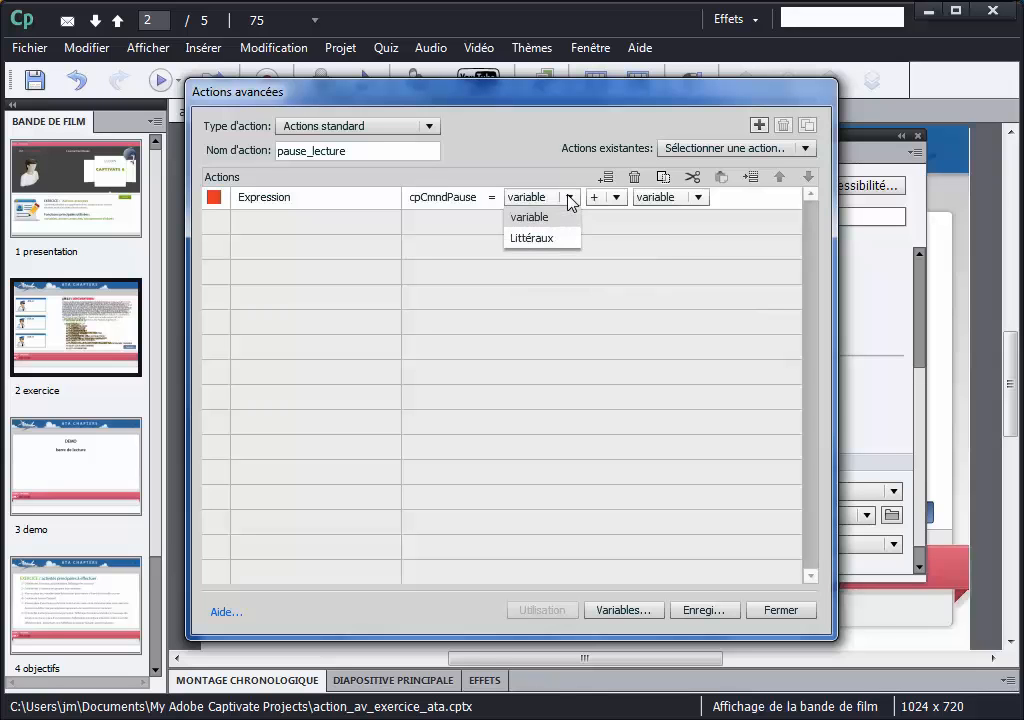
{"action": "left_click", "coordinate": [548, 238]}
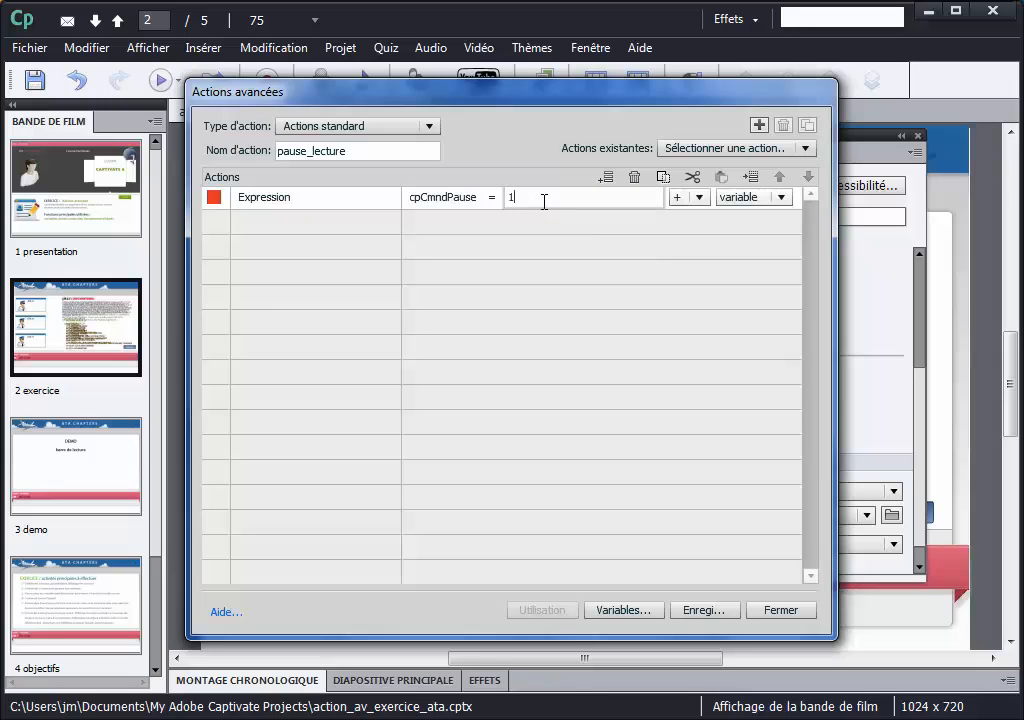
{"action": "left_click", "coordinate": [680, 199]}
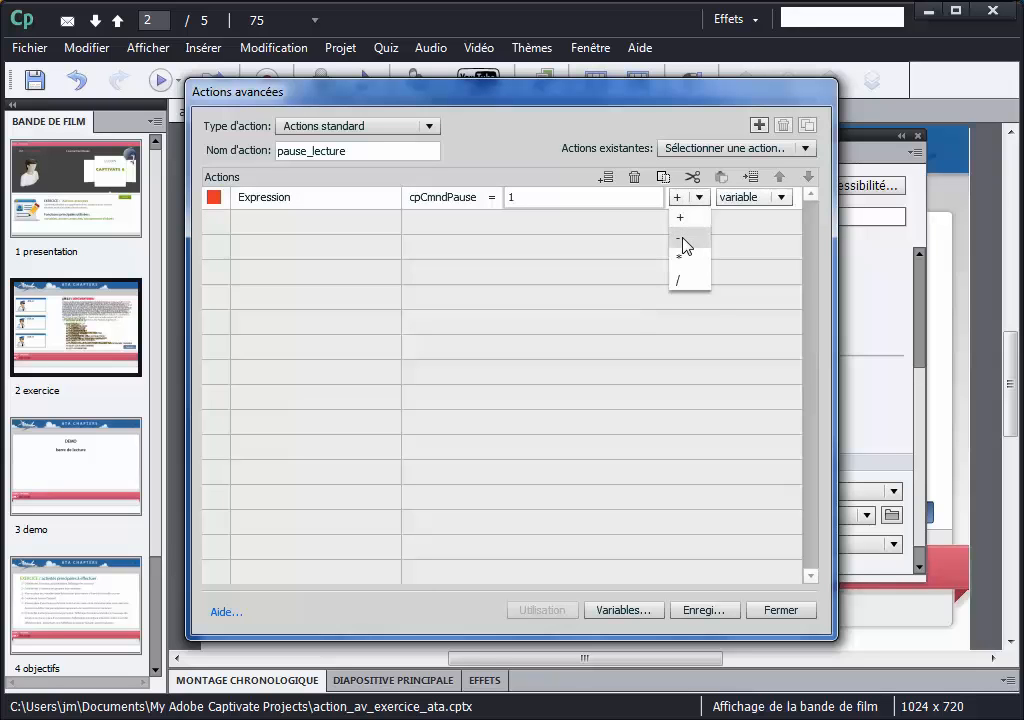
{"action": "left_click", "coordinate": [684, 240]}
{"action": "left_click", "coordinate": [604, 199]}
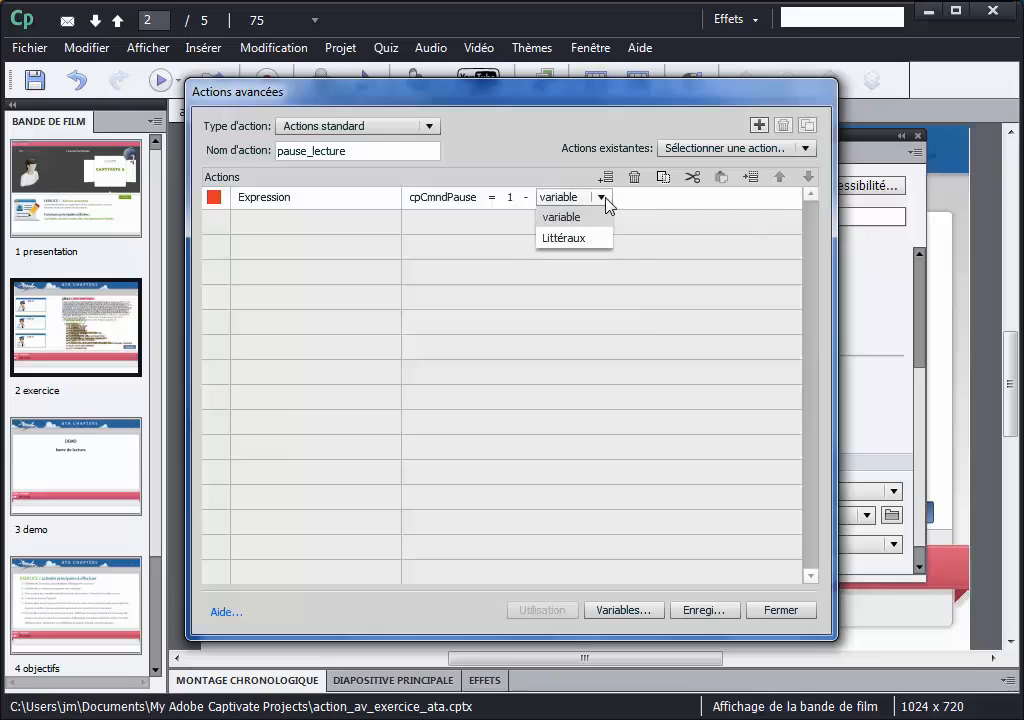
{"action": "left_click", "coordinate": [588, 240]}
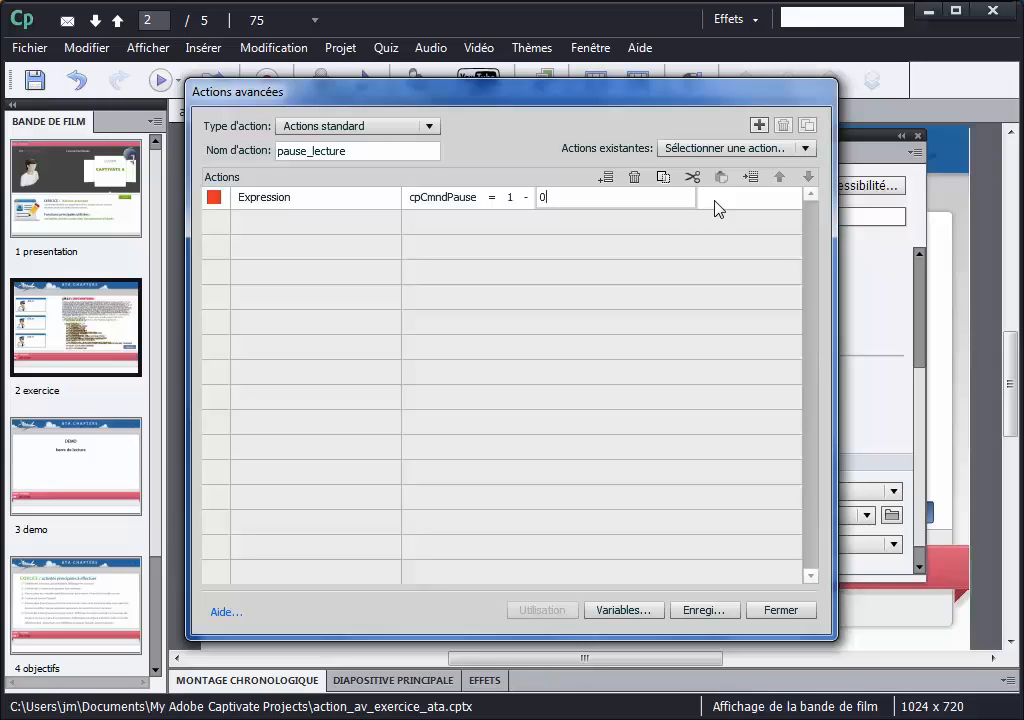
Save the pause_lecture action, then close the advanced actions editor and the slide's properties
{"action": "left_click", "coordinate": [697, 612]}
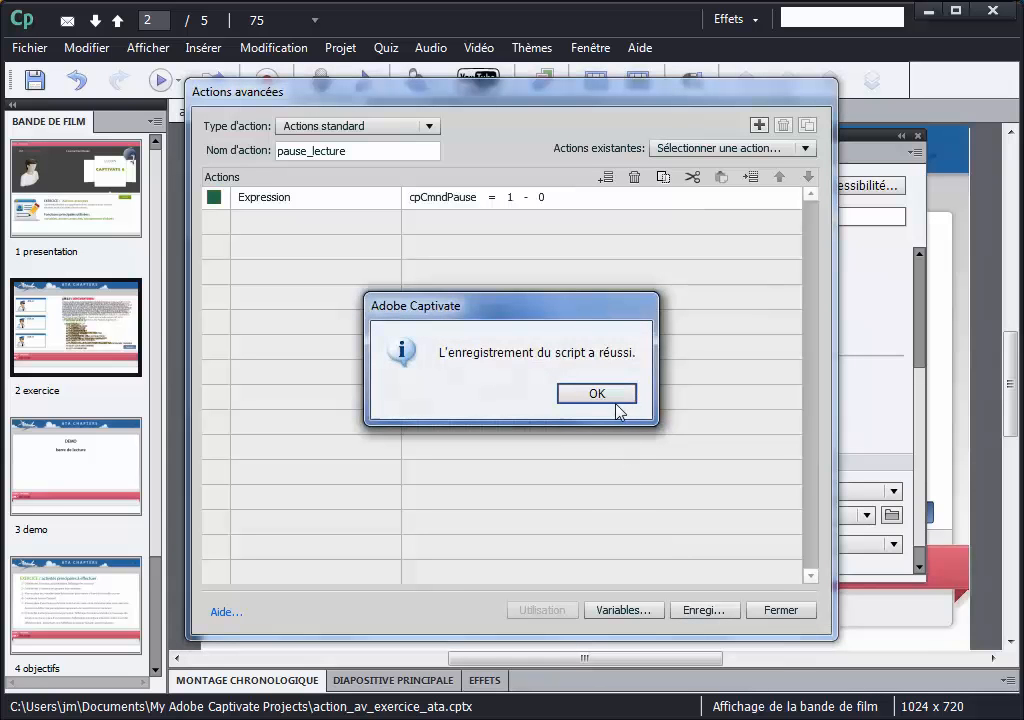
{"action": "left_click", "coordinate": [616, 398]}
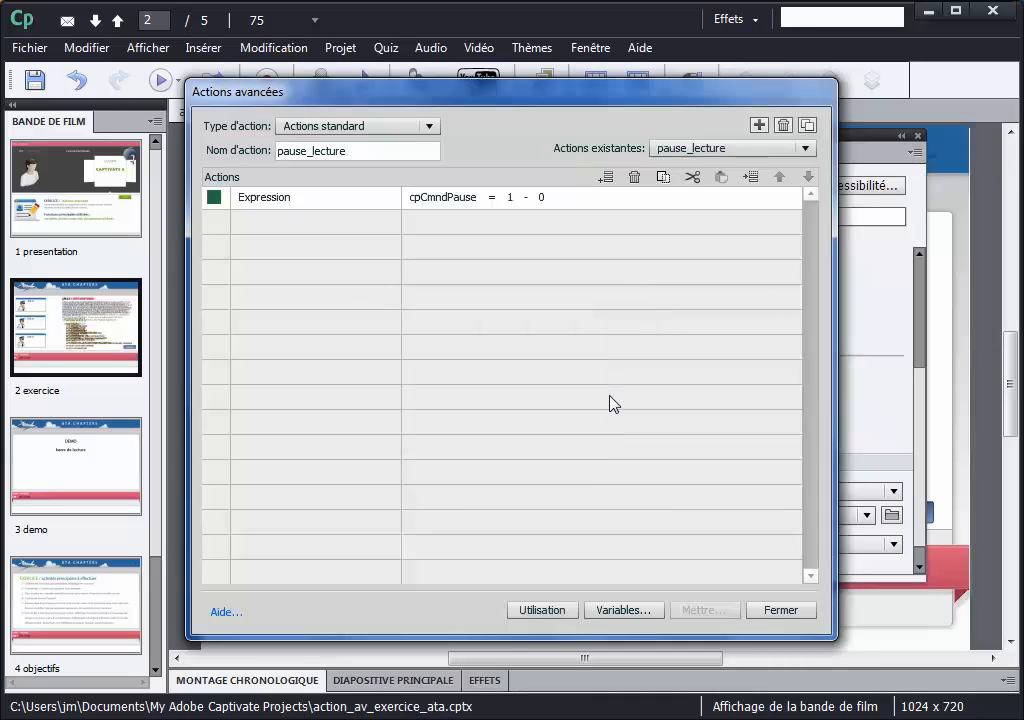
{"action": "left_click", "coordinate": [779, 614]}
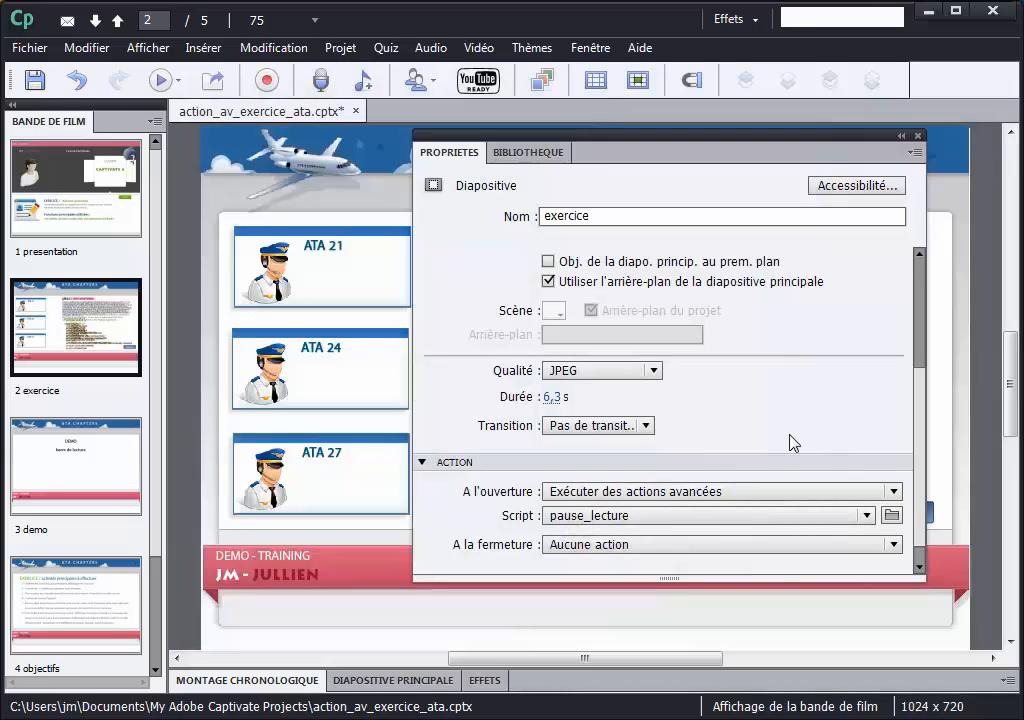
{"action": "left_click", "coordinate": [918, 135]}
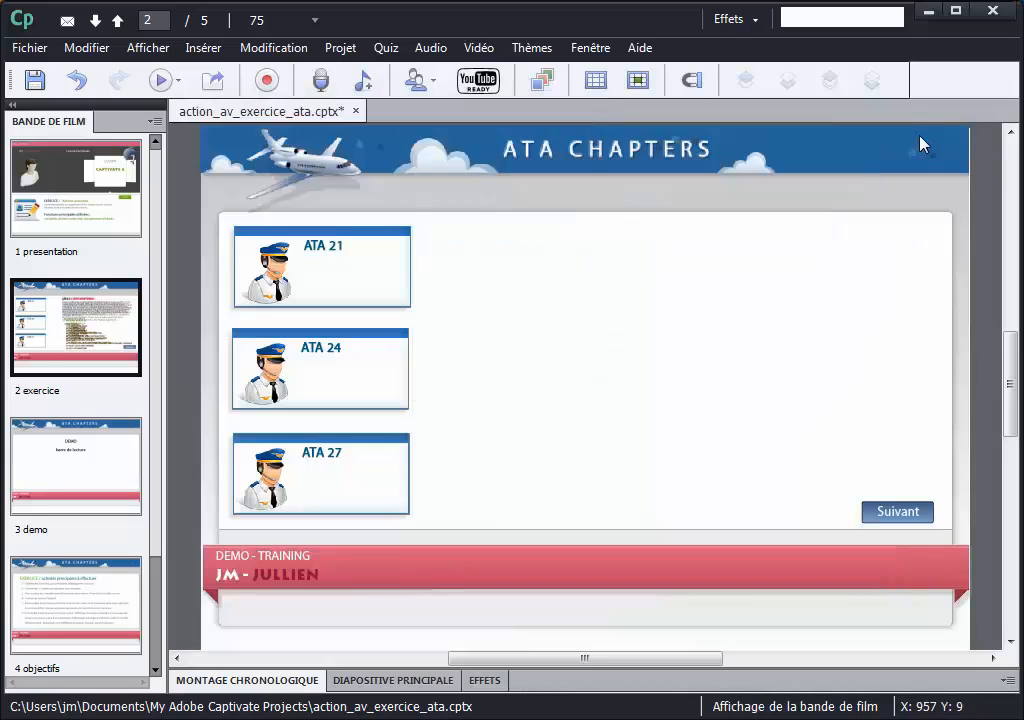
Preview the project from the exercise slide to check that playback pauses on it
{"action": "left_click", "coordinate": [180, 85]}
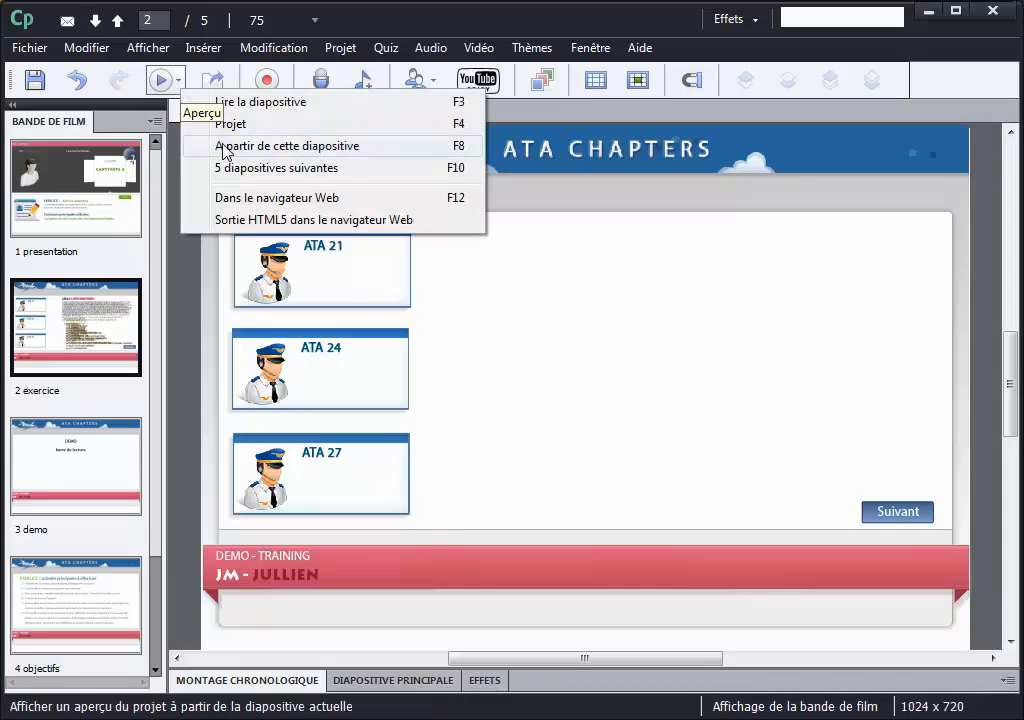
{"action": "left_click", "coordinate": [267, 150]}
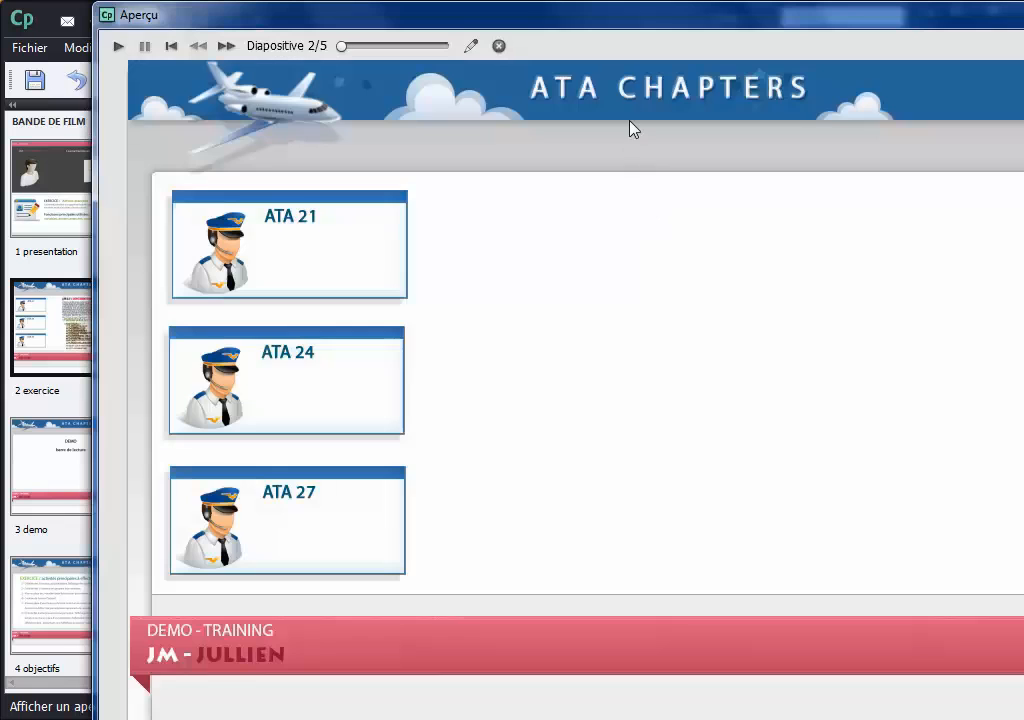
{"action": "left_click_drag", "start_coordinate": [627, 25], "coordinate": [544, 64]}
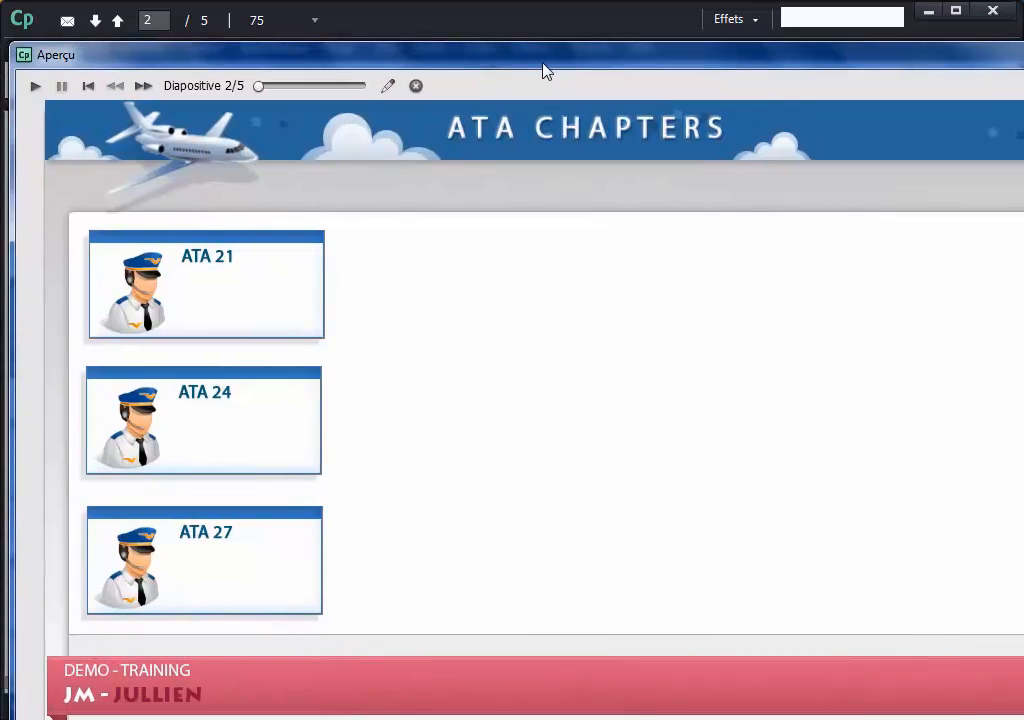
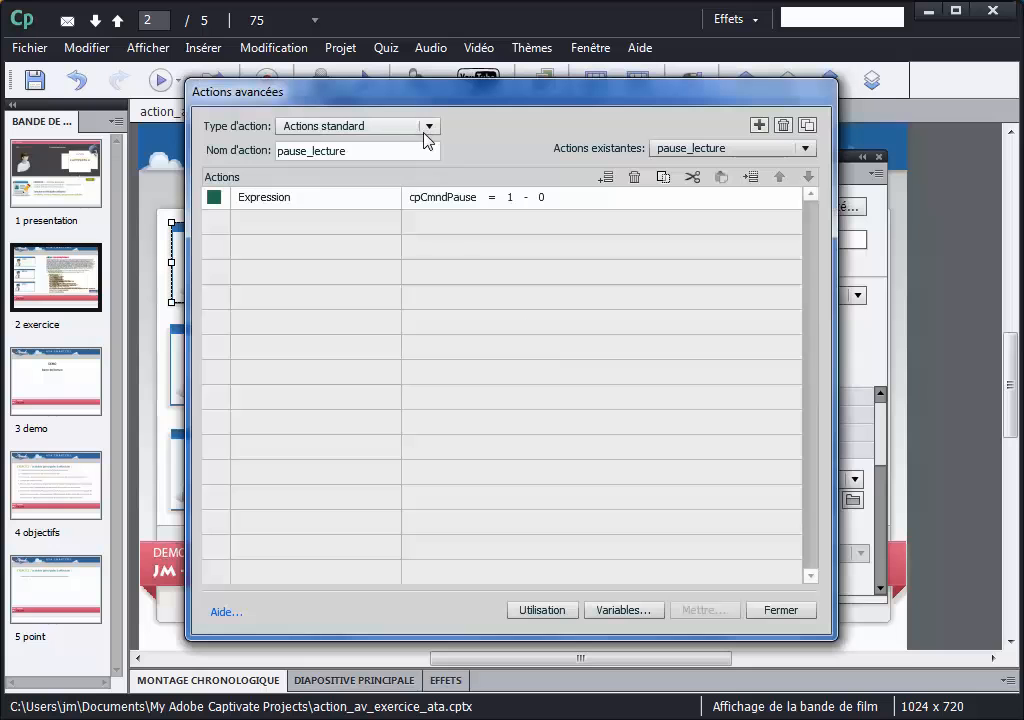
Start a conditional advanced action named affichage_contenu_ata21
{"action": "left_click", "coordinate": [428, 127]}
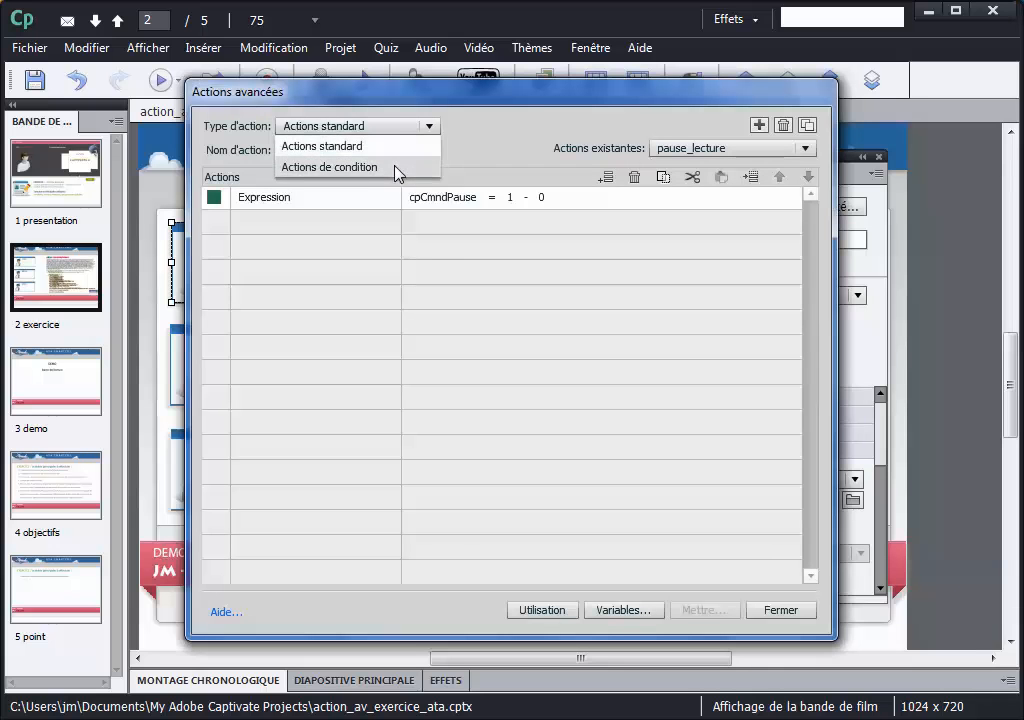
{"action": "left_click", "coordinate": [396, 170]}
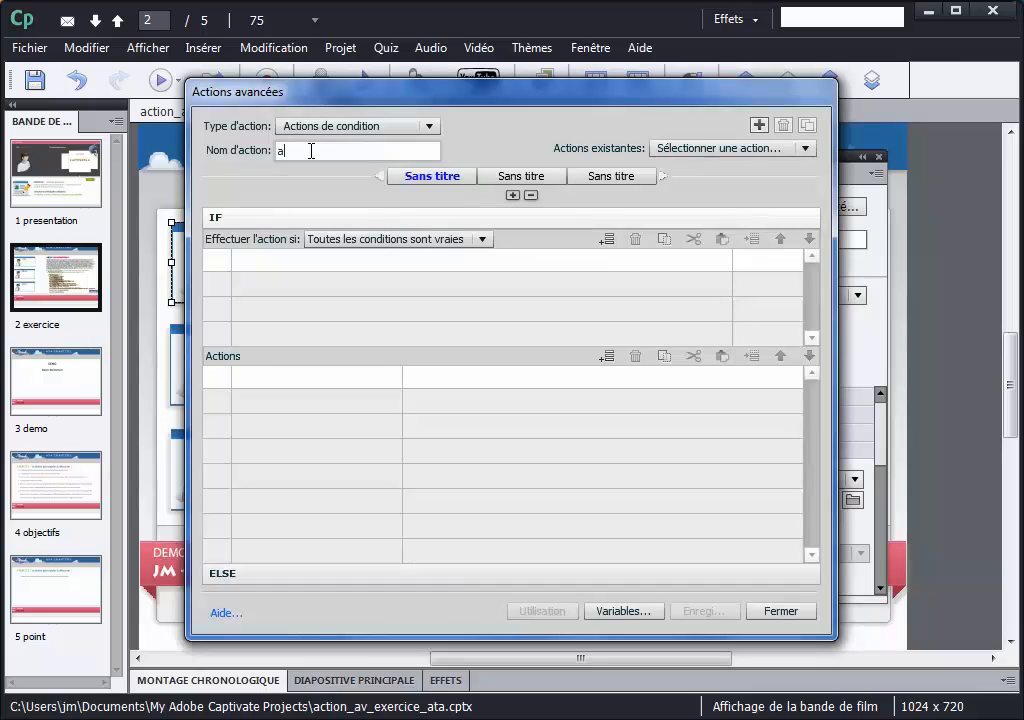
{"action": "type", "text": "ffichage_contenu_ata21"}
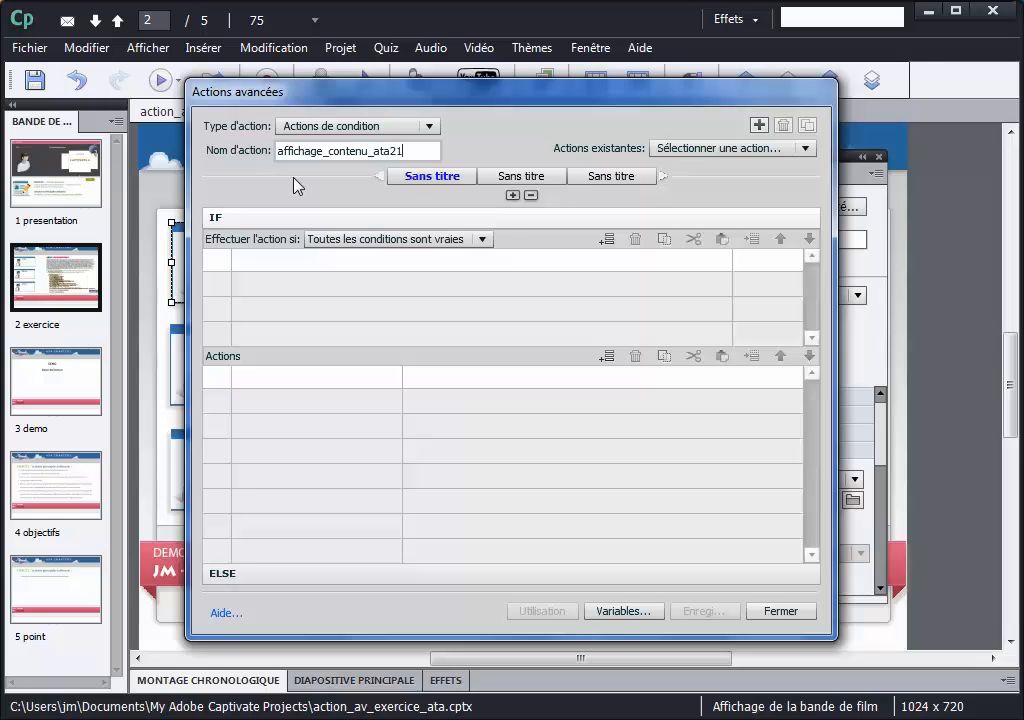
Add a first IF condition to affichage_contenu_ata21 that tests the variable var_contenu_ata24
{"action": "left_click_drag", "start_coordinate": [300, 100], "coordinate": [475, 102]}
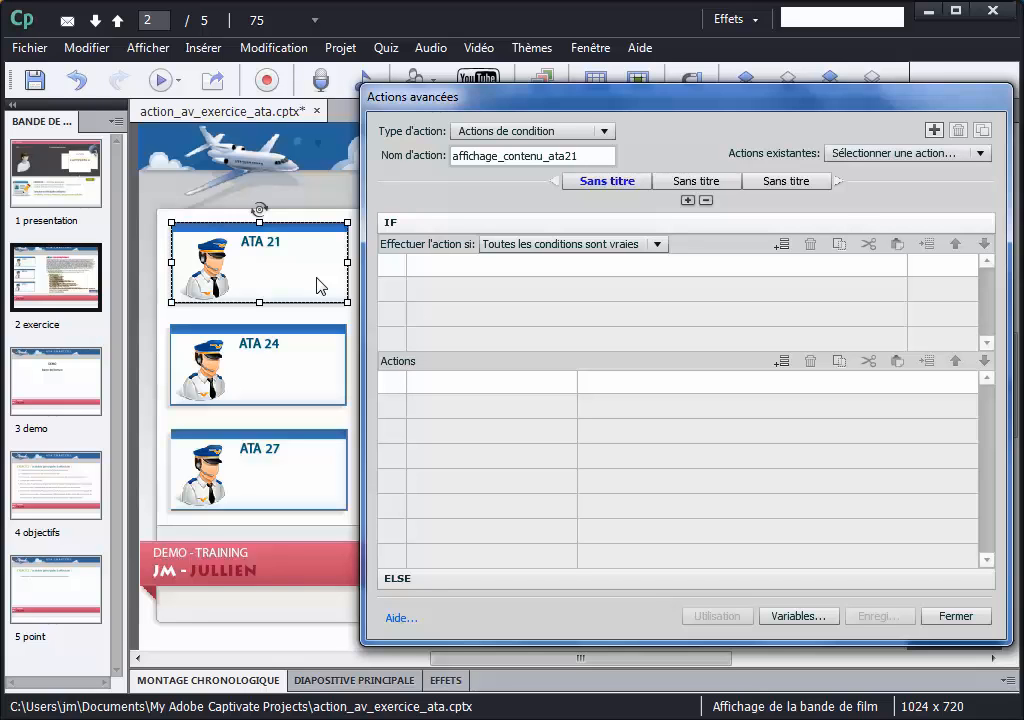
{"action": "left_click", "coordinate": [432, 268]}
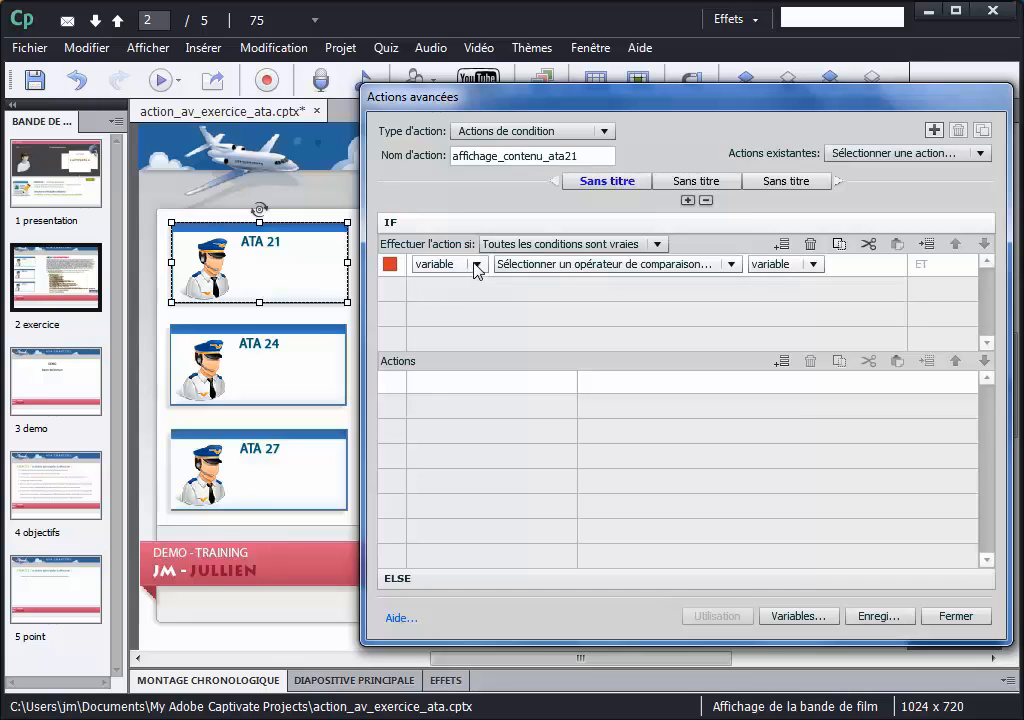
{"action": "left_click", "coordinate": [476, 265]}
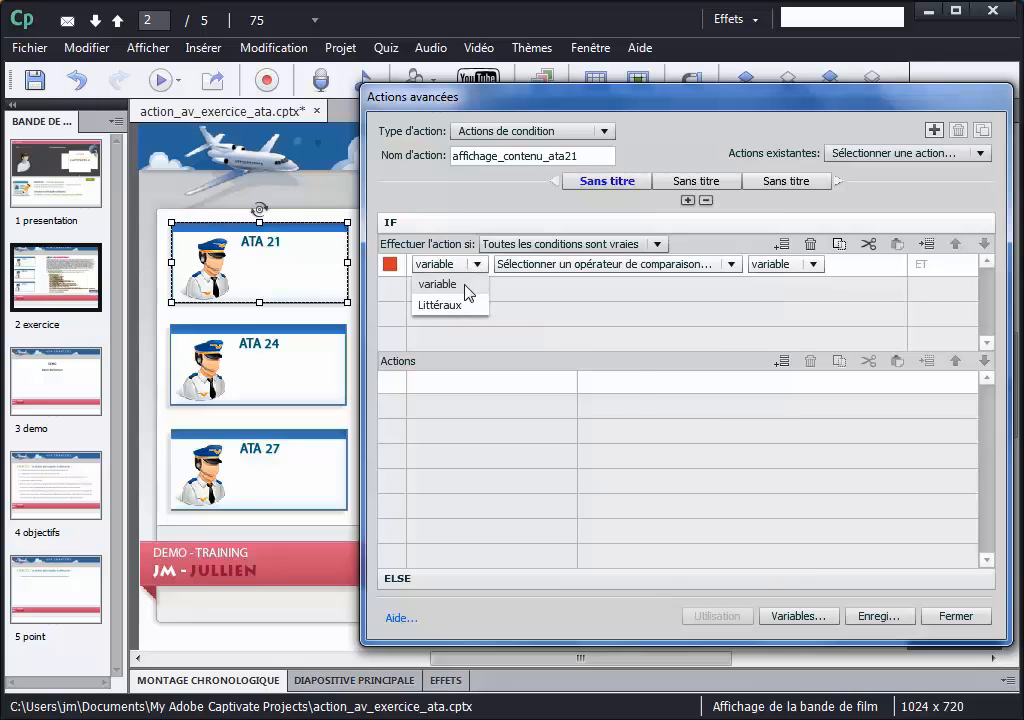
{"action": "left_click", "coordinate": [474, 285]}
{"action": "left_click", "coordinate": [492, 268]}
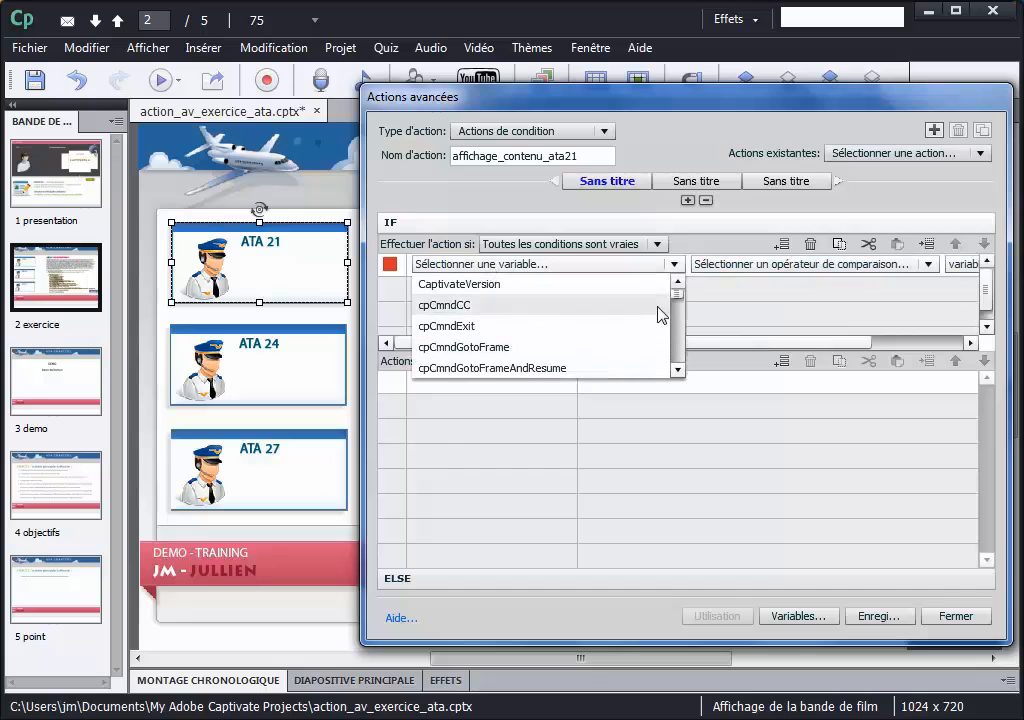
{"action": "left_click_drag", "start_coordinate": [678, 300], "coordinate": [673, 372]}
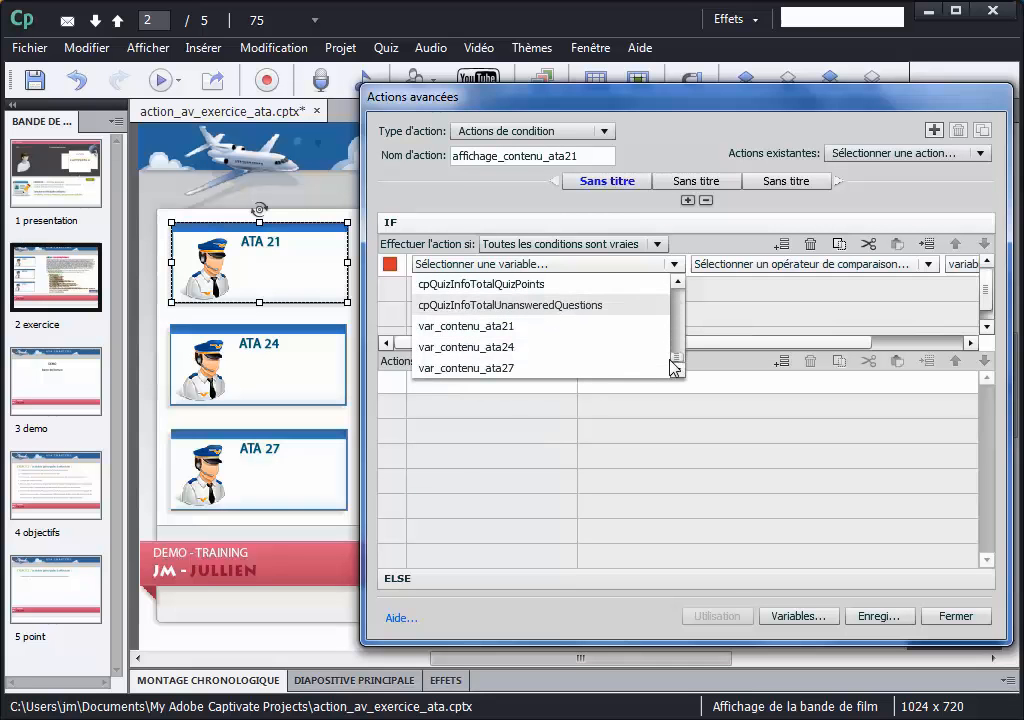
{"action": "left_click", "coordinate": [534, 350]}
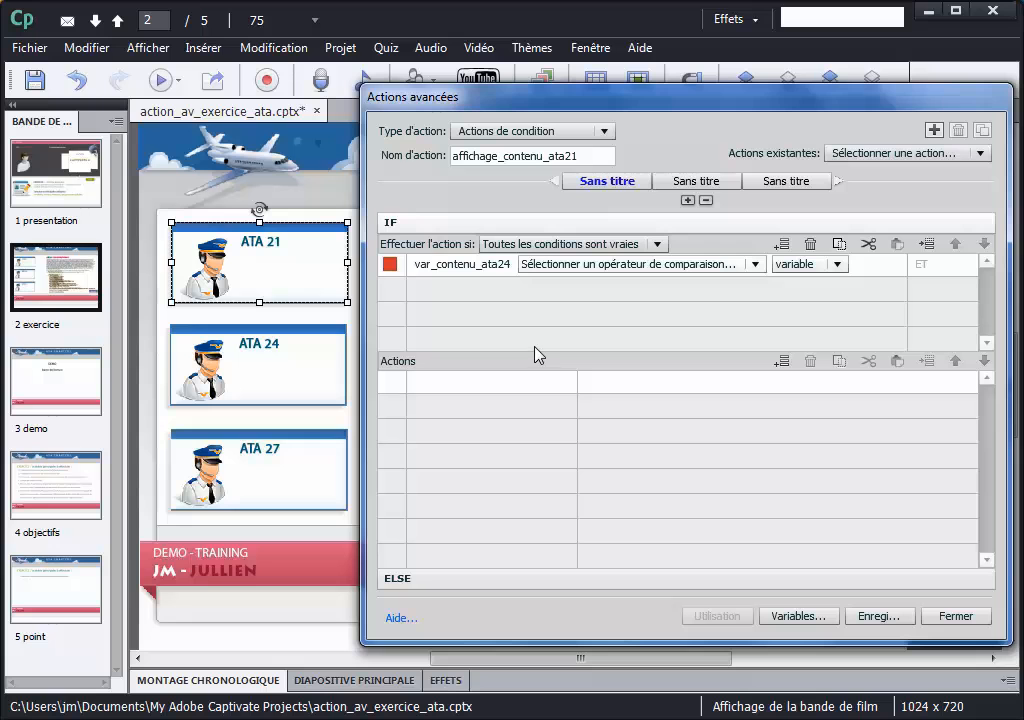
Complete the var_contenu_ata24 condition with the operator "supérieur ou égal à" and the literal value 1
{"action": "left_click", "coordinate": [585, 266]}
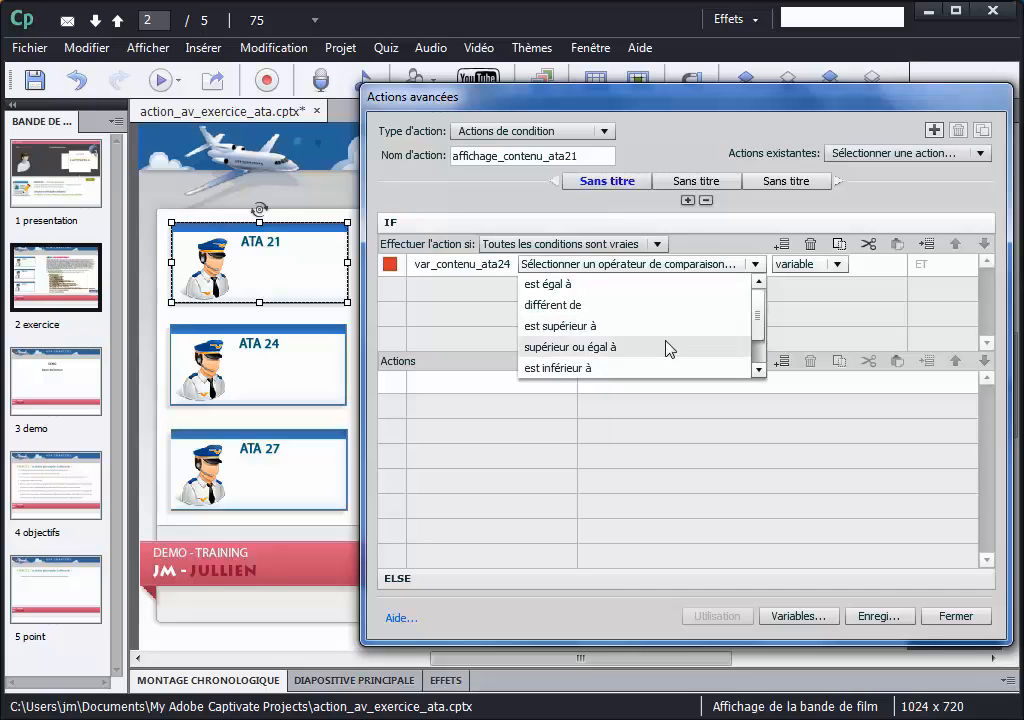
{"action": "left_click", "coordinate": [617, 347]}
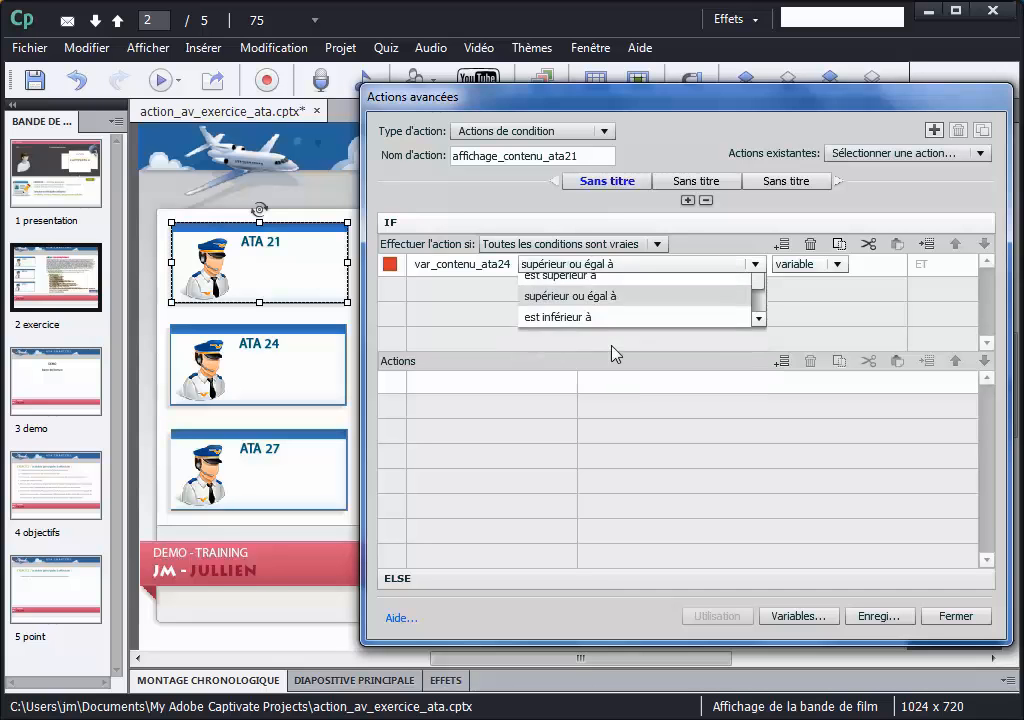
{"action": "left_click", "coordinate": [660, 265]}
{"action": "left_click", "coordinate": [654, 306]}
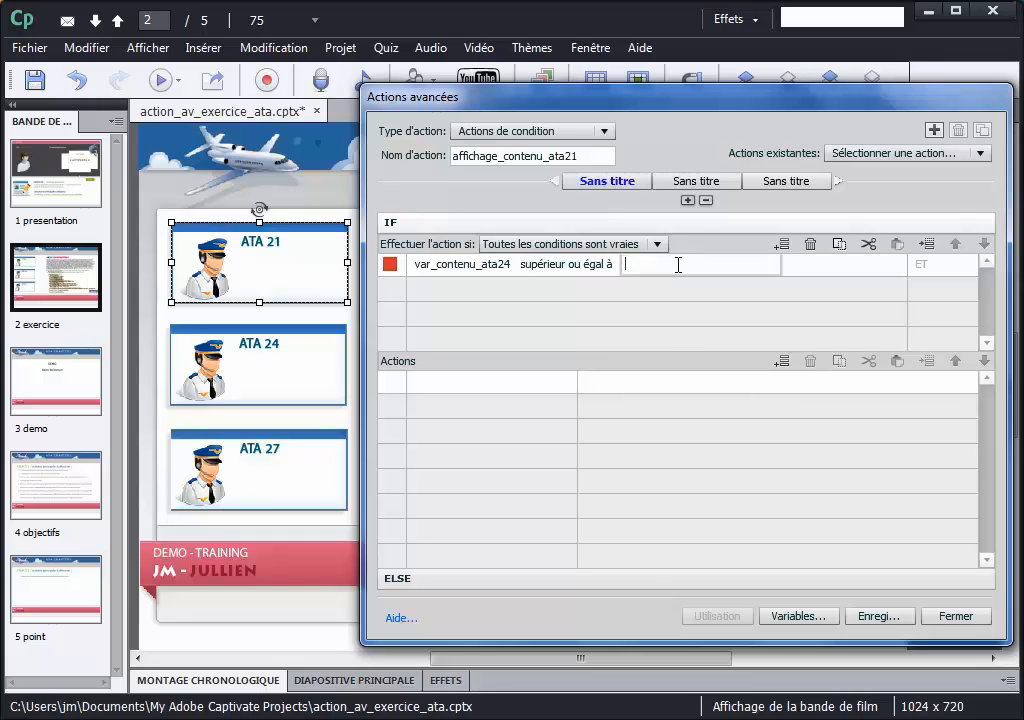
{"action": "type", "text": "1"}
{"action": "left_click", "coordinate": [805, 271]}
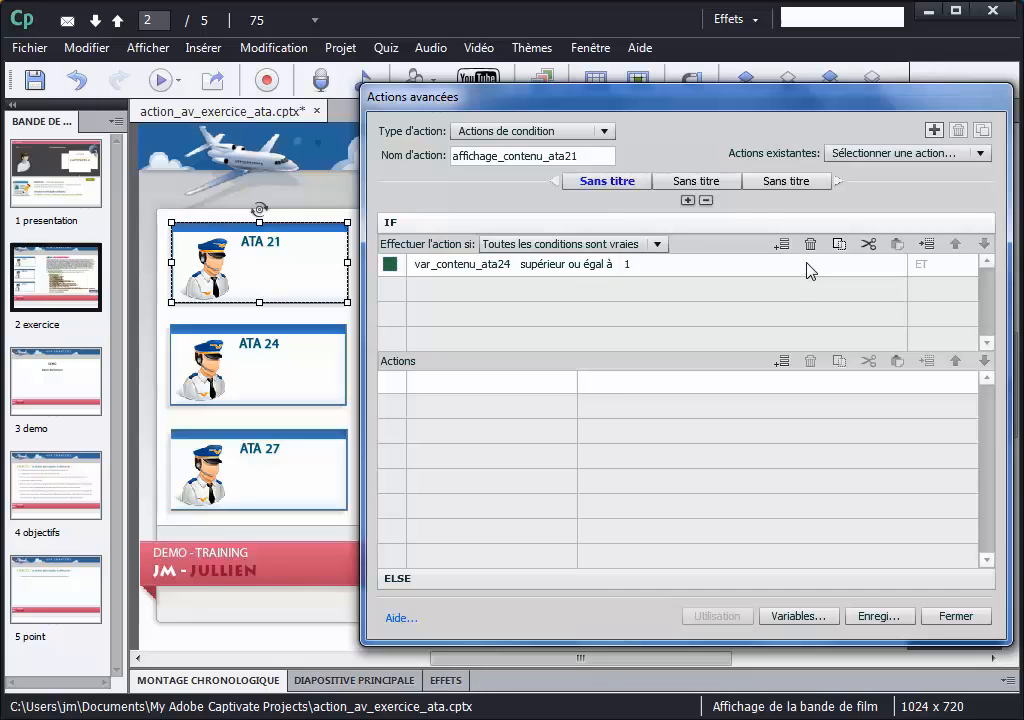
Add a second IF condition requiring var_contenu_ata27 to be "supérieur ou égal à" the literal value 1
{"action": "left_click", "coordinate": [470, 291]}
{"action": "left_click", "coordinate": [475, 290]}
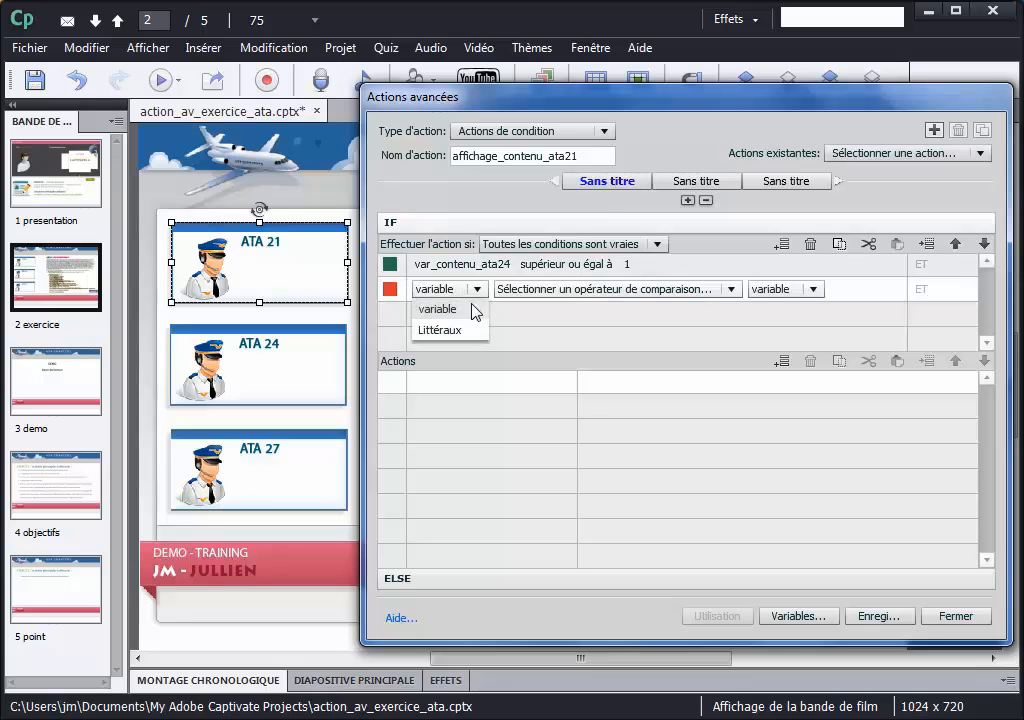
{"action": "left_click", "coordinate": [470, 311]}
{"action": "left_click", "coordinate": [473, 292]}
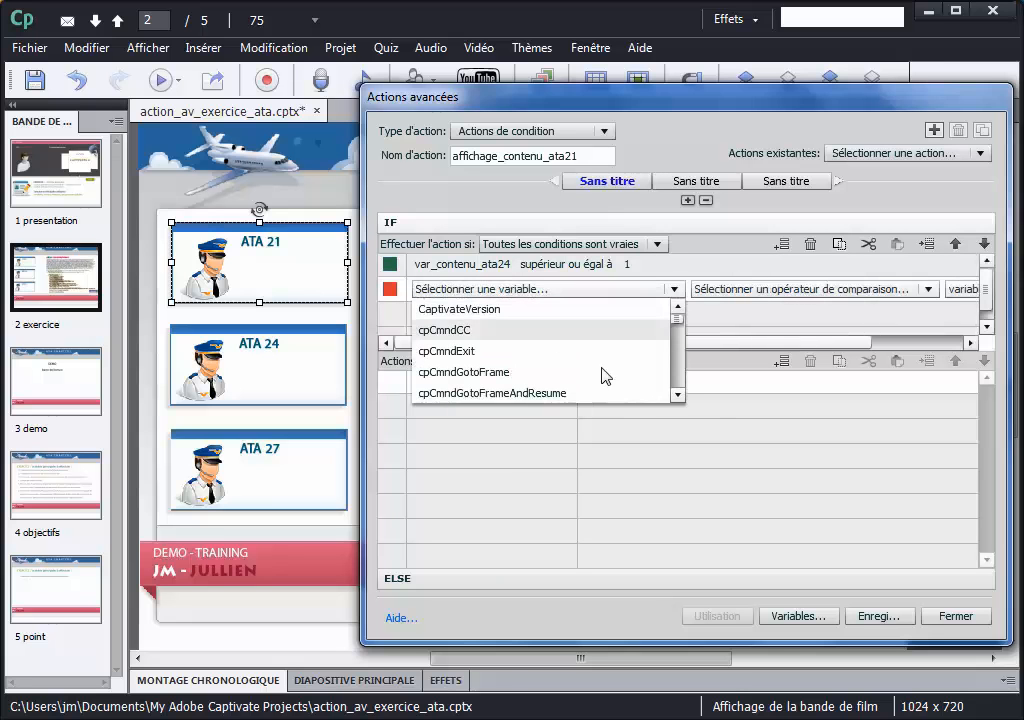
{"action": "left_click_drag", "start_coordinate": [678, 318], "coordinate": [679, 393]}
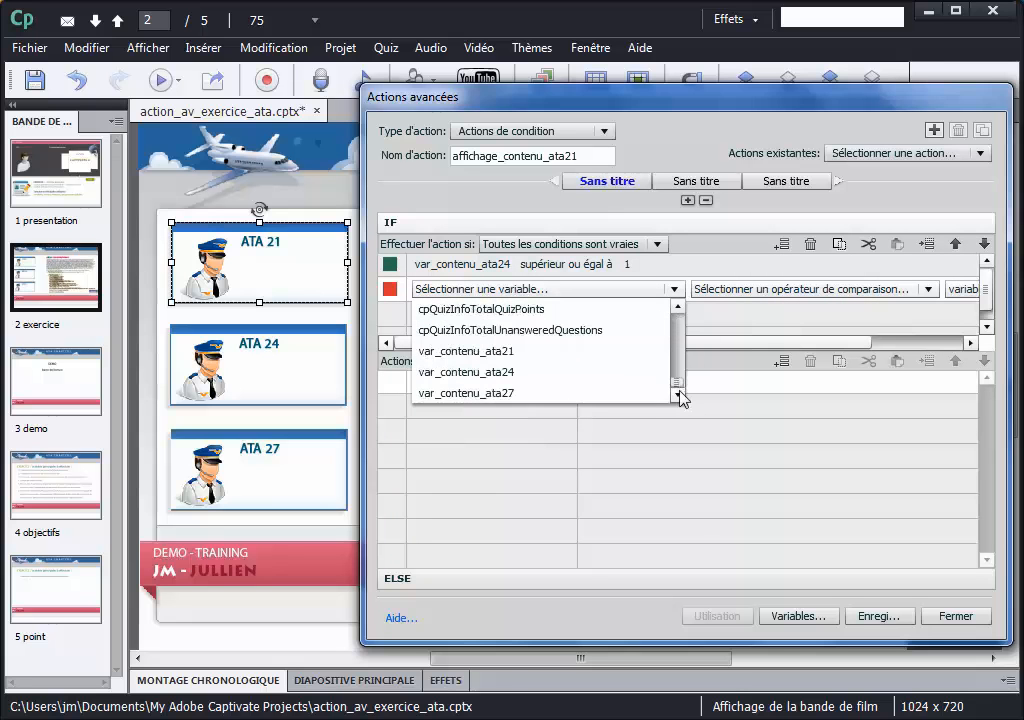
{"action": "left_click", "coordinate": [562, 395]}
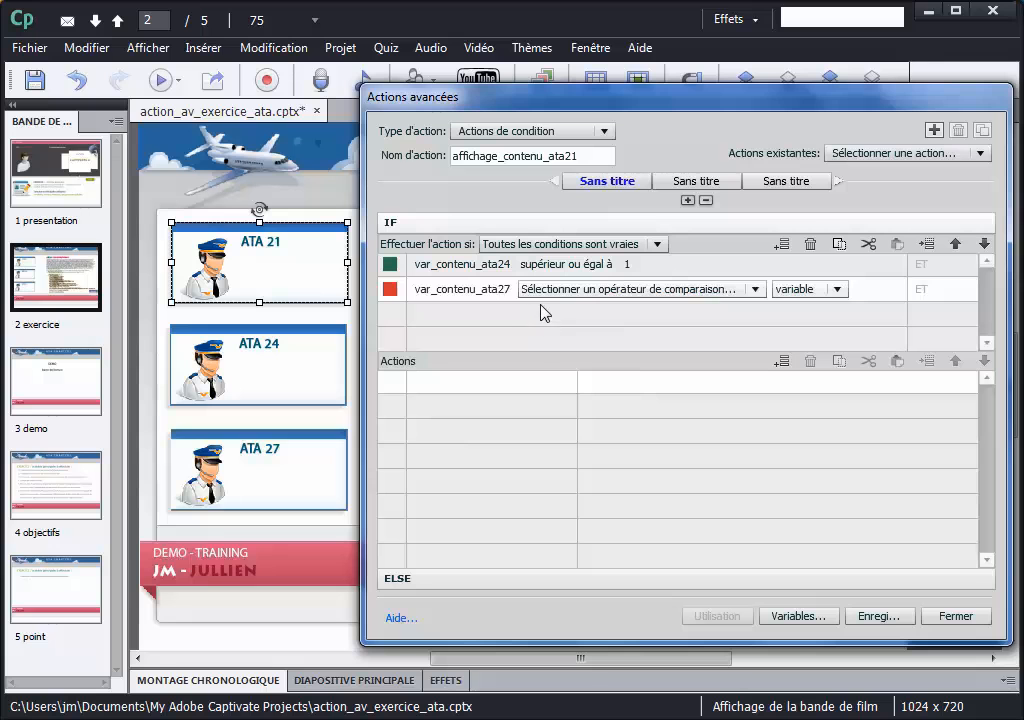
{"action": "left_click", "coordinate": [620, 289]}
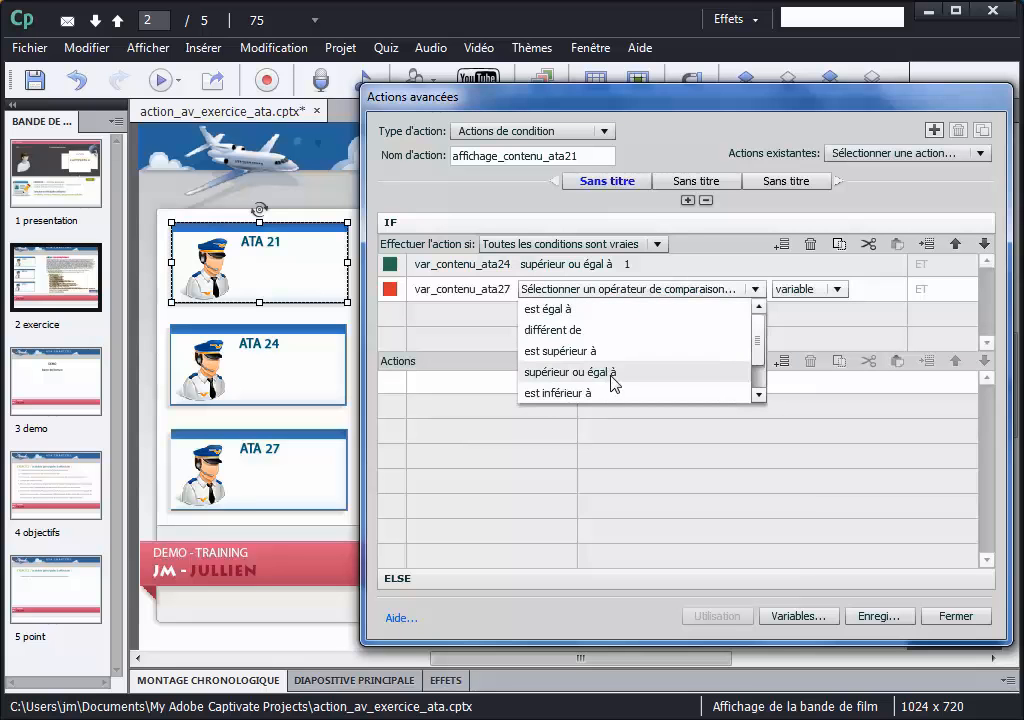
{"action": "left_click", "coordinate": [612, 375]}
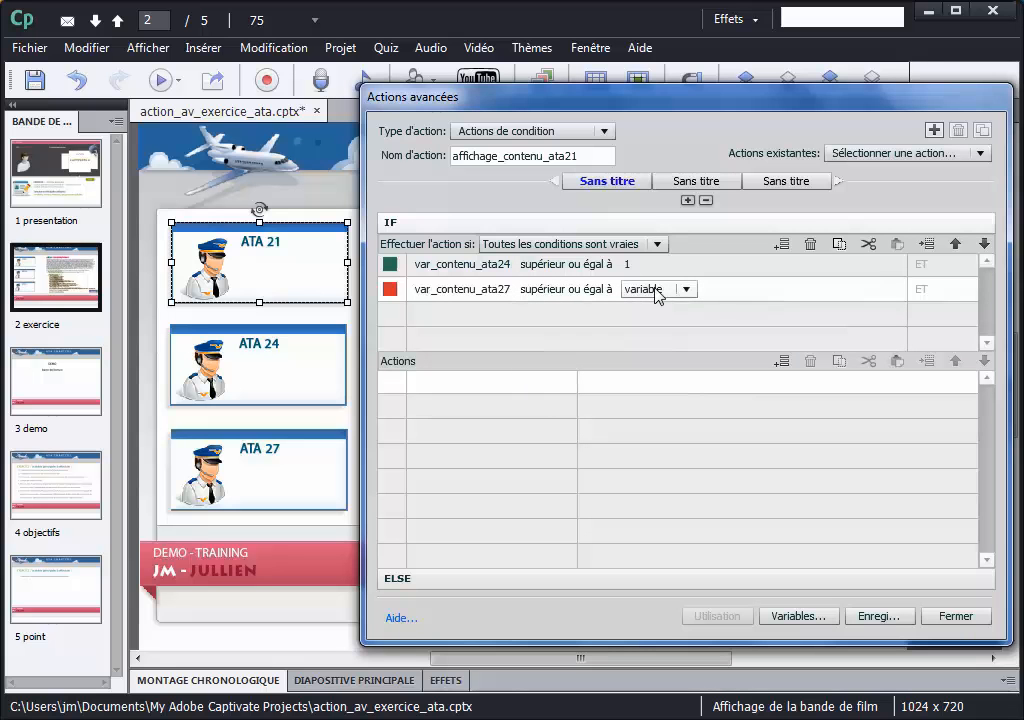
{"action": "left_click", "coordinate": [657, 290]}
{"action": "left_click", "coordinate": [667, 331]}
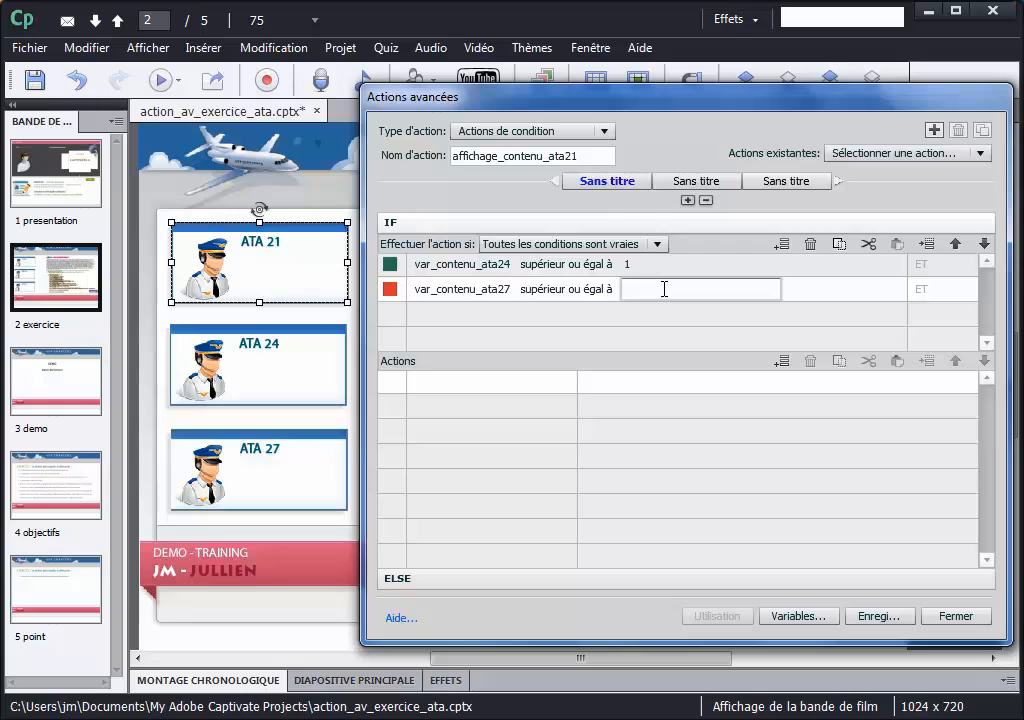
{"action": "type", "text": "1"}
{"action": "left_click", "coordinate": [807, 300]}
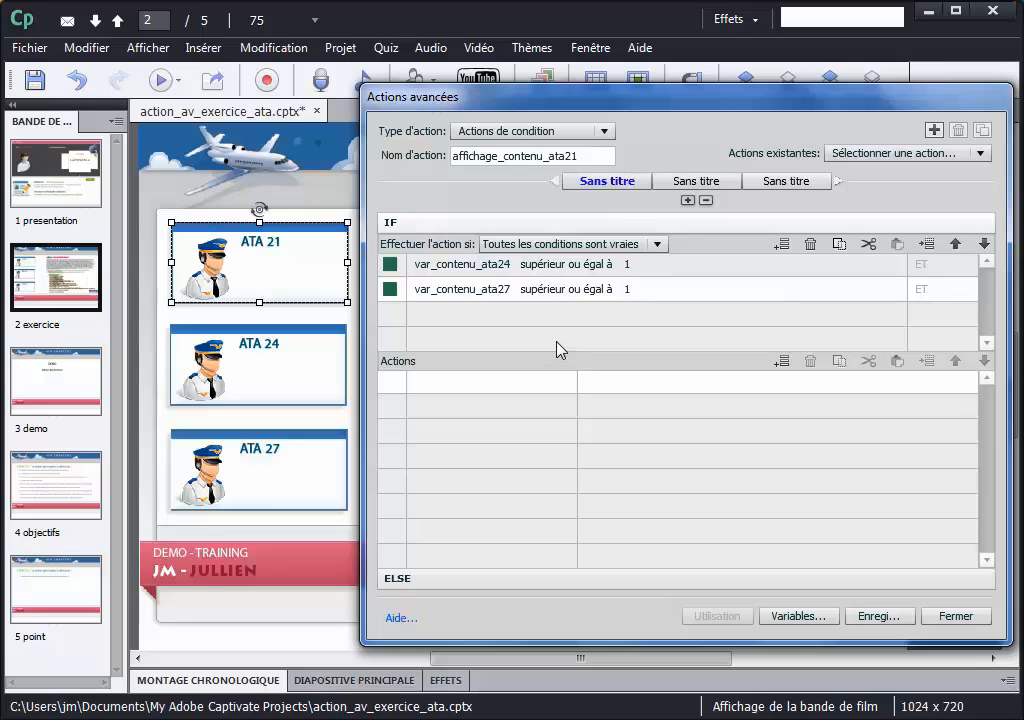
Add an Afficher action for Button_suivant to the IF branch of affichage_contenu_ata21
{"action": "double_click", "coordinate": [460, 384]}
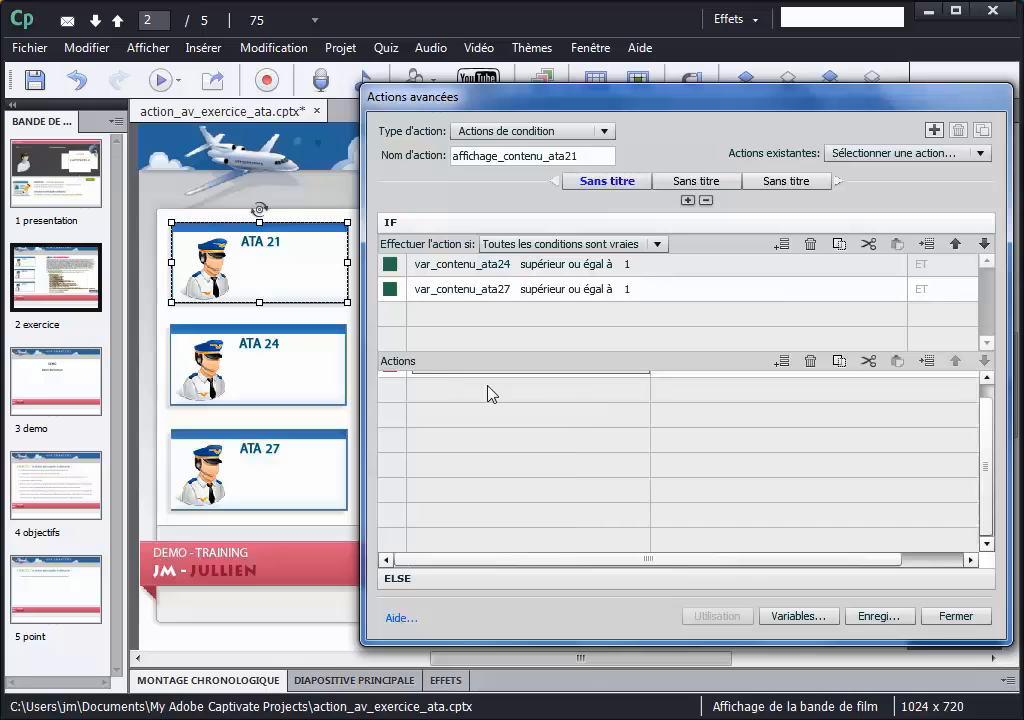
{"action": "left_click_drag", "start_coordinate": [987, 427], "coordinate": [987, 407]}
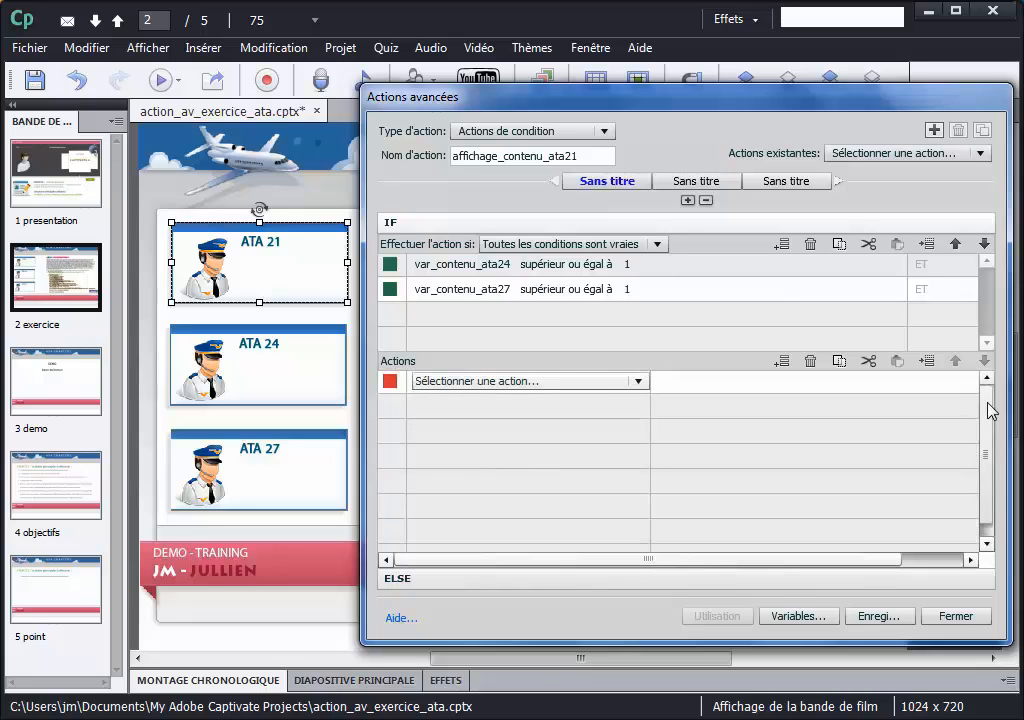
{"action": "left_click", "coordinate": [600, 382]}
{"action": "left_click_drag", "start_coordinate": [645, 418], "coordinate": [656, 454]}
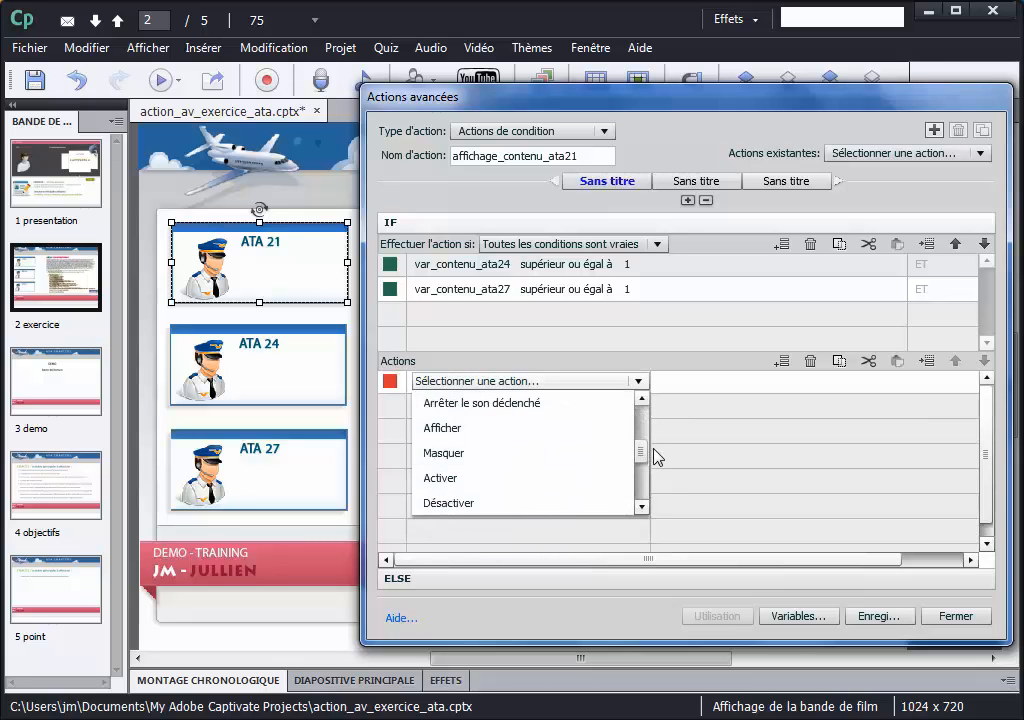
{"action": "left_click", "coordinate": [544, 441]}
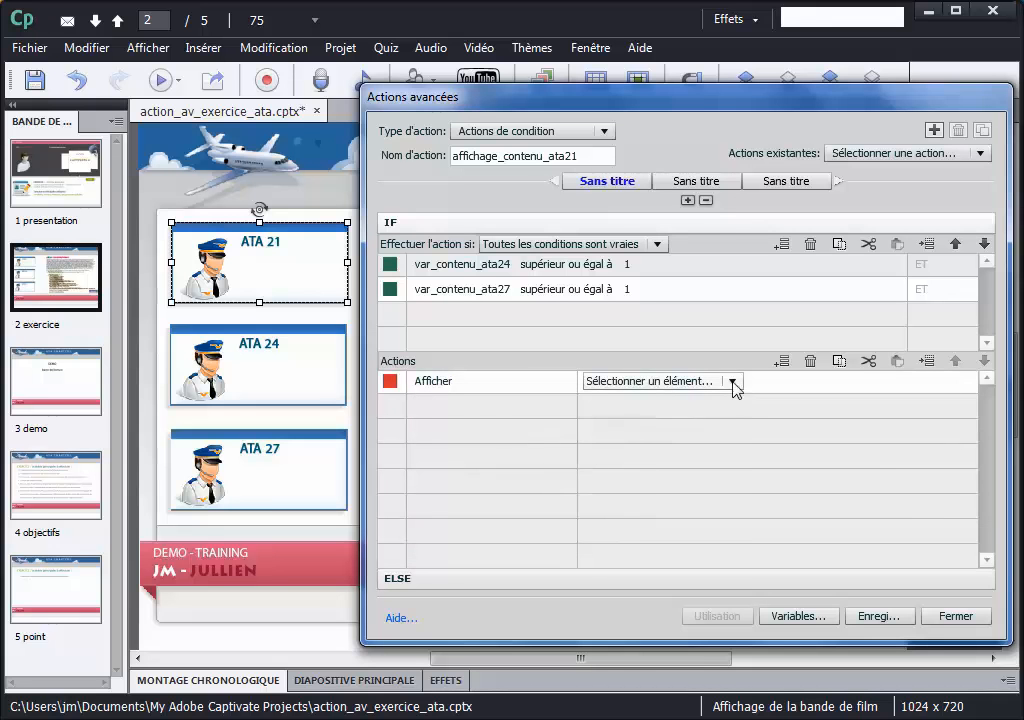
{"action": "left_click", "coordinate": [732, 382]}
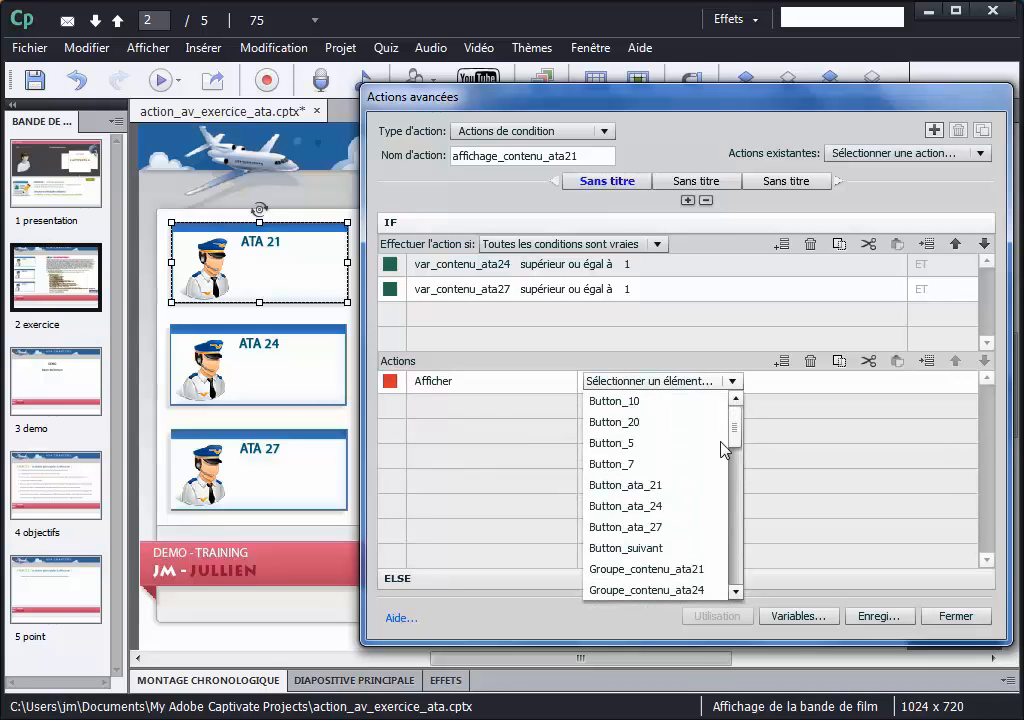
{"action": "left_click", "coordinate": [655, 550]}
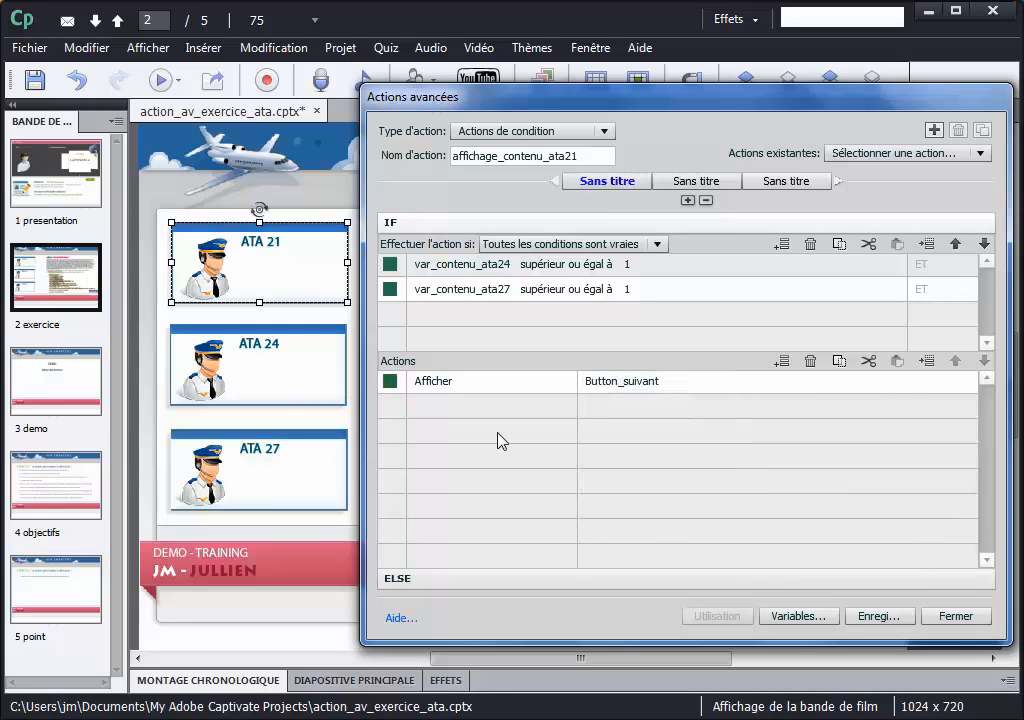
Add a second Afficher action to the IF branch that shows Groupe_contenu_ata21
{"action": "left_click", "coordinate": [457, 409]}
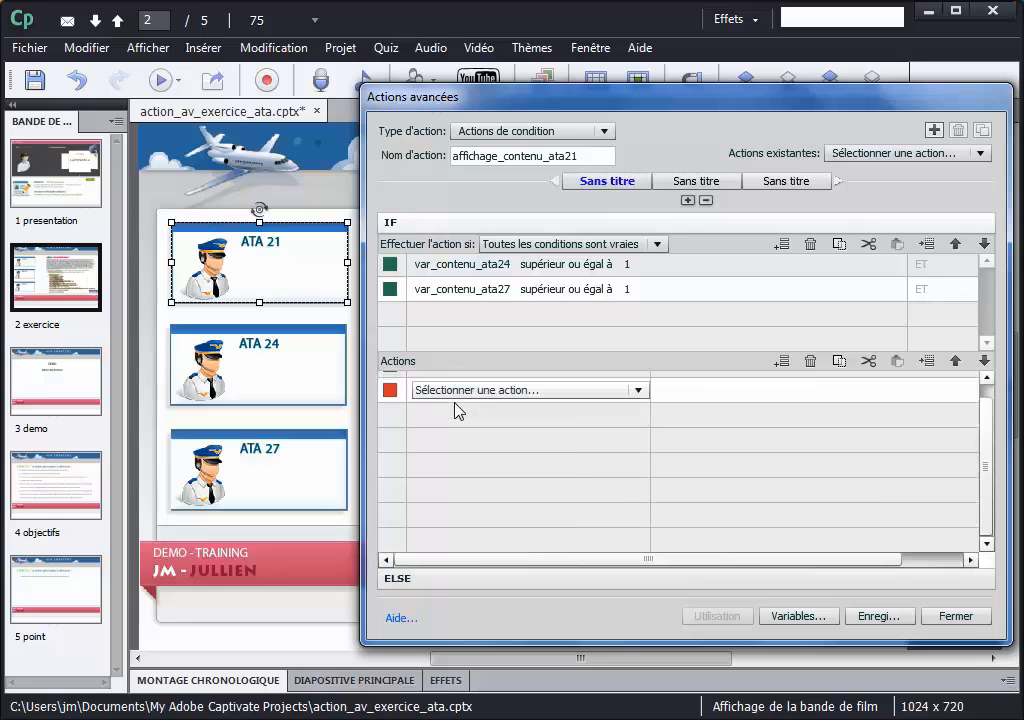
{"action": "left_click", "coordinate": [458, 394]}
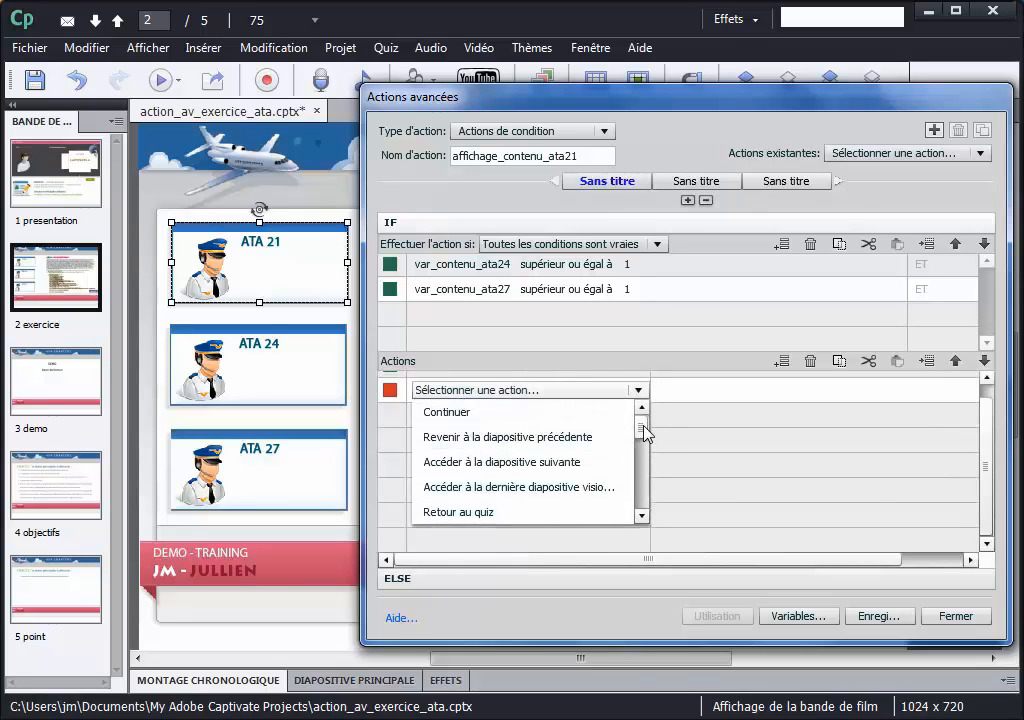
{"action": "left_click_drag", "start_coordinate": [643, 432], "coordinate": [645, 473]}
{"action": "scroll", "coordinate": [641, 476], "scroll_direction": "down", "scroll_amount": 1}
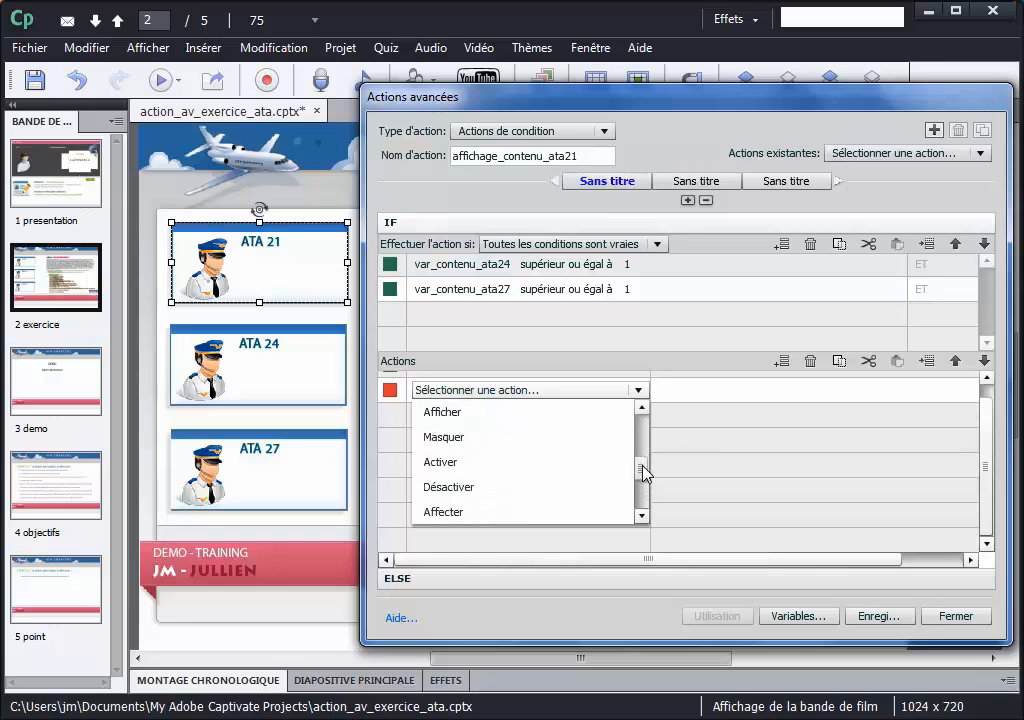
{"action": "left_click", "coordinate": [543, 415]}
{"action": "left_click", "coordinate": [607, 410]}
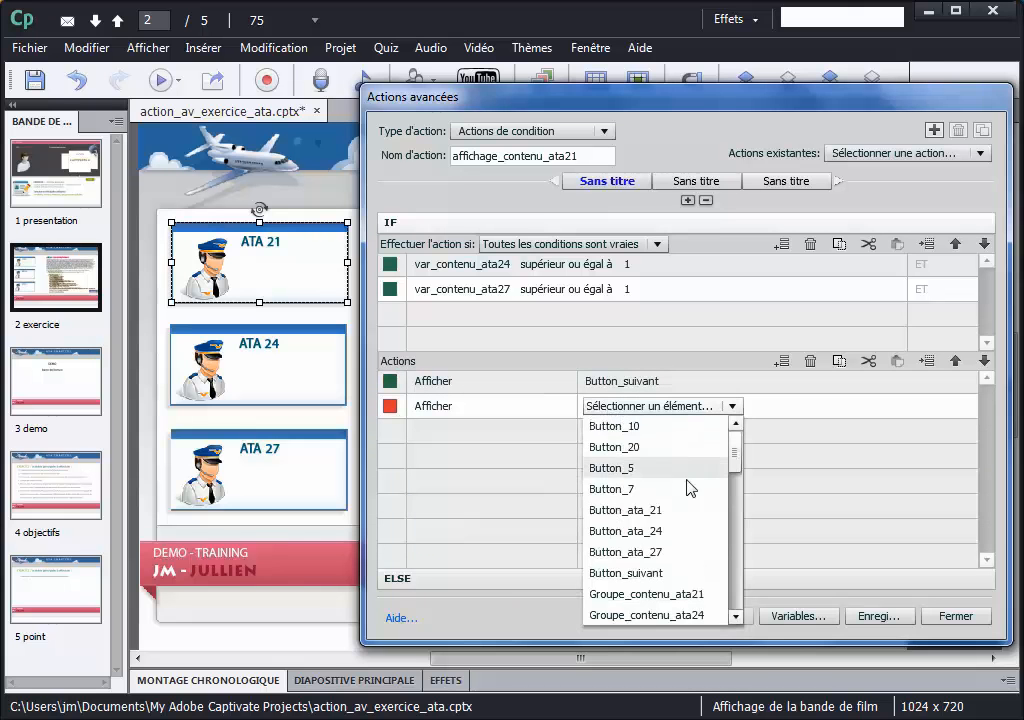
{"action": "scroll", "coordinate": [724, 488], "scroll_direction": "down", "scroll_amount": 2}
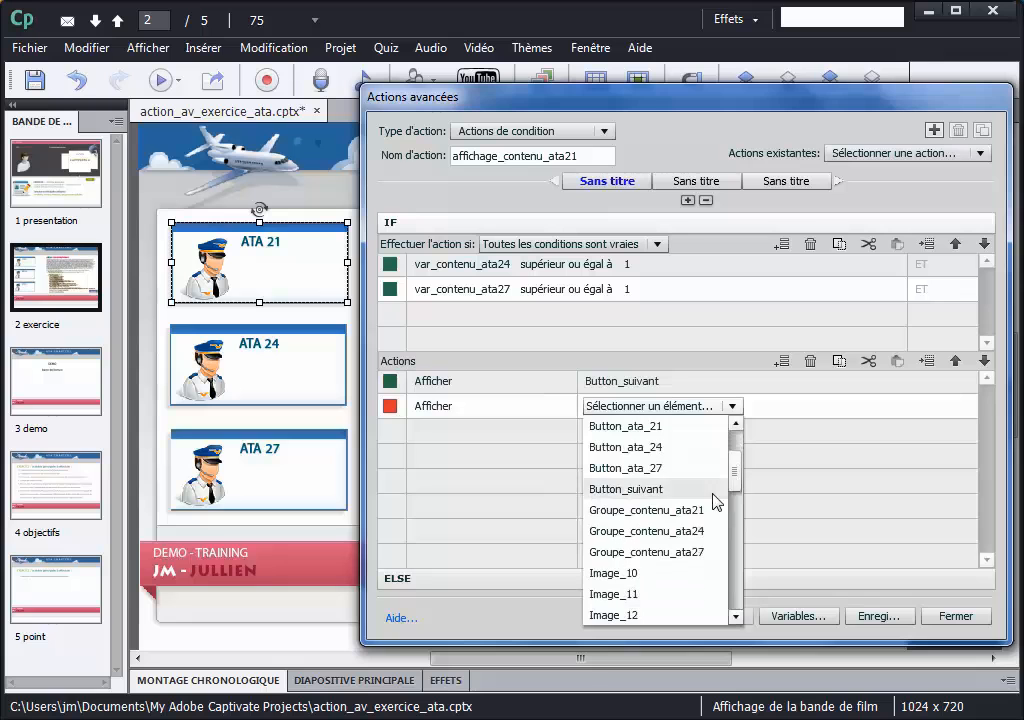
{"action": "left_click", "coordinate": [707, 510]}
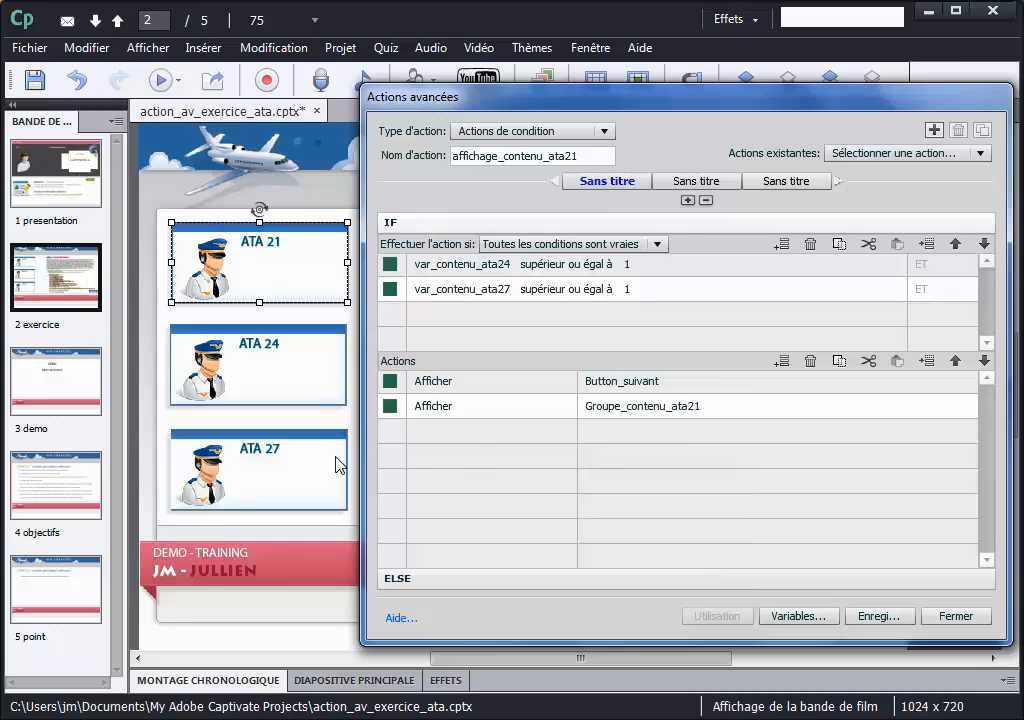
Add a Masquer action to the IF branch that hides Groupe_contenu_ata24
{"action": "left_click", "coordinate": [441, 439]}
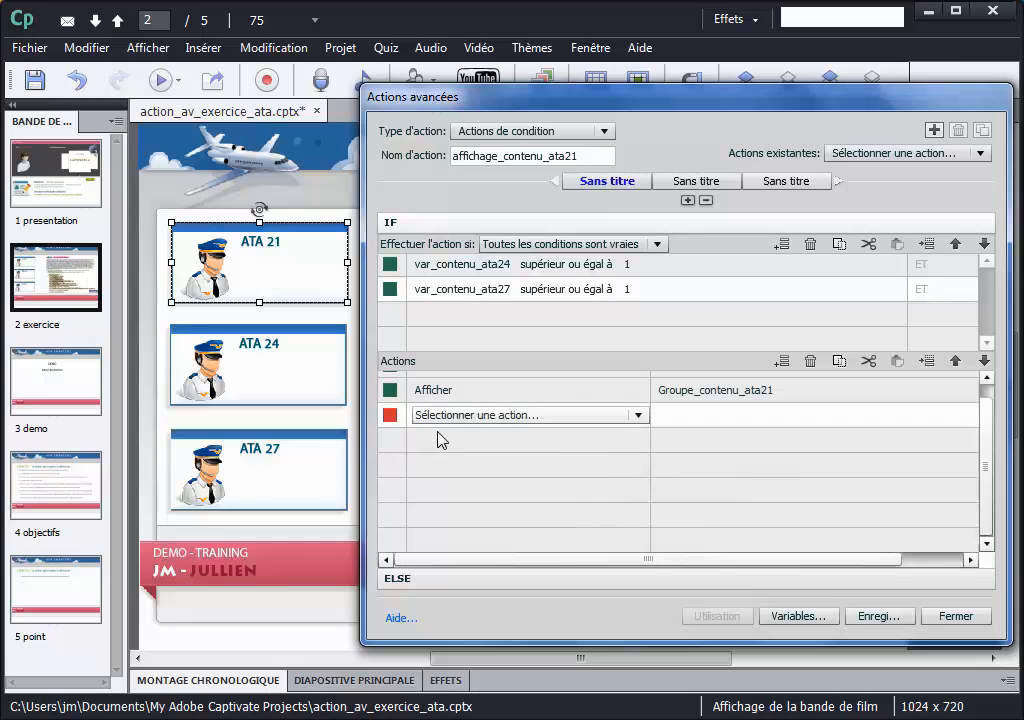
{"action": "left_click", "coordinate": [485, 415]}
{"action": "left_click_drag", "start_coordinate": [642, 462], "coordinate": [645, 487]}
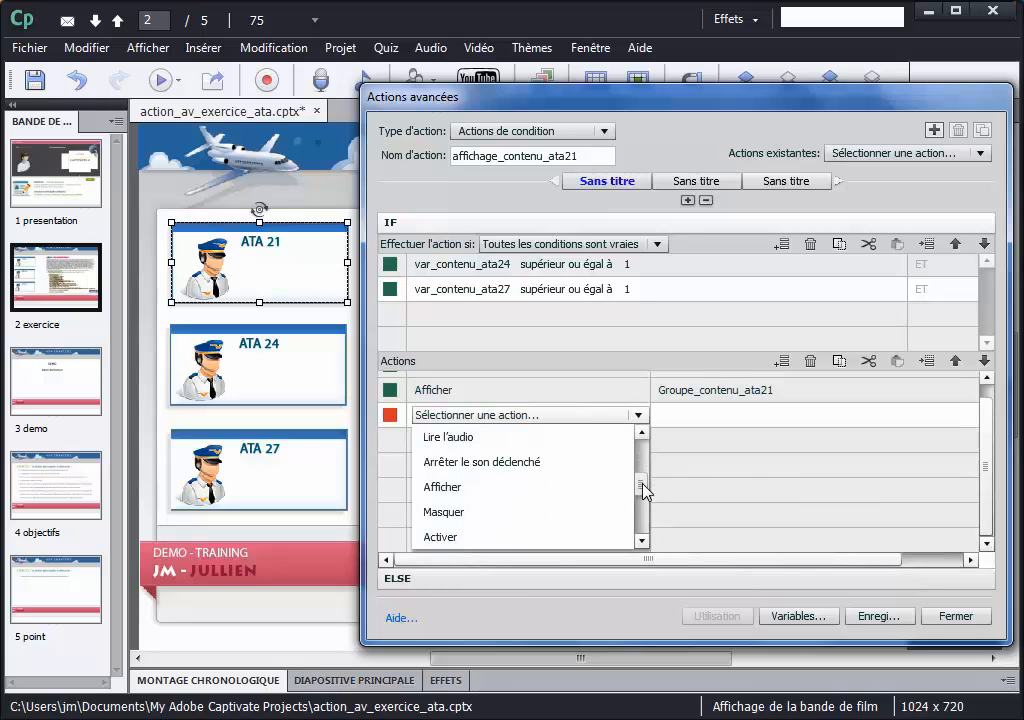
{"action": "left_click", "coordinate": [555, 521]}
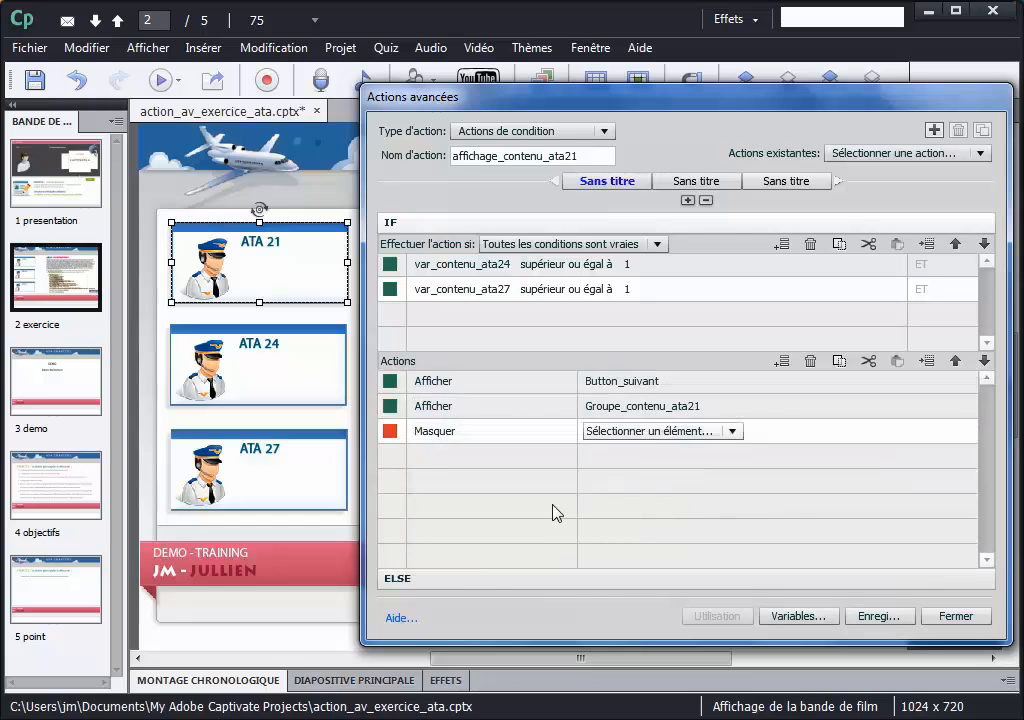
{"action": "left_click", "coordinate": [632, 436]}
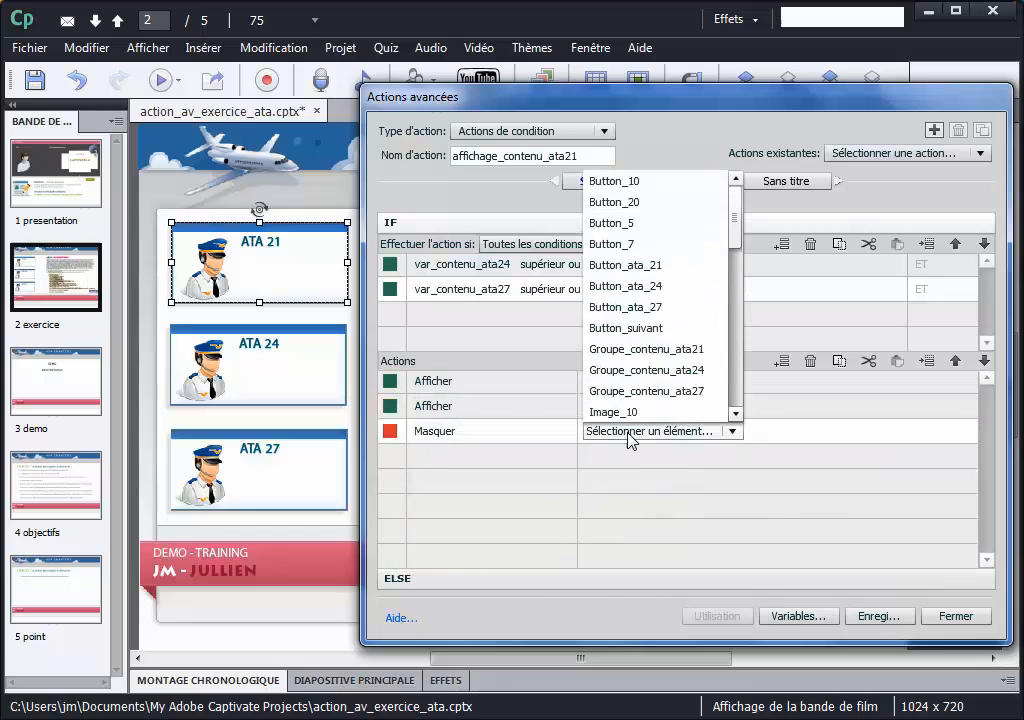
{"action": "left_click", "coordinate": [684, 372]}
Add another Masquer action to the IF branch that hides Groupe_contenu_ata27
{"action": "left_click", "coordinate": [470, 462]}
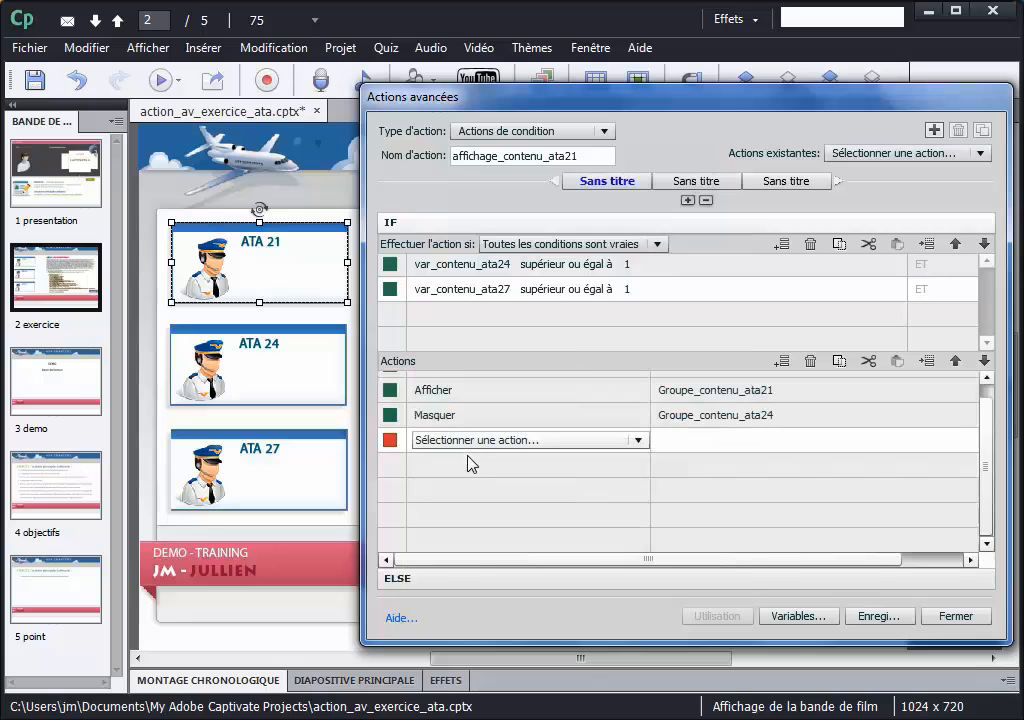
{"action": "left_click", "coordinate": [472, 440]}
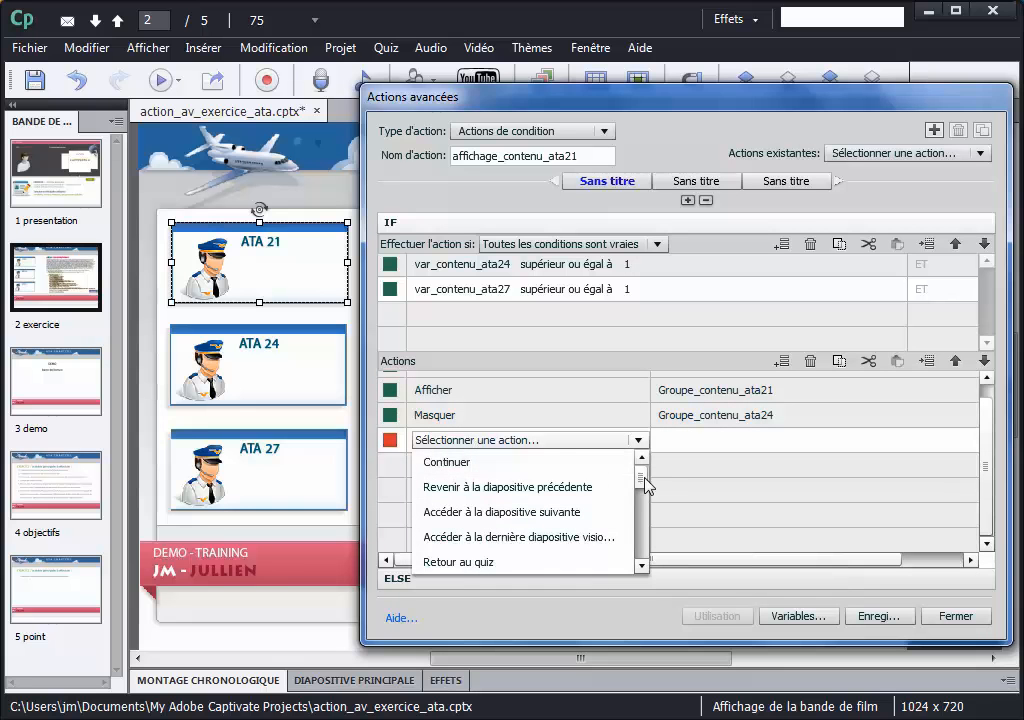
{"action": "scroll", "coordinate": [645, 485], "scroll_direction": "down", "scroll_amount": 5}
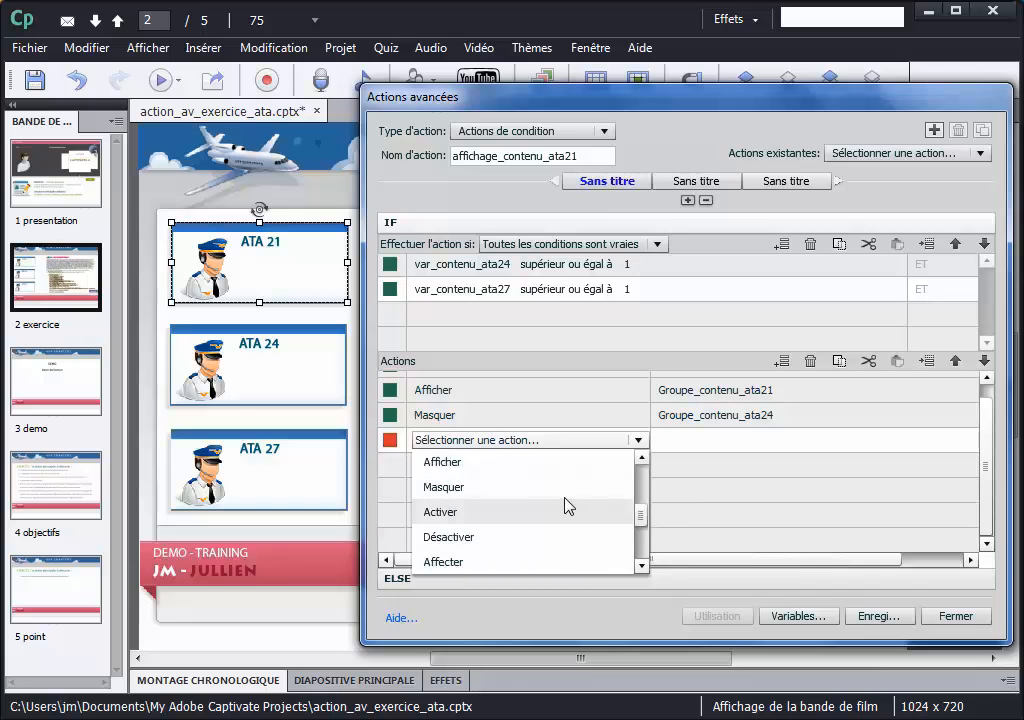
{"action": "left_click", "coordinate": [560, 489]}
{"action": "left_click", "coordinate": [697, 459]}
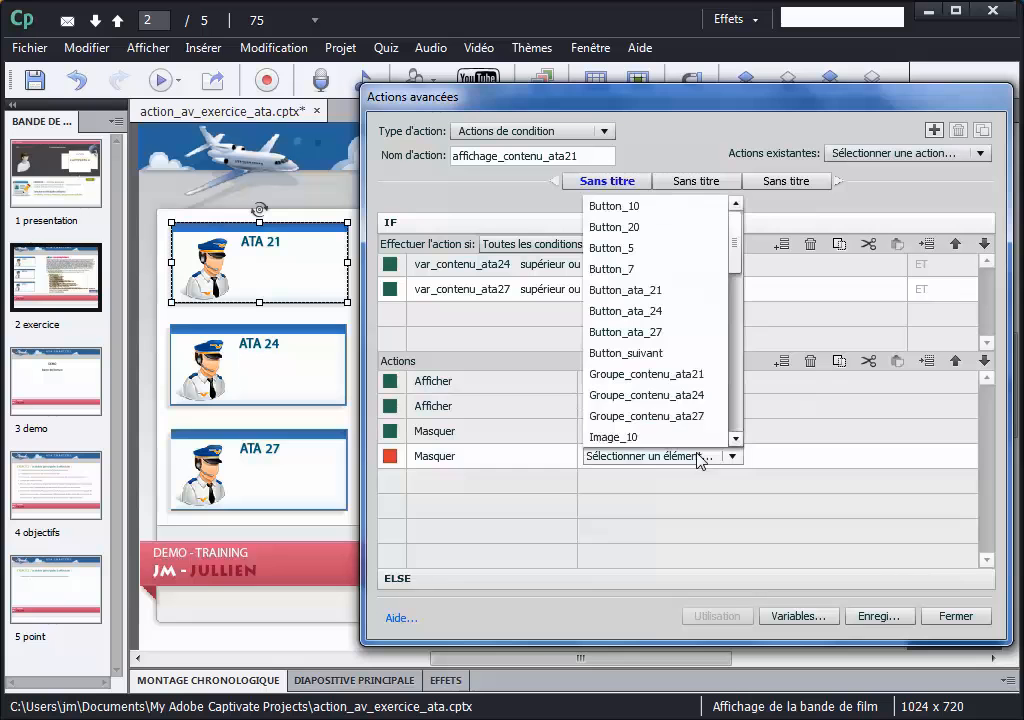
{"action": "left_click", "coordinate": [703, 418]}
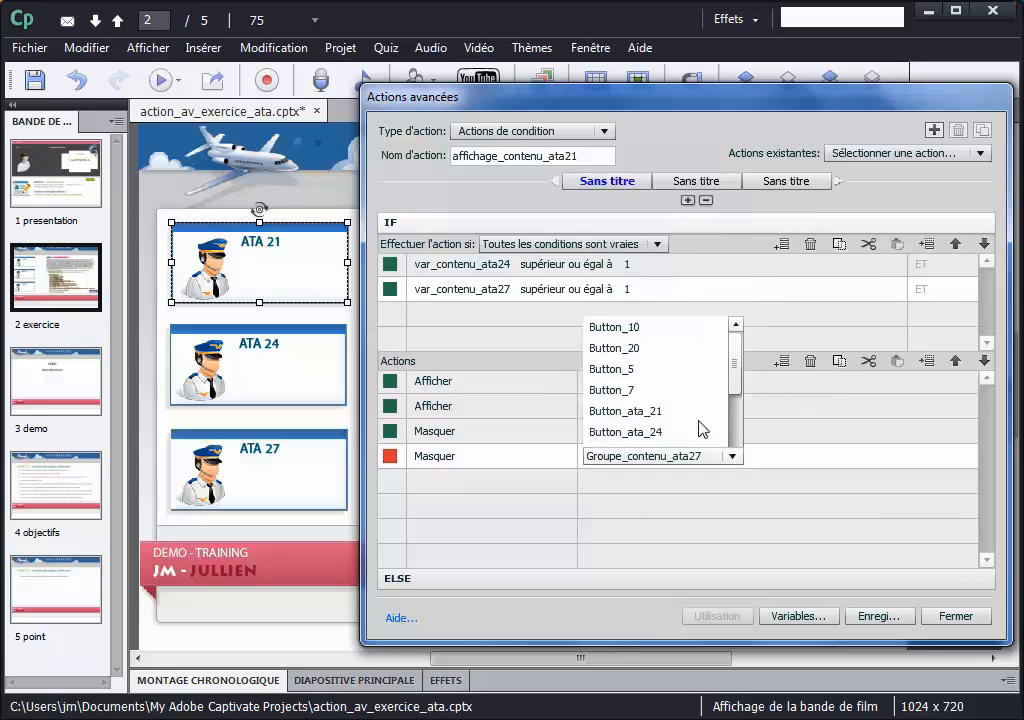
Add an Afficher action for Groupe_contenu_ata21 to the ELSE branch of affichage_contenu_ata21
{"action": "left_click_drag", "start_coordinate": [588, 100], "coordinate": [607, 102]}
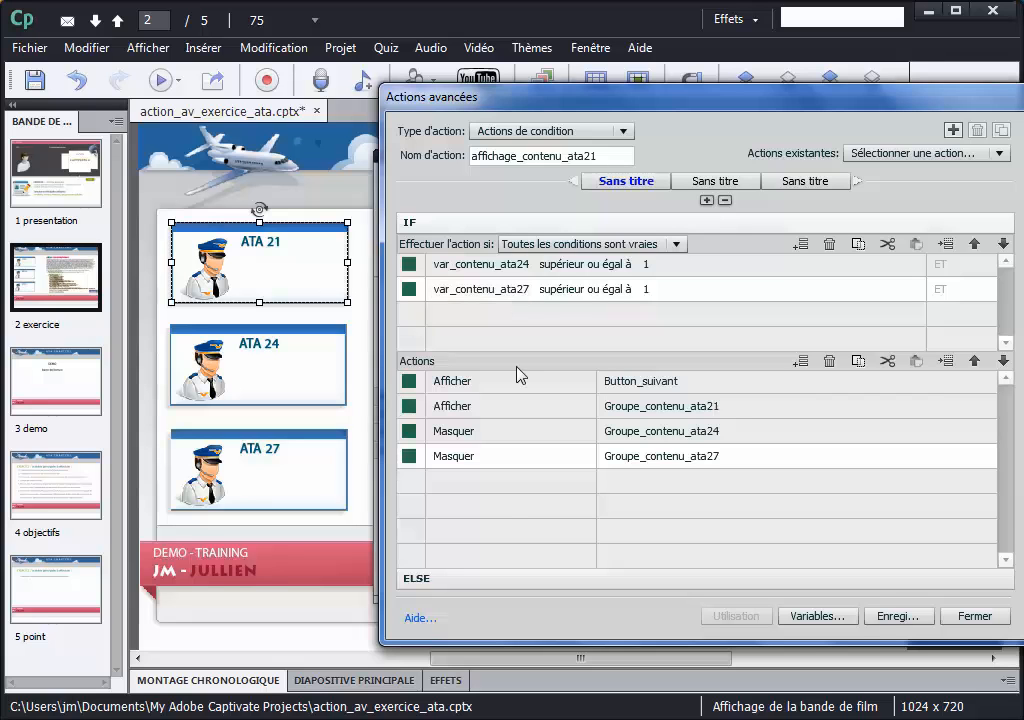
{"action": "left_click", "coordinate": [498, 580]}
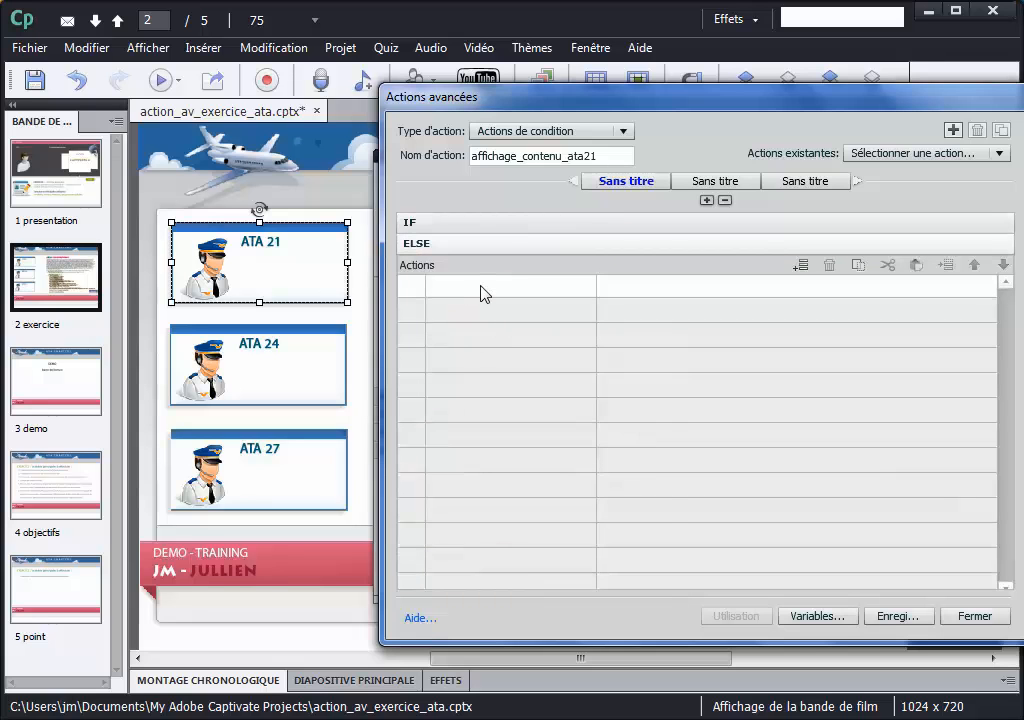
{"action": "double_click", "coordinate": [978, 323]}
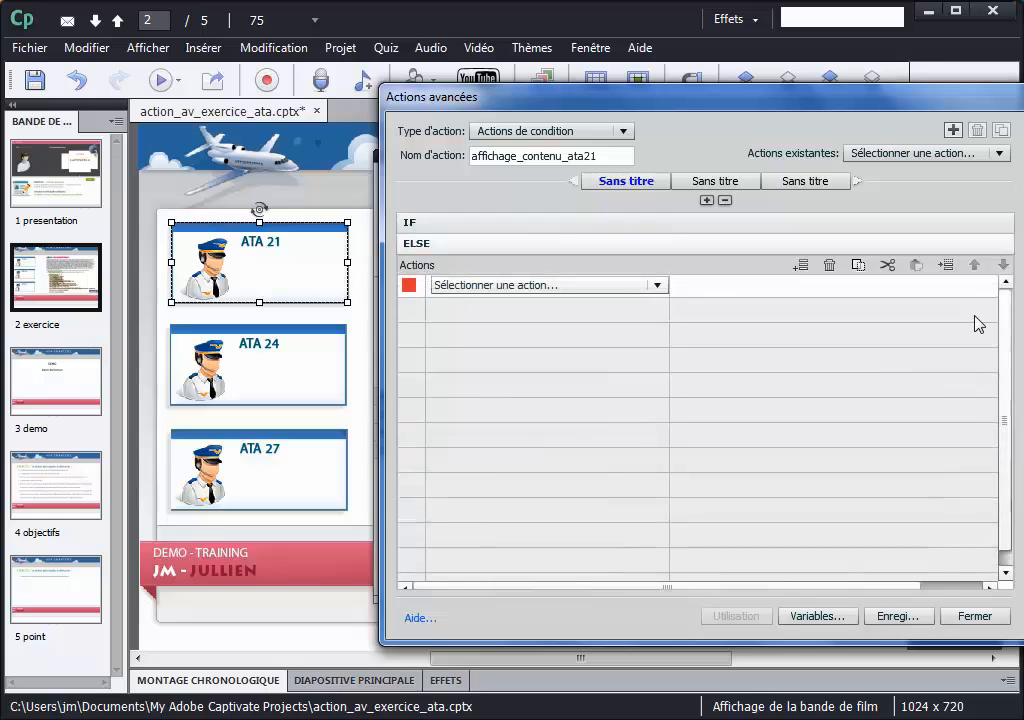
{"action": "left_click", "coordinate": [622, 288]}
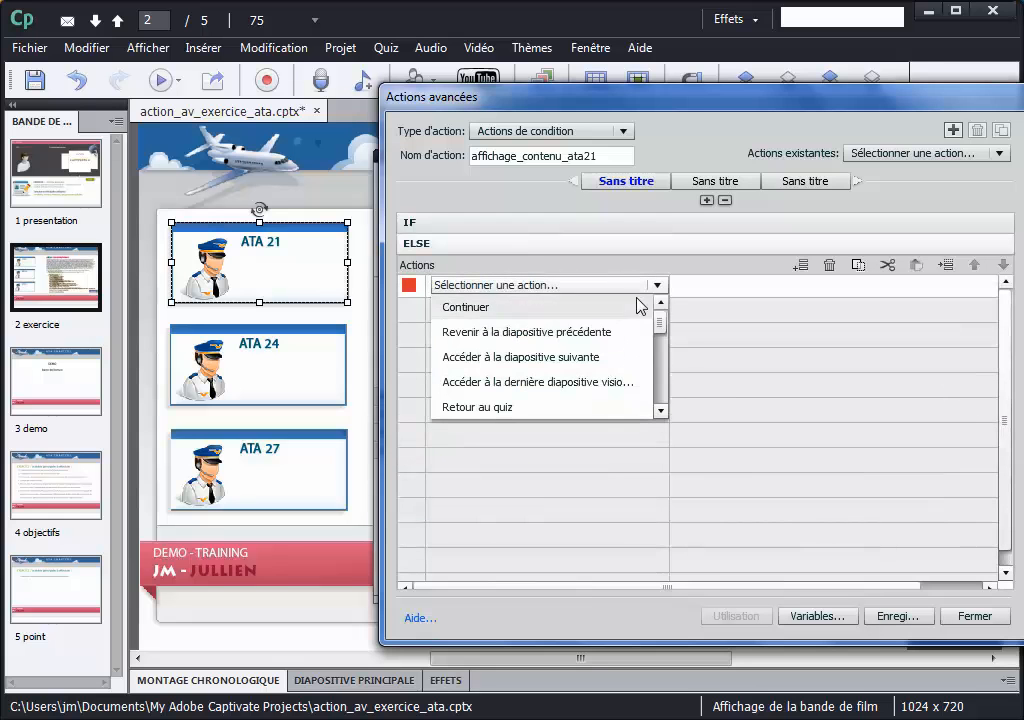
{"action": "left_click_drag", "start_coordinate": [663, 322], "coordinate": [665, 358]}
{"action": "left_click", "coordinate": [583, 360]}
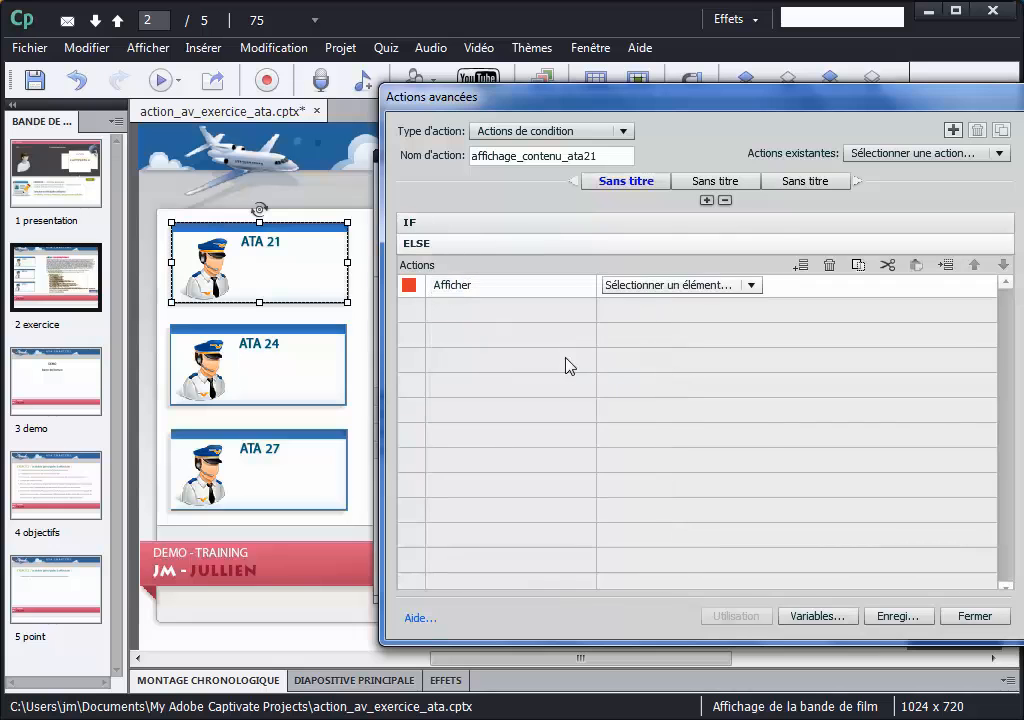
{"action": "left_click", "coordinate": [655, 289]}
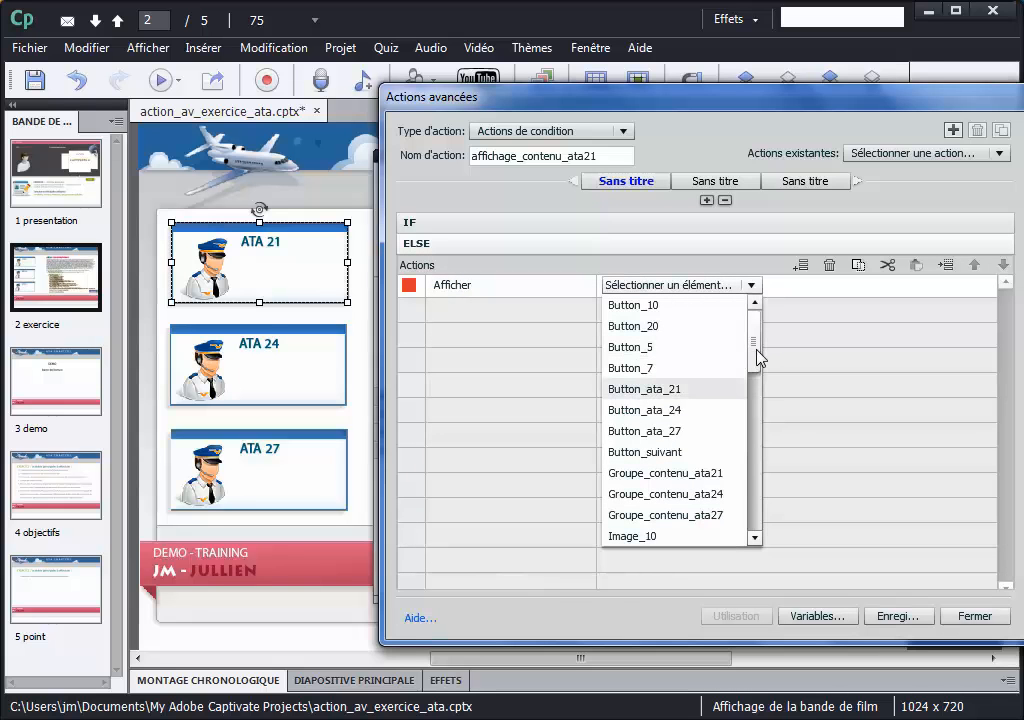
{"action": "left_click", "coordinate": [660, 472]}
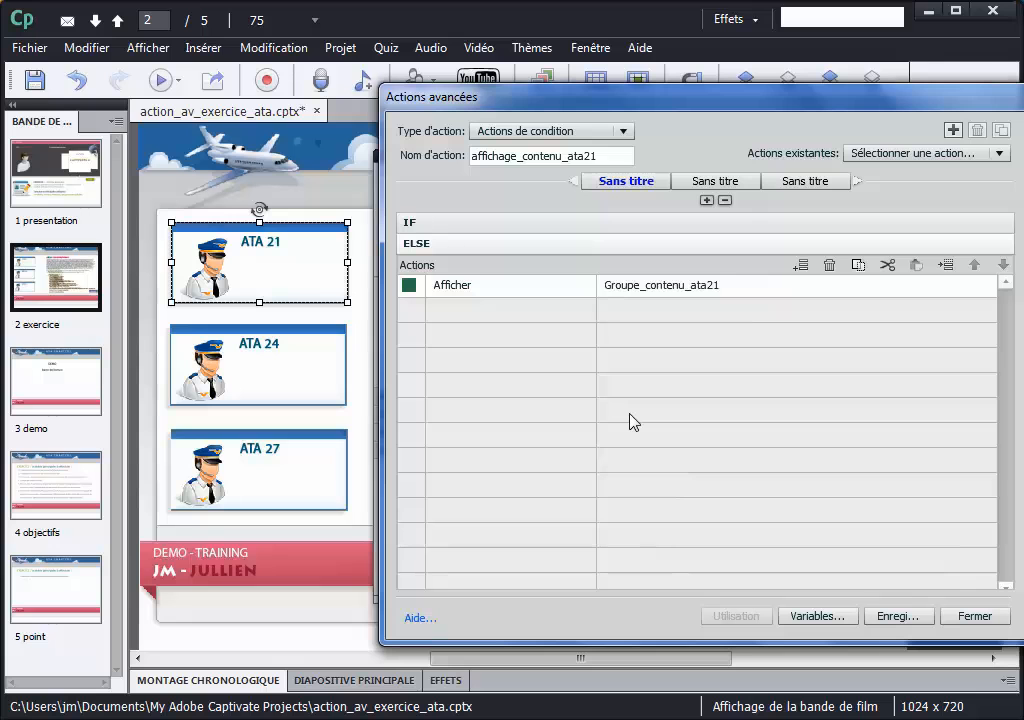
Add an Affecter action to the ELSE branch that assigns the literal value 1 to var_contenu_ata21
{"action": "left_click", "coordinate": [520, 319]}
{"action": "left_click", "coordinate": [531, 297]}
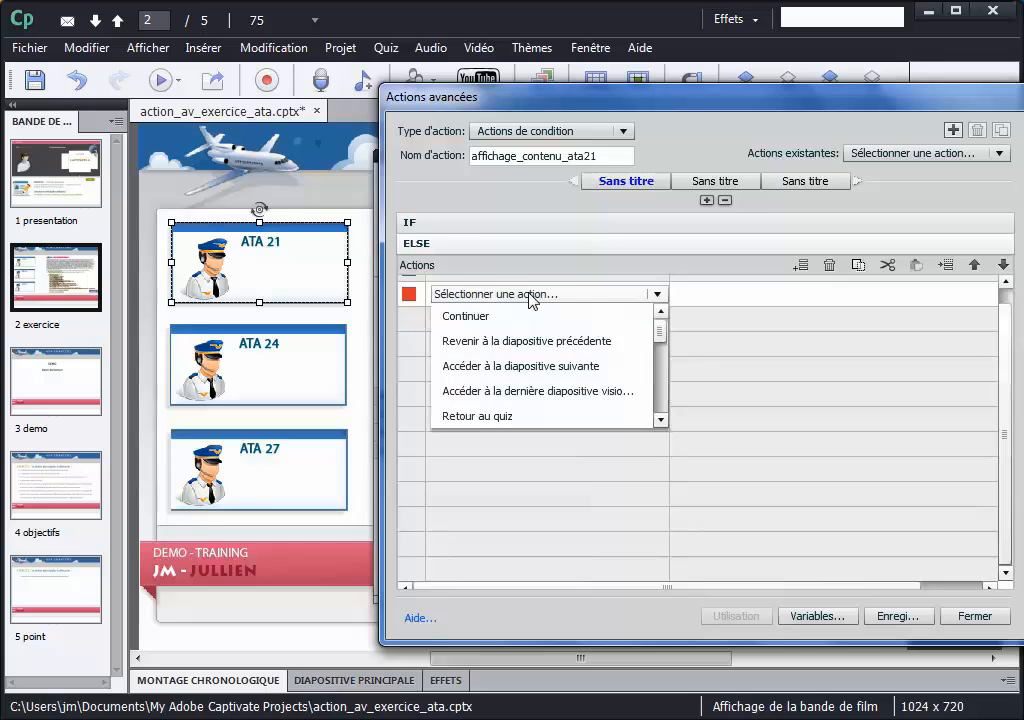
{"action": "left_click_drag", "start_coordinate": [663, 334], "coordinate": [670, 389]}
{"action": "left_click", "coordinate": [615, 373]}
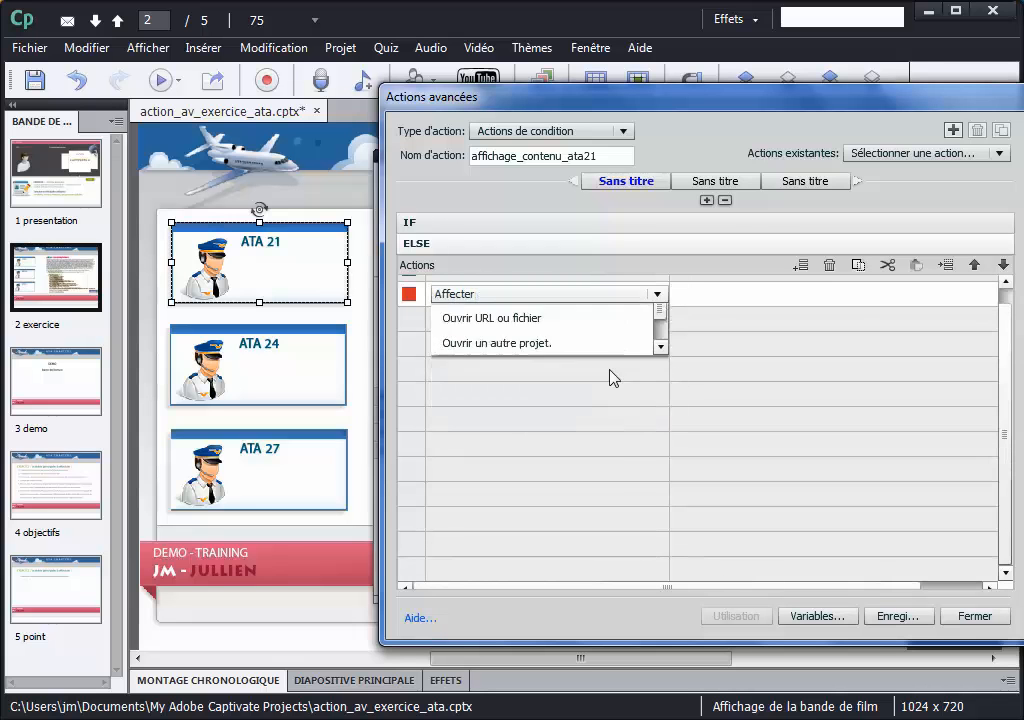
{"action": "left_click", "coordinate": [697, 311]}
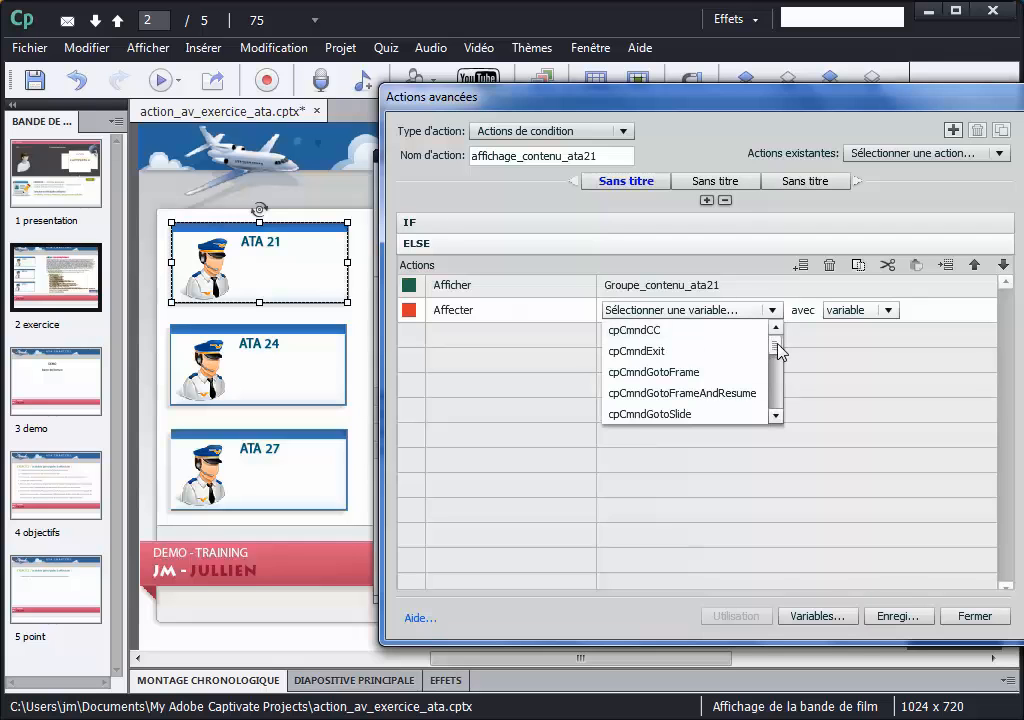
{"action": "left_click_drag", "start_coordinate": [779, 352], "coordinate": [775, 395]}
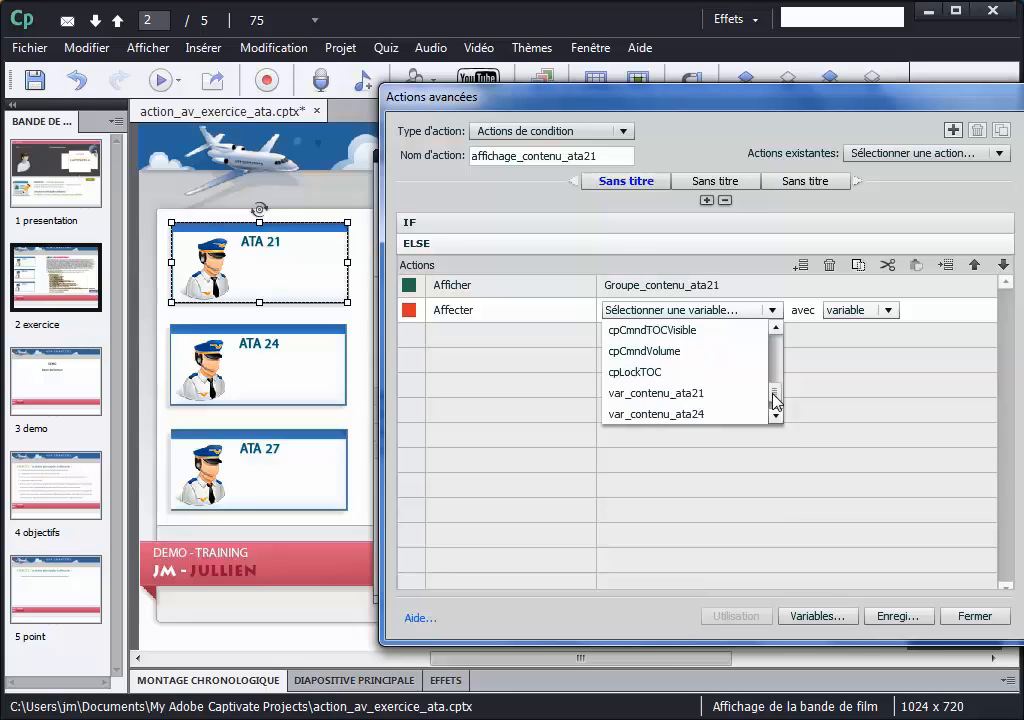
{"action": "left_click", "coordinate": [718, 395]}
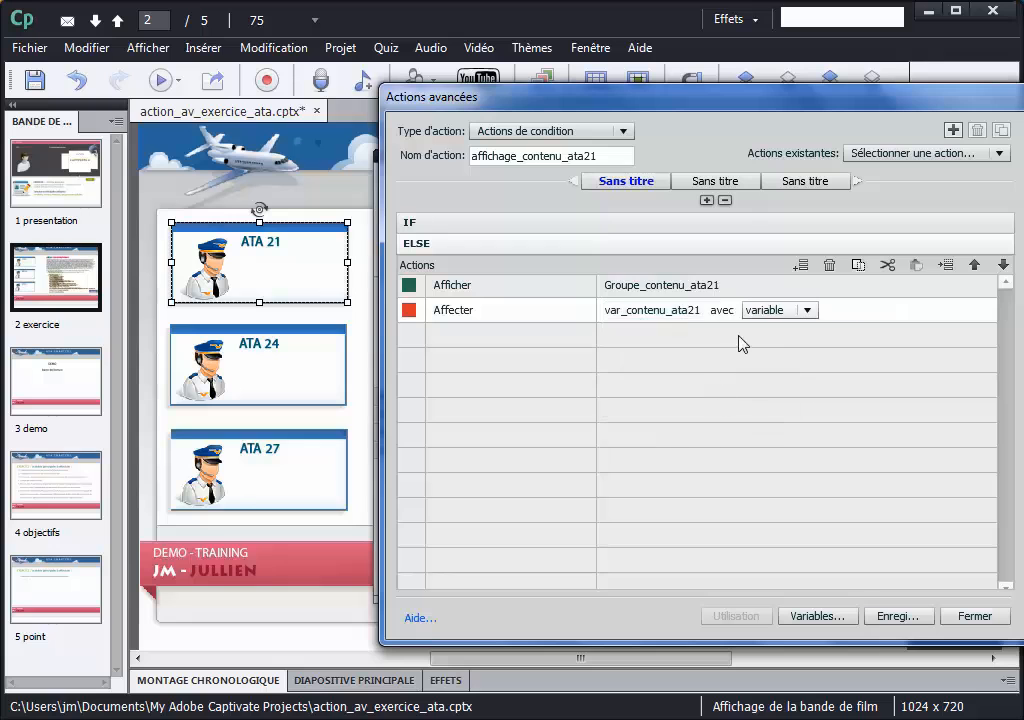
{"action": "left_click", "coordinate": [774, 318]}
{"action": "left_click", "coordinate": [781, 347]}
{"action": "type", "text": "1"}
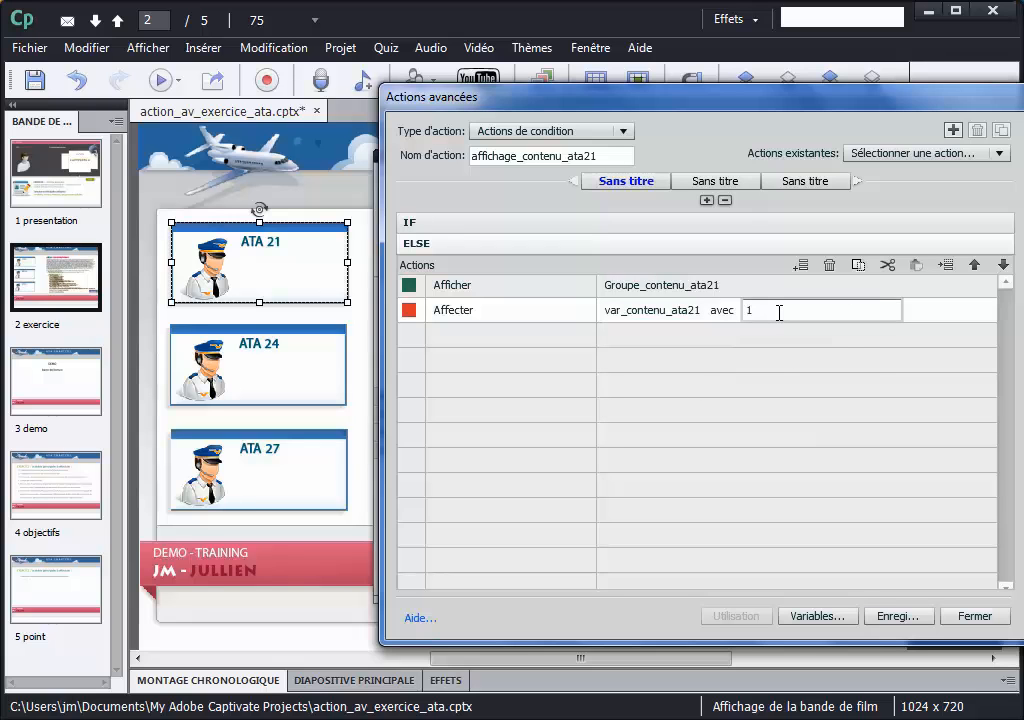
{"action": "left_click", "coordinate": [700, 338]}
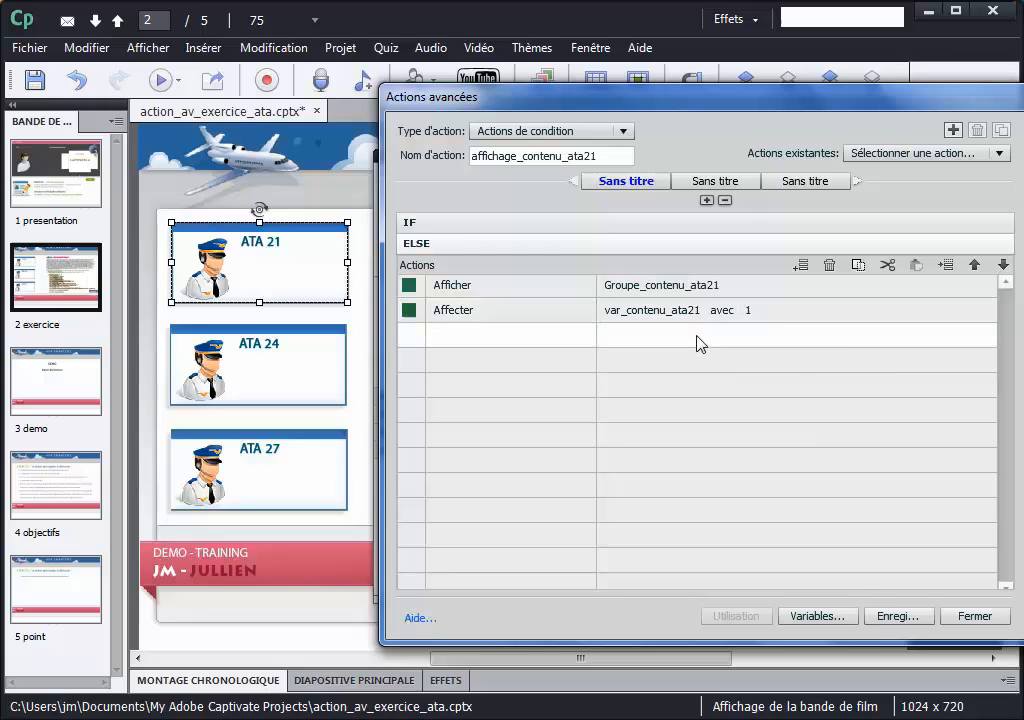
Add a Masquer action to the ELSE branch that hides Groupe_contenu_ata24
{"action": "left_click", "coordinate": [474, 347]}
{"action": "left_click", "coordinate": [500, 319]}
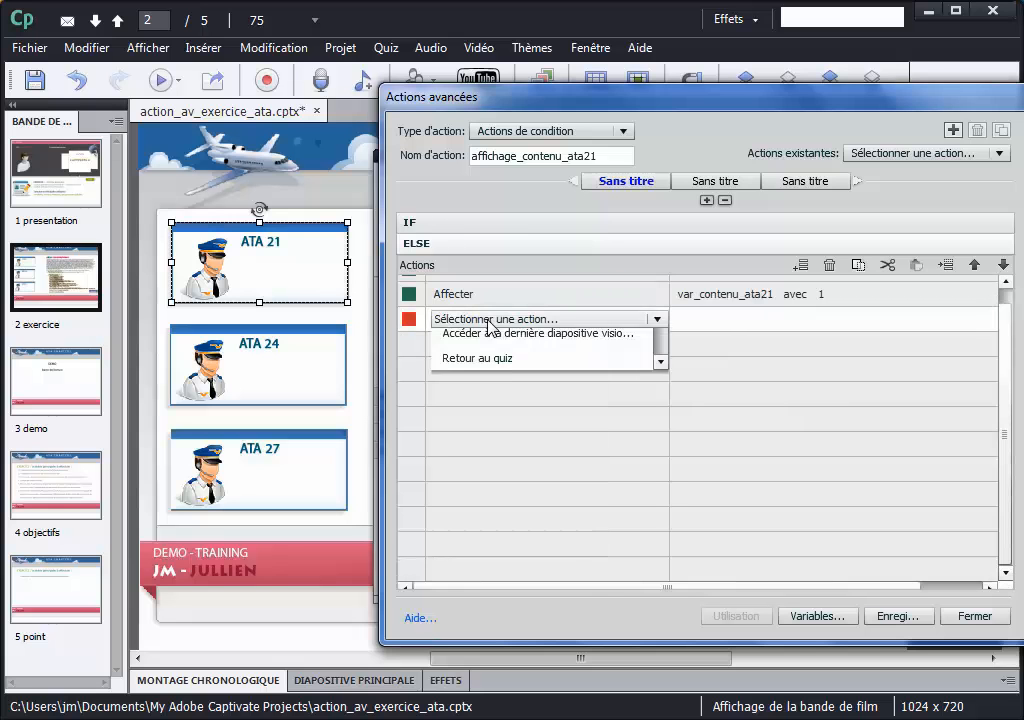
{"action": "left_click_drag", "start_coordinate": [662, 345], "coordinate": [660, 390]}
{"action": "left_click", "coordinate": [588, 441]}
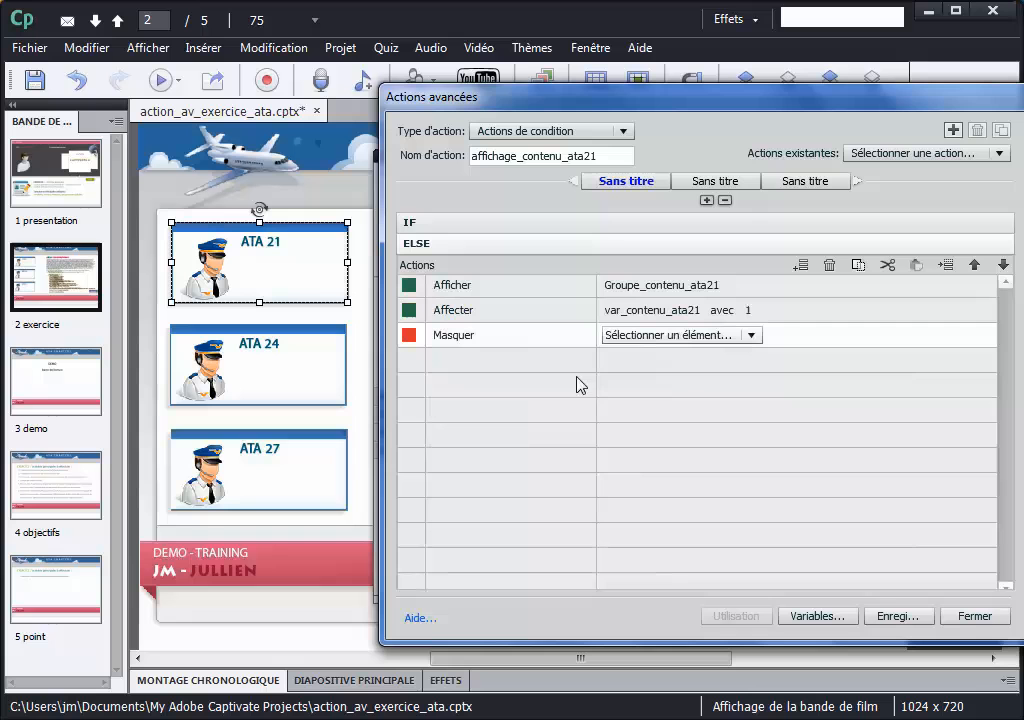
{"action": "left_click", "coordinate": [641, 340]}
{"action": "mouse_move", "coordinate": [754, 398]}
{"action": "left_mouse_down"}
{"action": "mouse_move", "coordinate": [745, 434]}
{"action": "mouse_move", "coordinate": [768, 558]}
{"action": "mouse_move", "coordinate": [757, 535]}
{"action": "mouse_move", "coordinate": [757, 416]}
{"action": "left_mouse_up"}
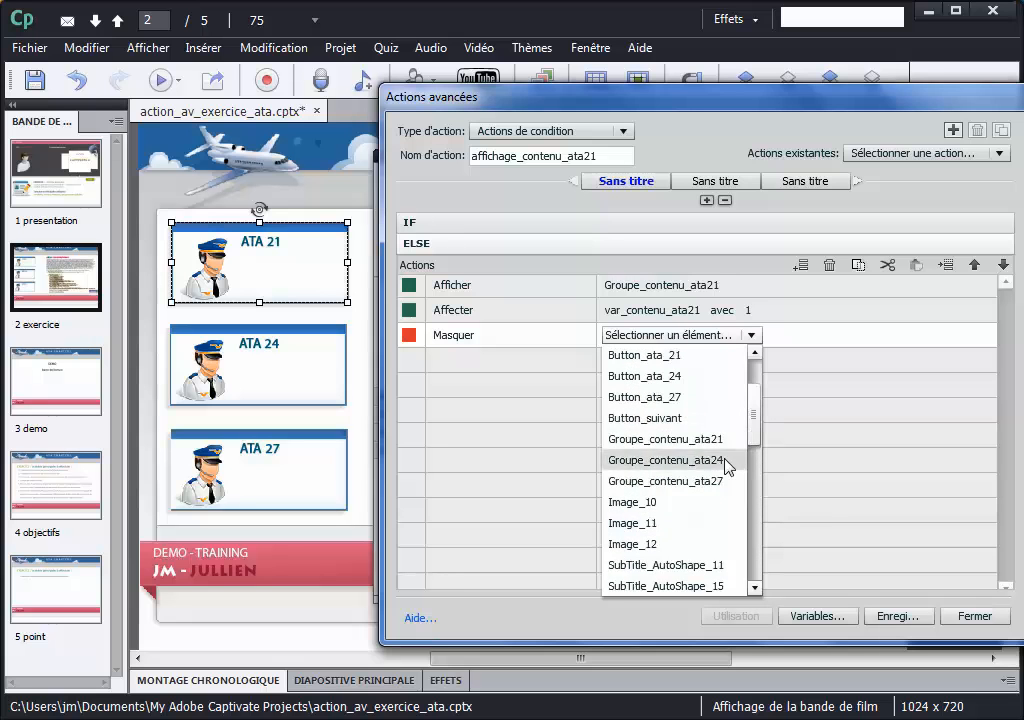
{"action": "left_click", "coordinate": [734, 462]}
Add another Masquer action to the ELSE branch that hides Groupe_contenu_ata27
{"action": "left_click", "coordinate": [507, 366]}
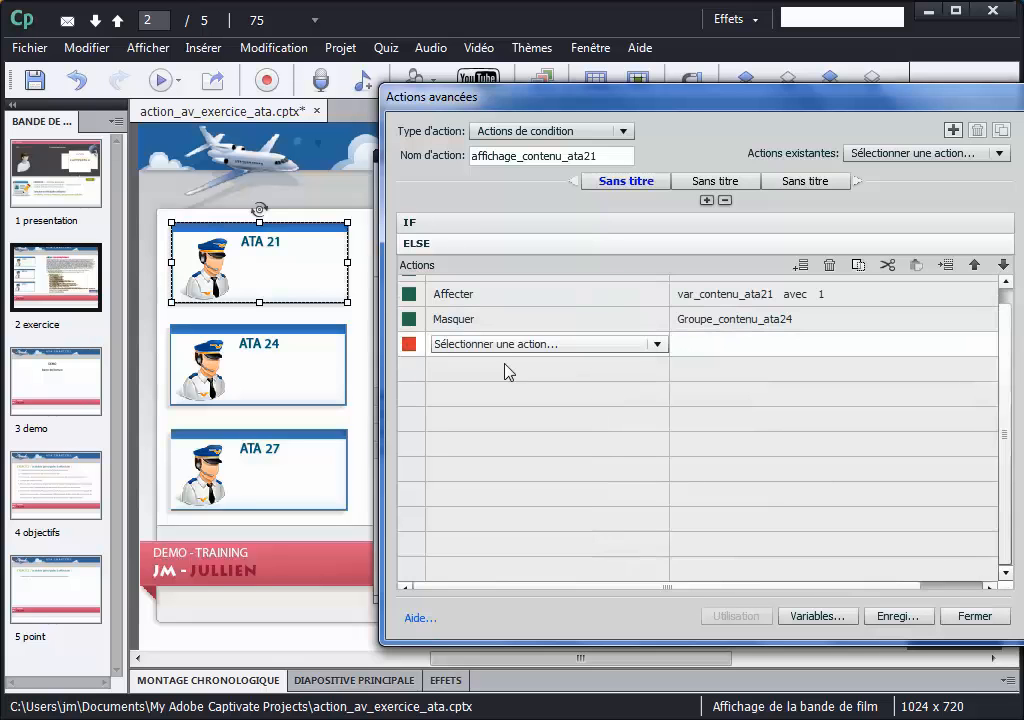
{"action": "left_click", "coordinate": [517, 352]}
{"action": "left_click_drag", "start_coordinate": [665, 381], "coordinate": [663, 418]}
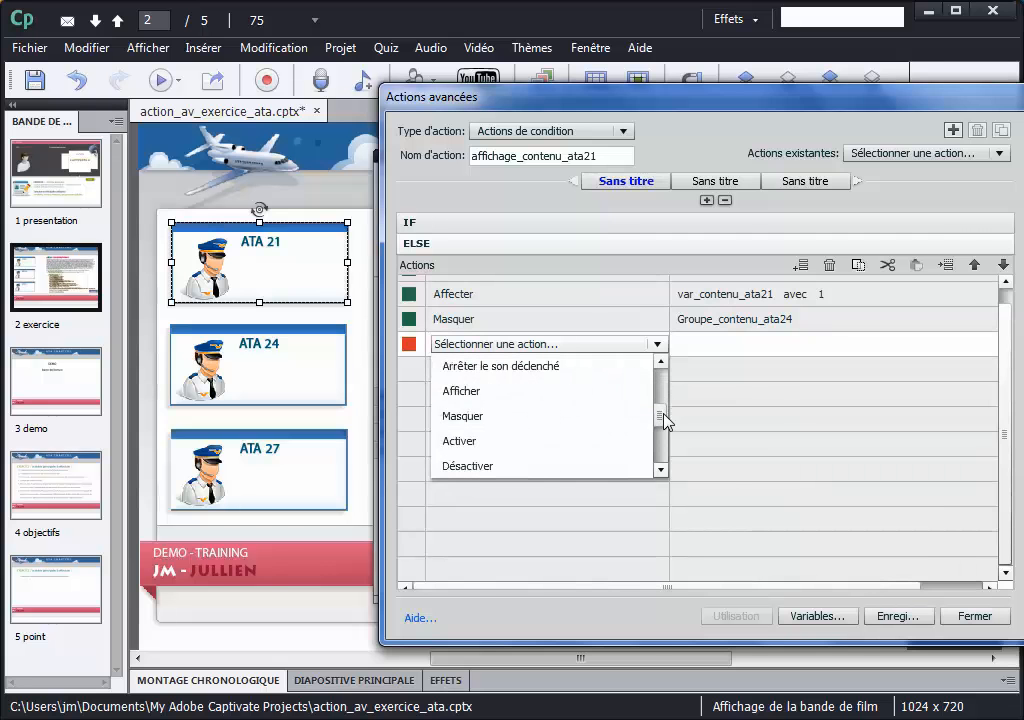
{"action": "left_click", "coordinate": [600, 424]}
{"action": "left_click", "coordinate": [689, 362]}
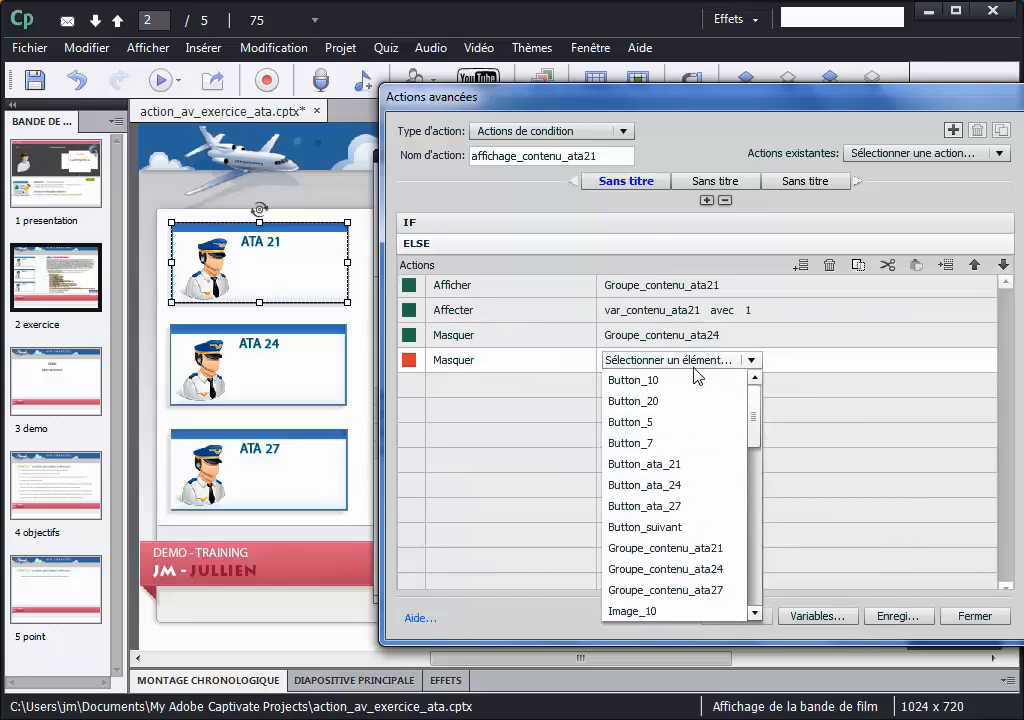
{"action": "left_click", "coordinate": [716, 590]}
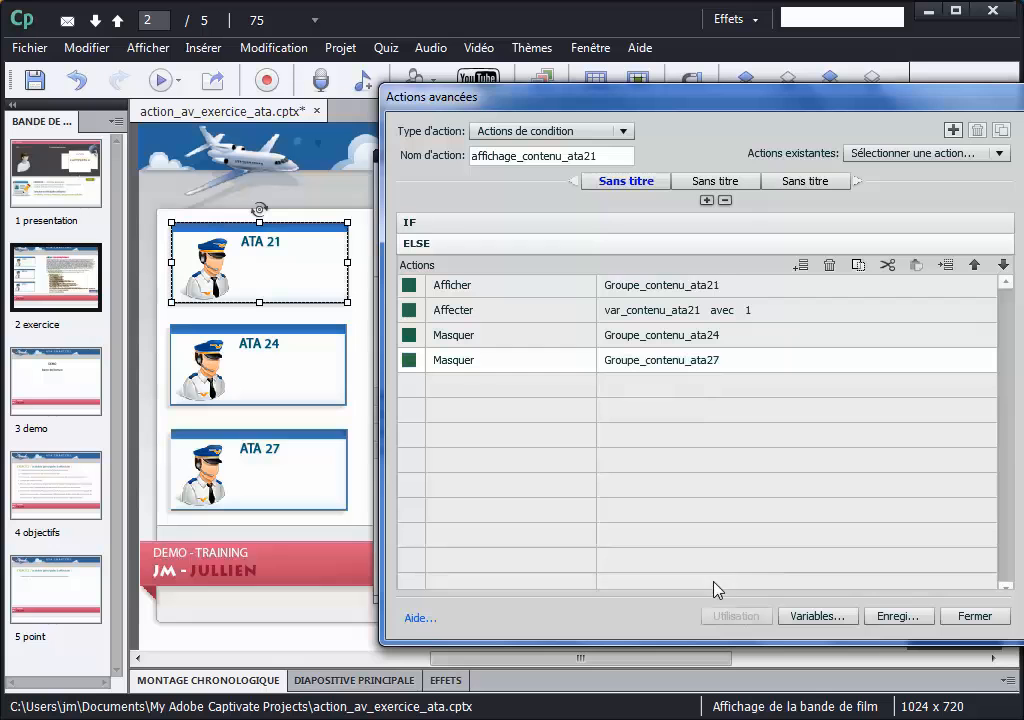
Save the affichage_contenu_ata21 conditional action and assign it as the script run by Button_ata_21
{"action": "left_click", "coordinate": [492, 225]}
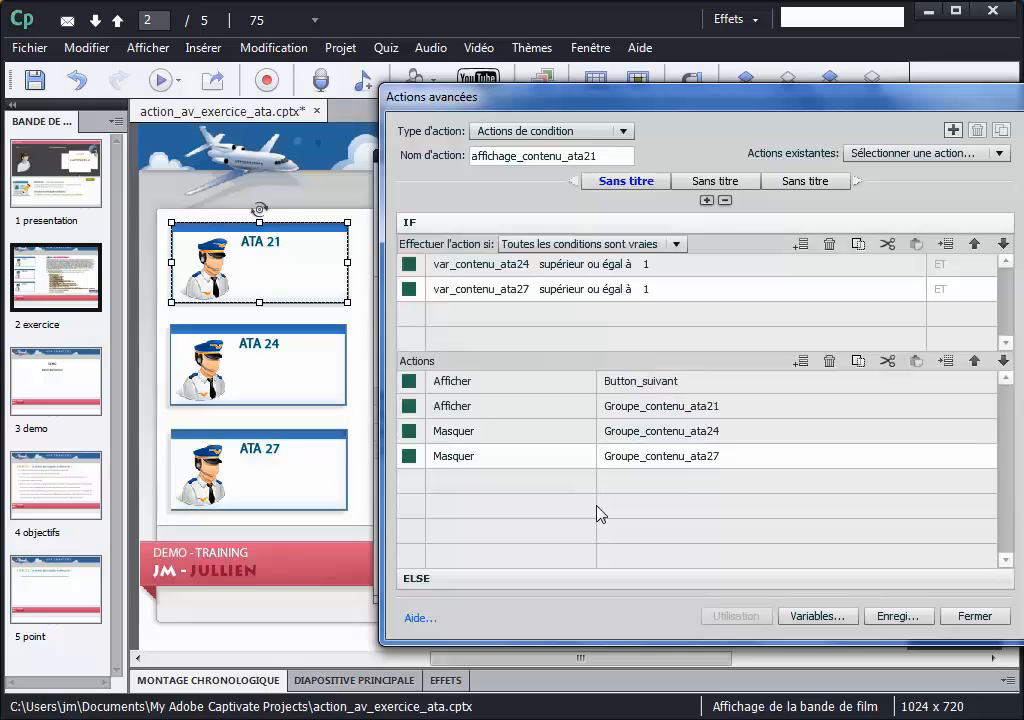
{"action": "left_click", "coordinate": [548, 580]}
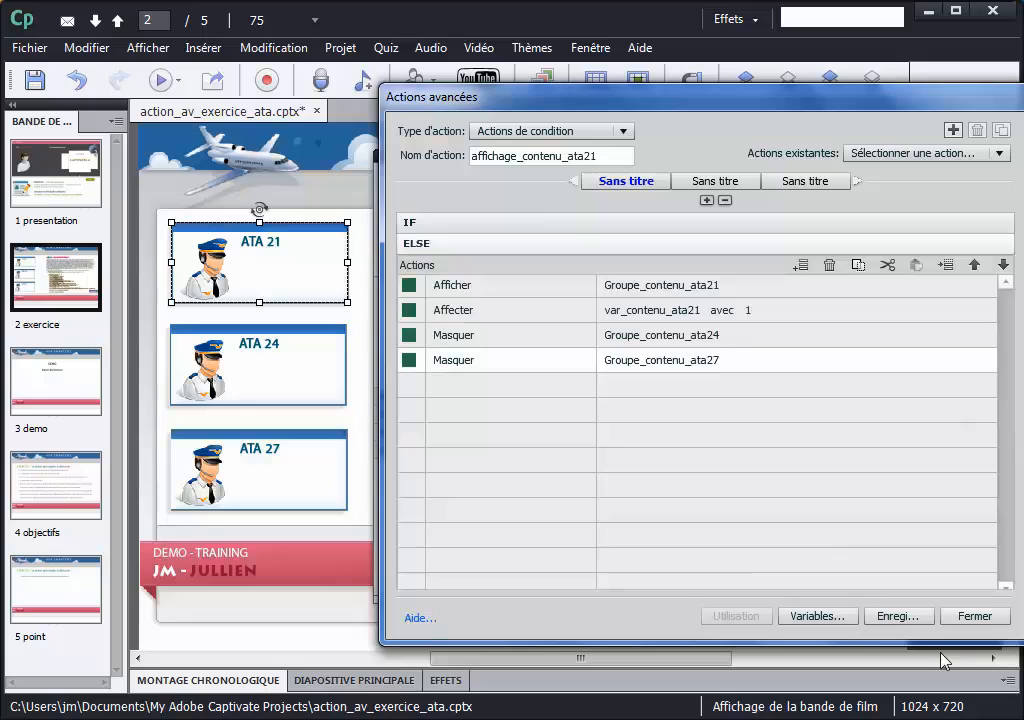
{"action": "left_click", "coordinate": [909, 620]}
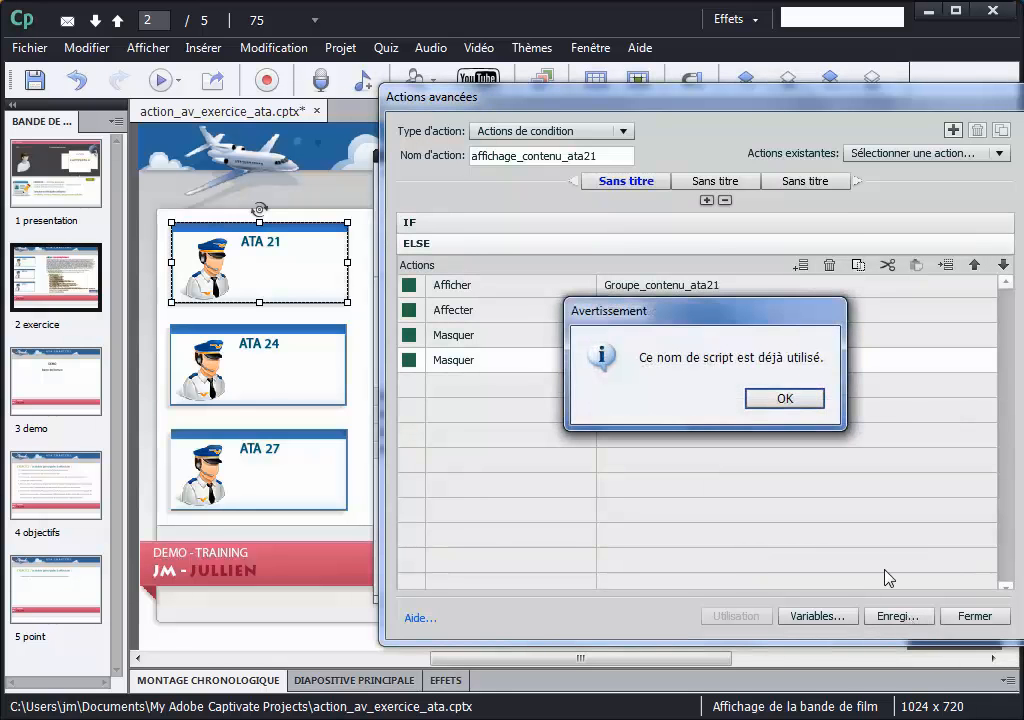
{"action": "left_click", "coordinate": [785, 399]}
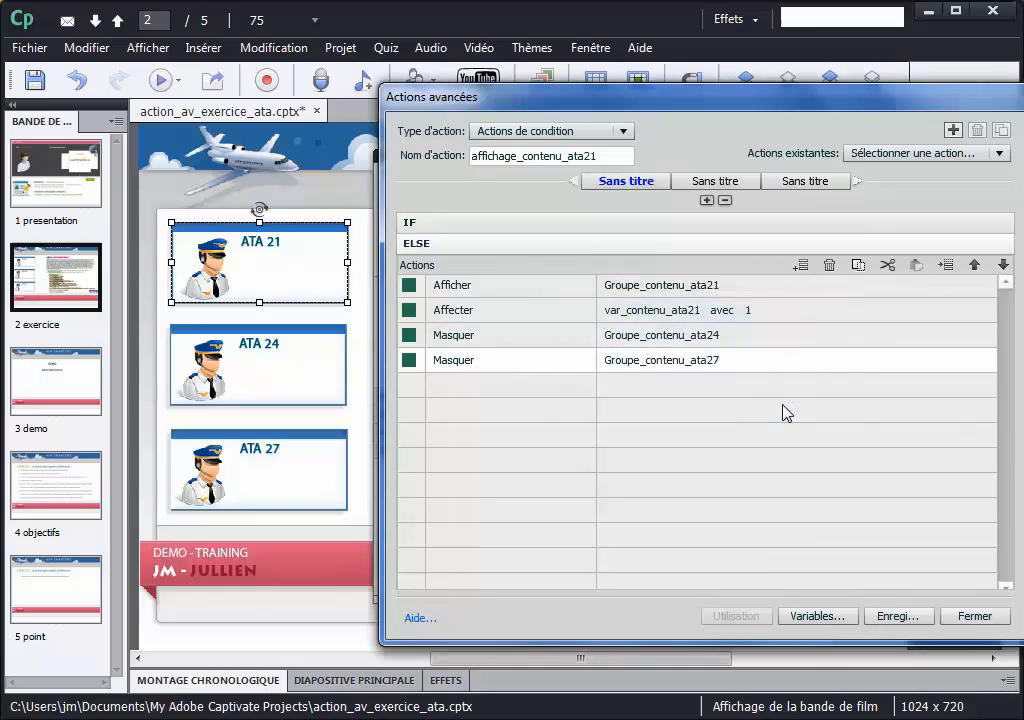
{"action": "left_click", "coordinate": [973, 618]}
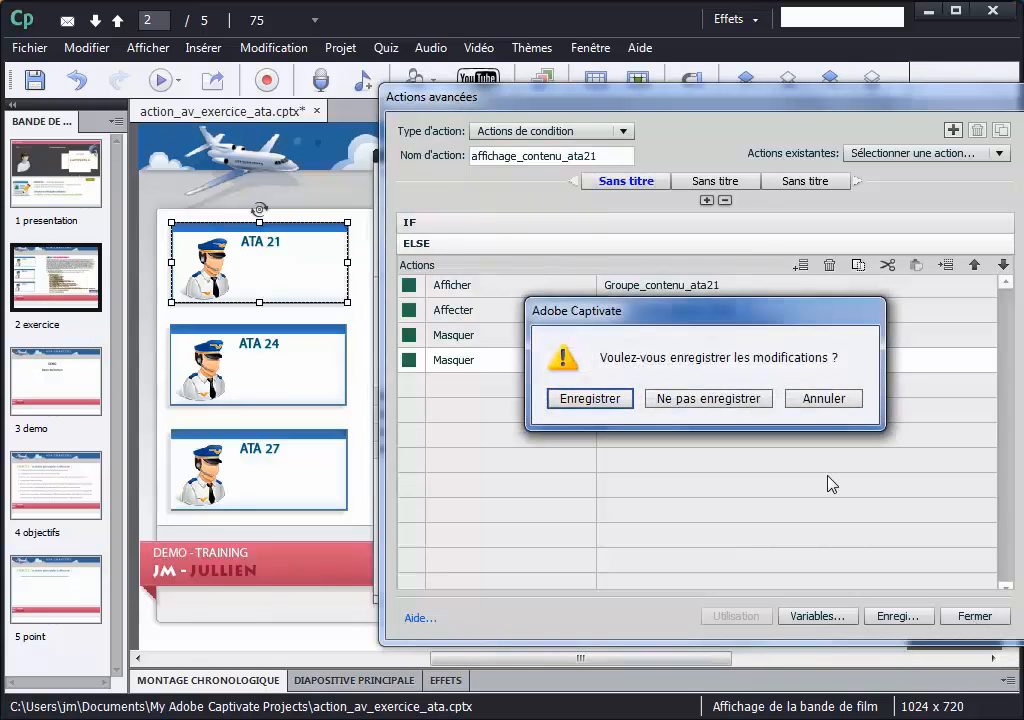
{"action": "left_click", "coordinate": [601, 408]}
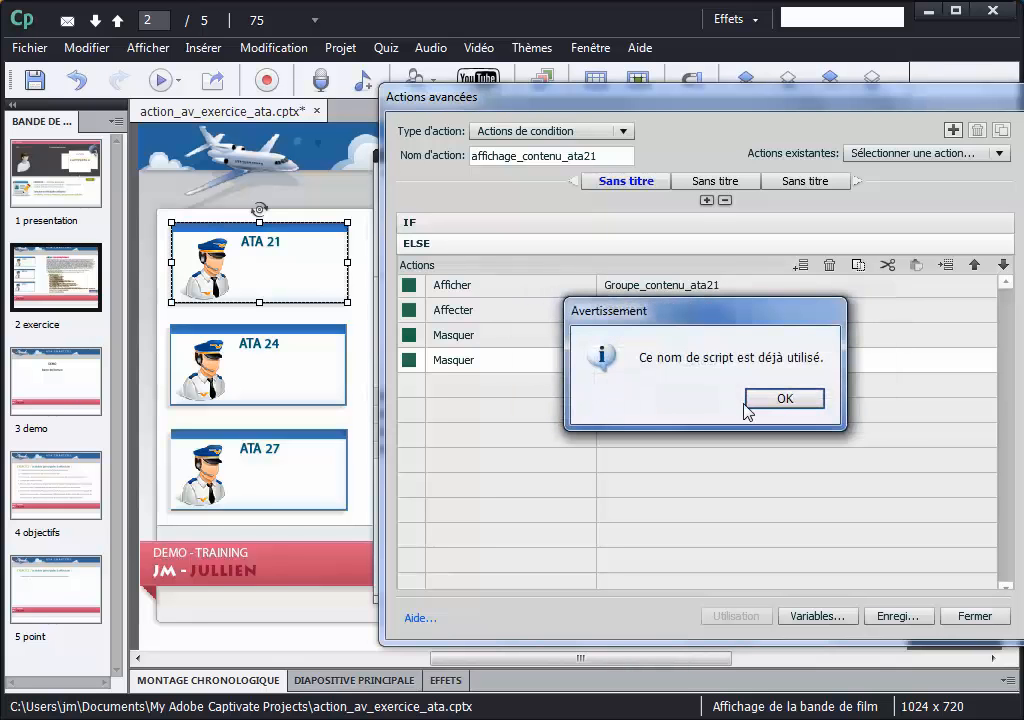
{"action": "left_click", "coordinate": [784, 399]}
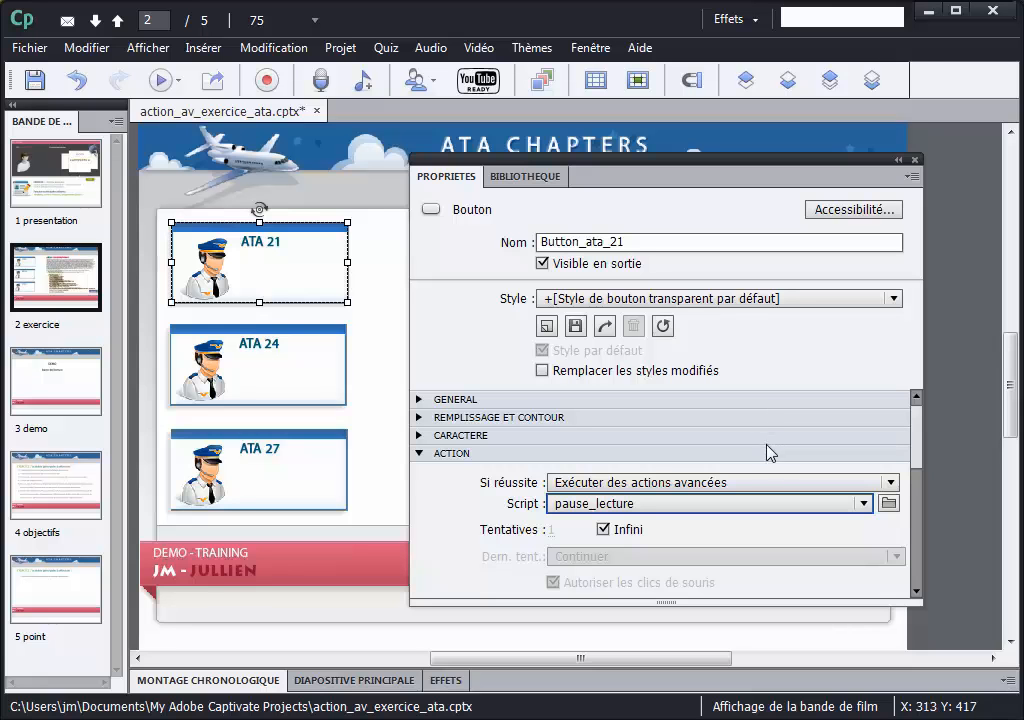
{"action": "left_click", "coordinate": [768, 507]}
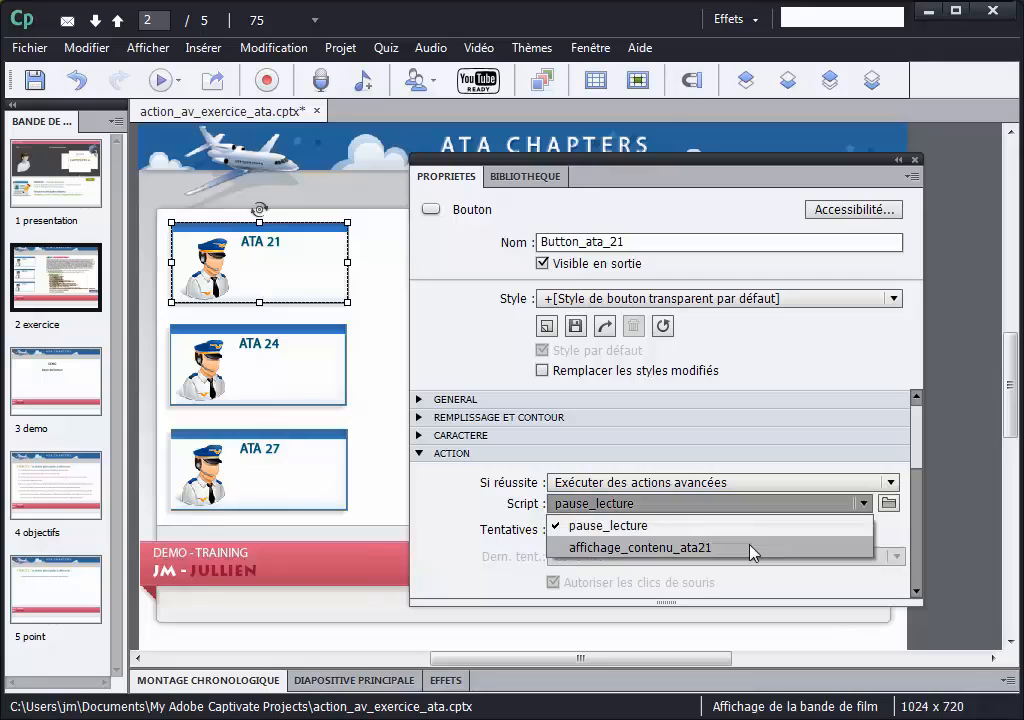
{"action": "left_click", "coordinate": [750, 548]}
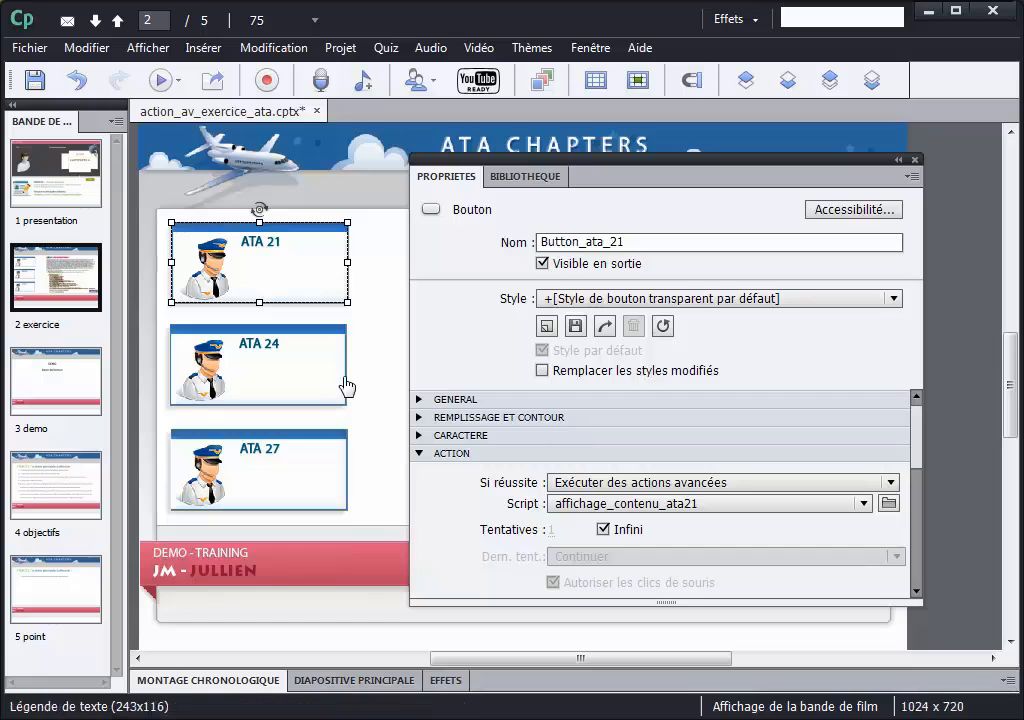
Set the success action of Button_ata_24 to Exécuter des actions avancées
{"action": "left_click", "coordinate": [315, 372]}
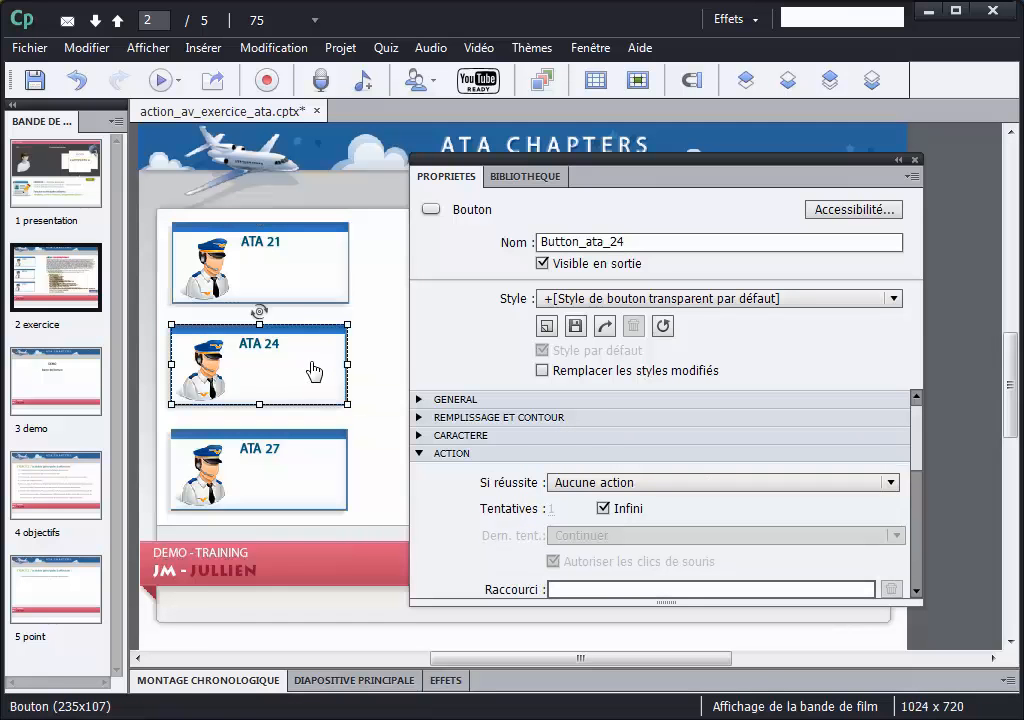
{"action": "left_click", "coordinate": [646, 487]}
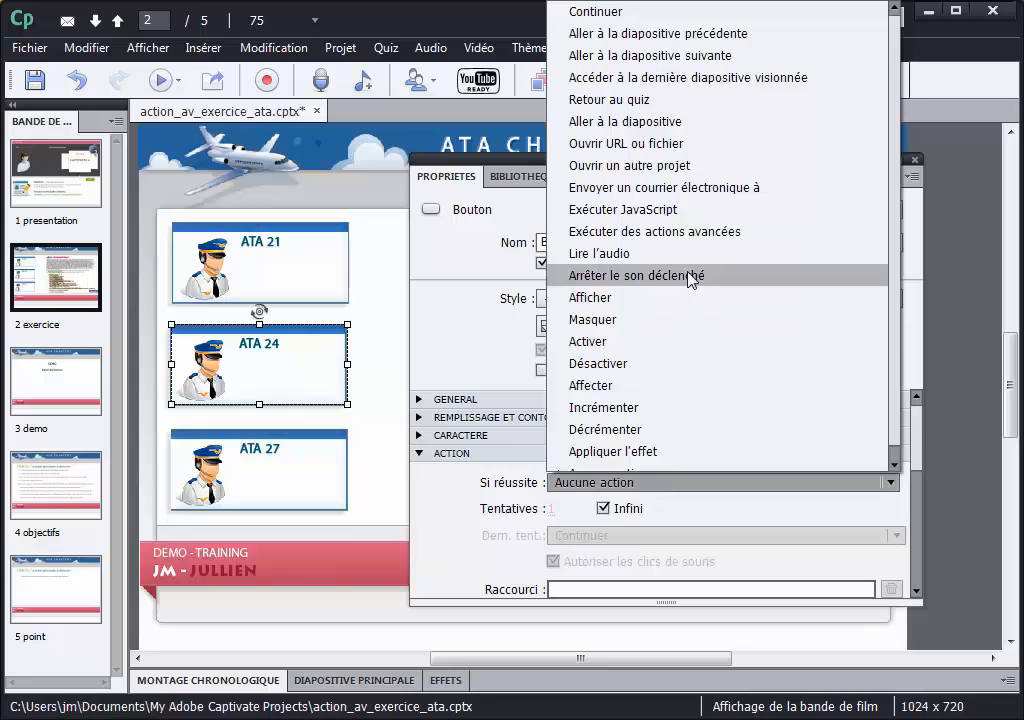
{"action": "left_click", "coordinate": [656, 232]}
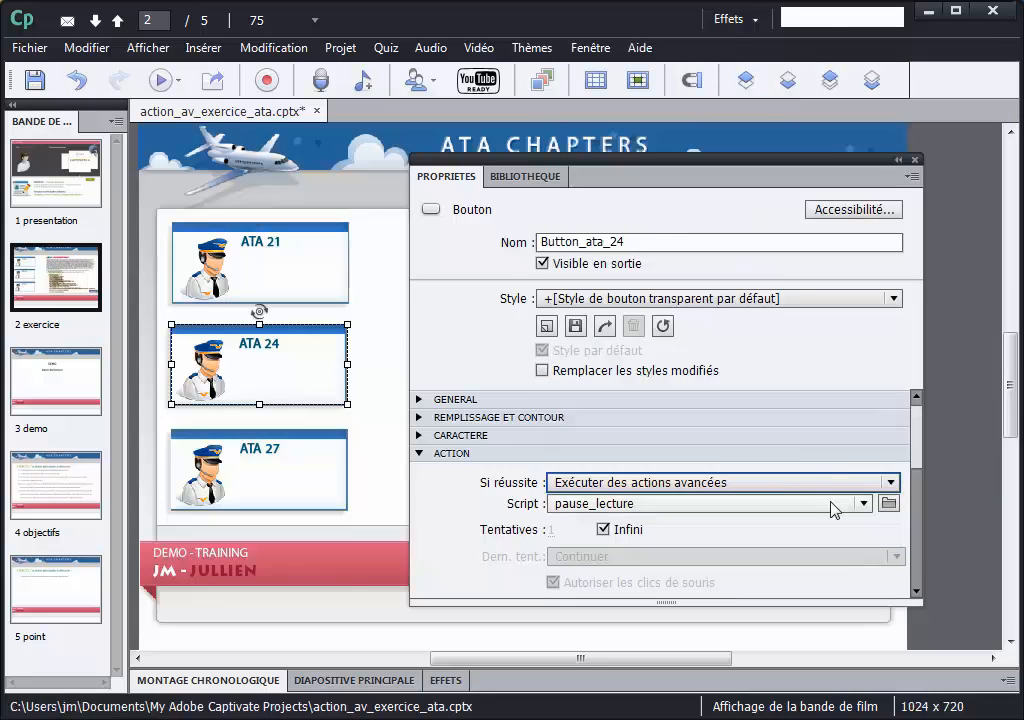
Duplicate the affichage_contenu_ata21 conditional action and rename the copy affichage_contenu_ata24
{"action": "left_click", "coordinate": [889, 504]}
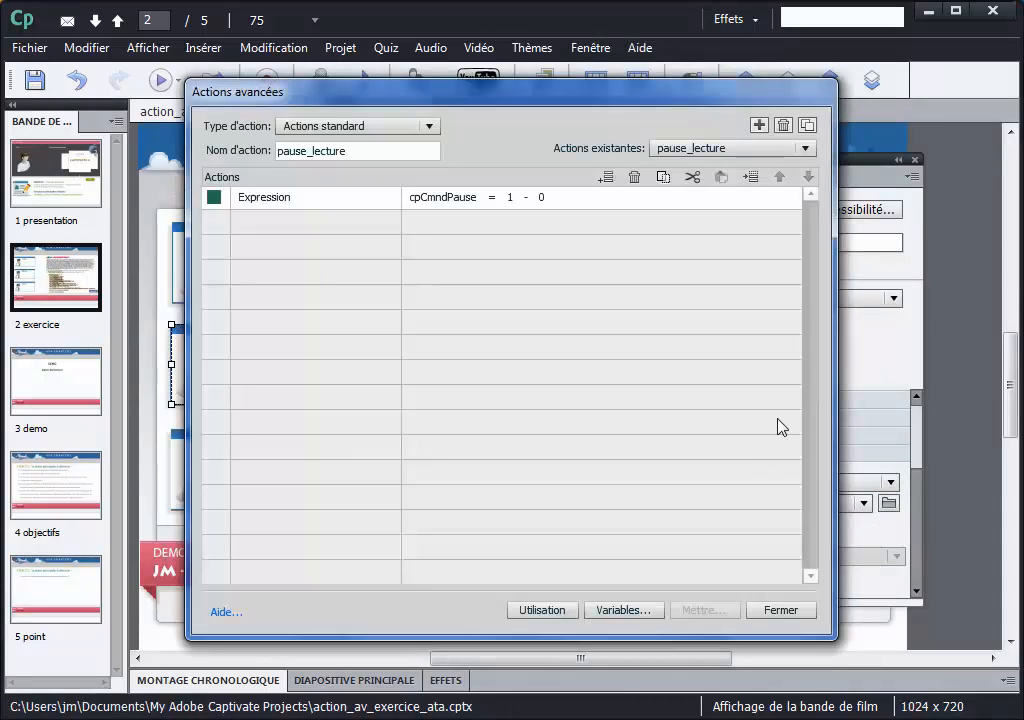
{"action": "left_click", "coordinate": [800, 149]}
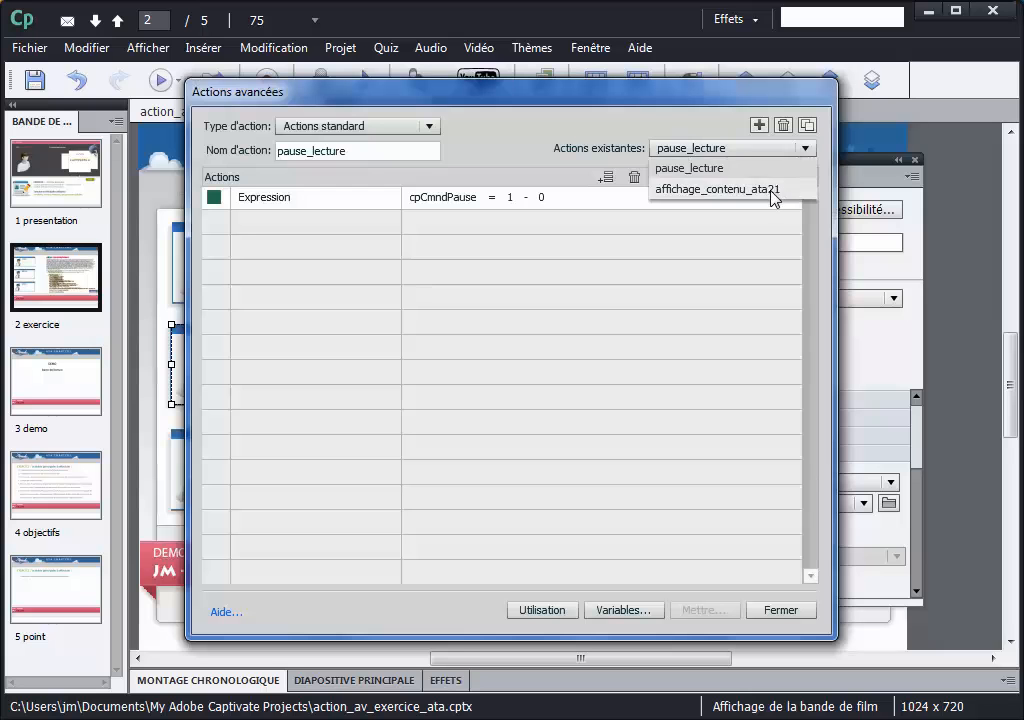
{"action": "left_click", "coordinate": [773, 190]}
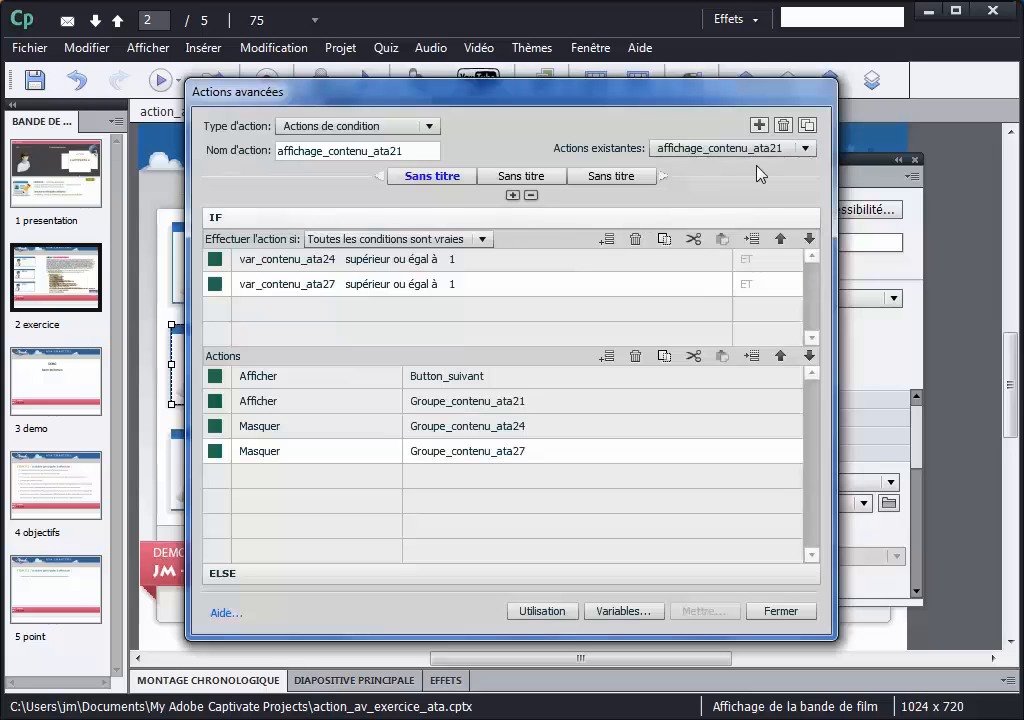
{"action": "left_click", "coordinate": [808, 128]}
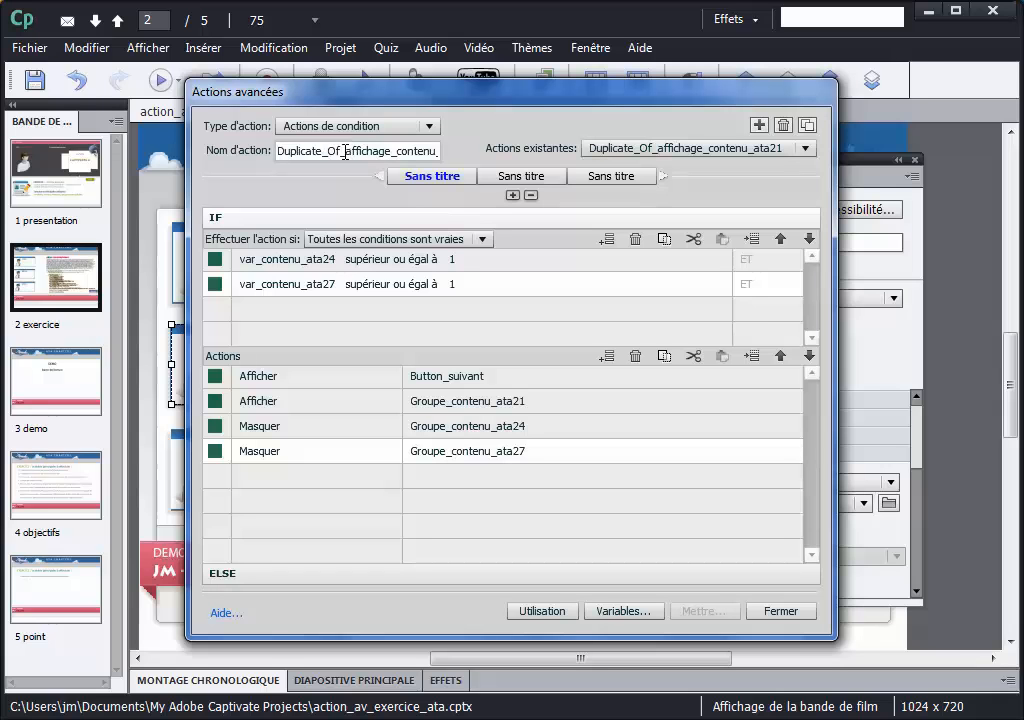
{"action": "left_click_drag", "start_coordinate": [345, 150], "coordinate": [262, 151]}
{"action": "key", "text": "Delete"}
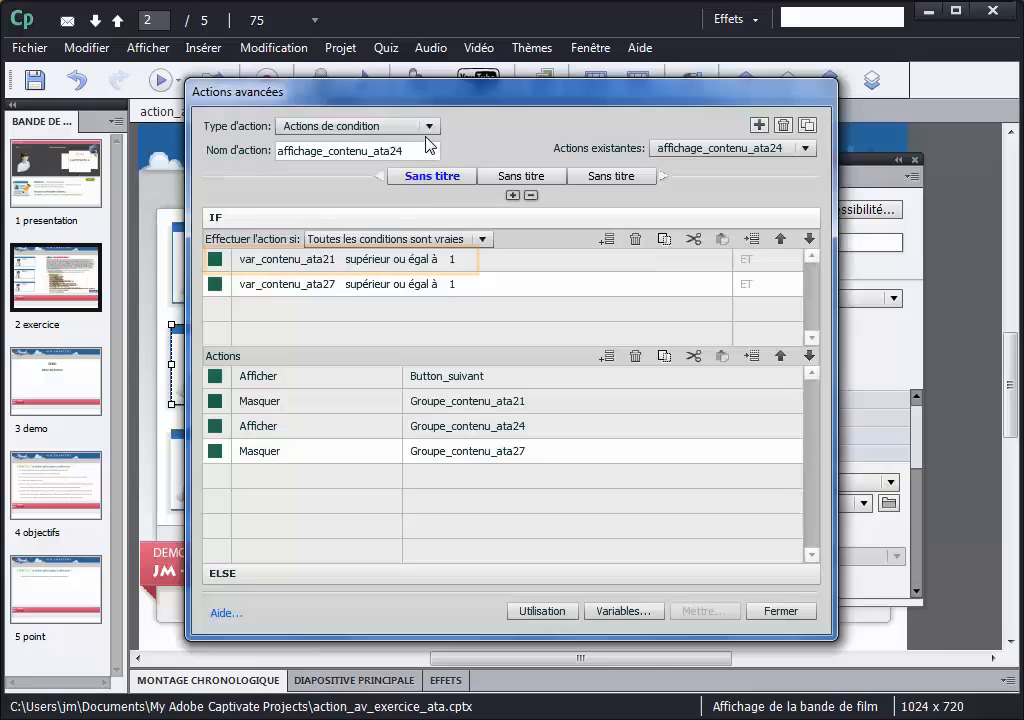
Review the IF and ELSE branches of affichage_contenu_ata24 and close the advanced actions editor
{"action": "left_click_drag", "start_coordinate": [432, 98], "coordinate": [594, 96]}
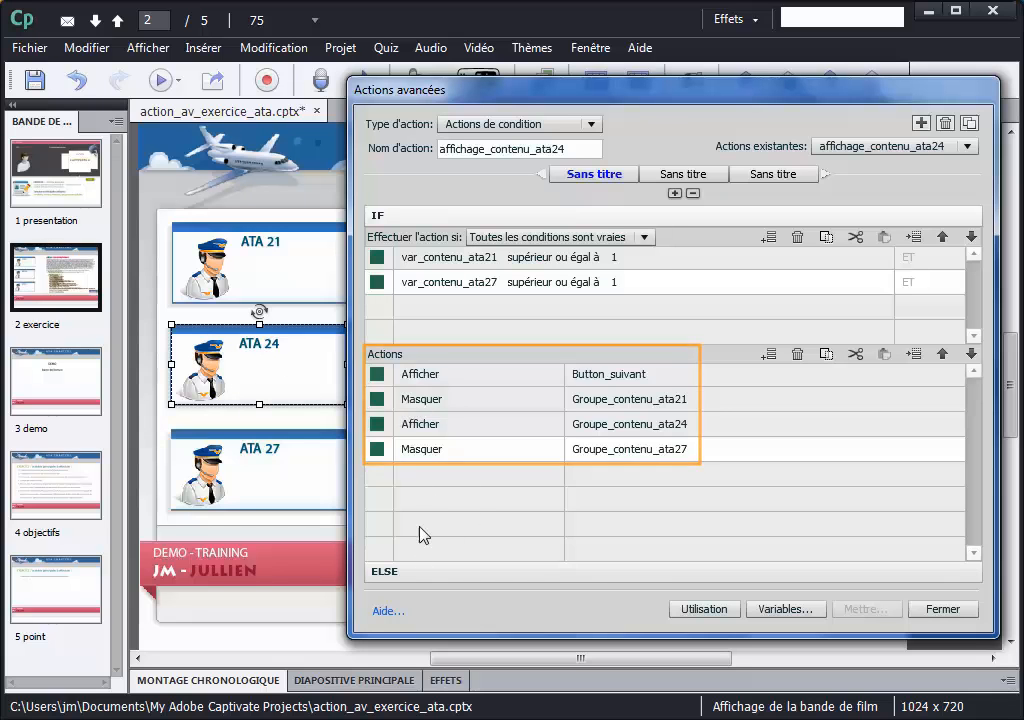
{"action": "left_click", "coordinate": [416, 572]}
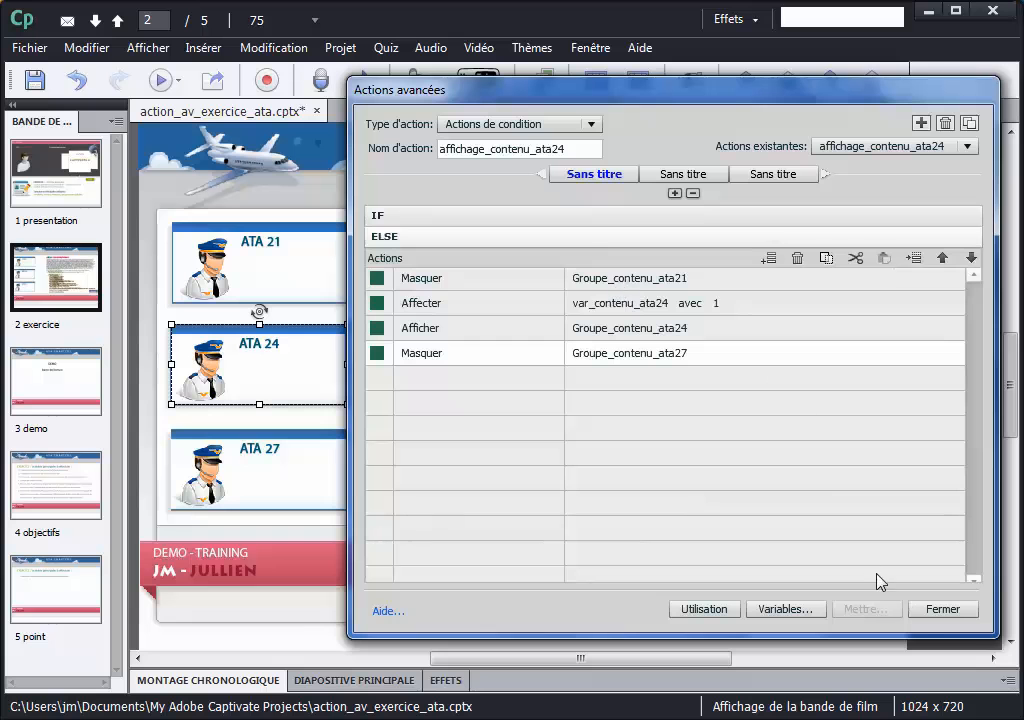
{"action": "left_click", "coordinate": [940, 610]}
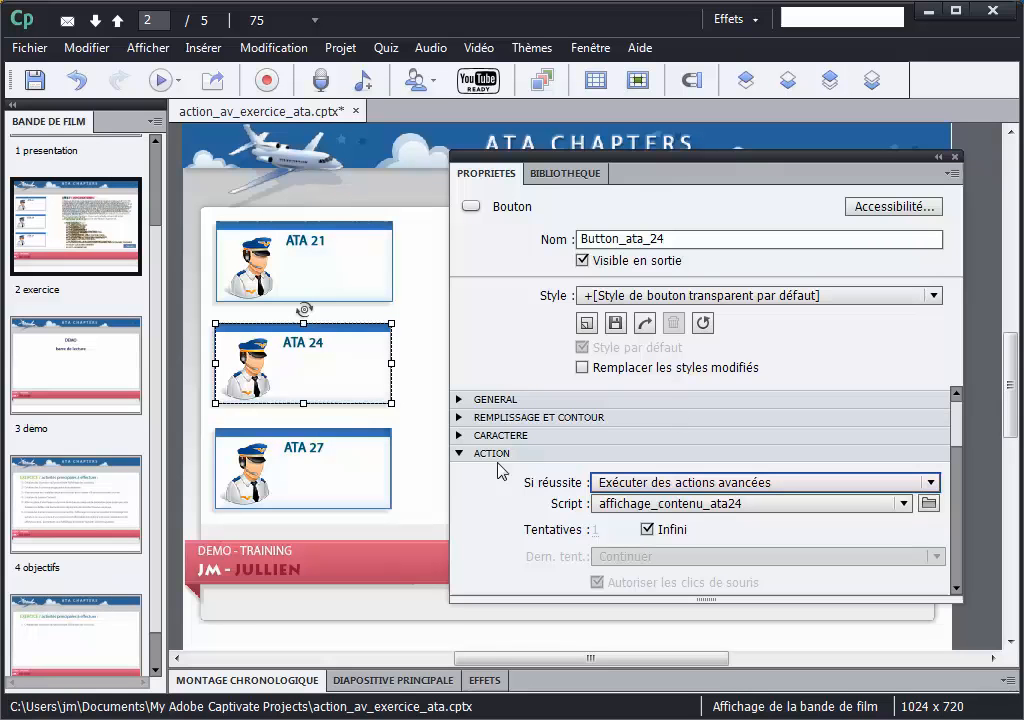
Set the success action of Button_ata_27 to Exécuter des actions avancées
{"action": "left_click", "coordinate": [347, 472]}
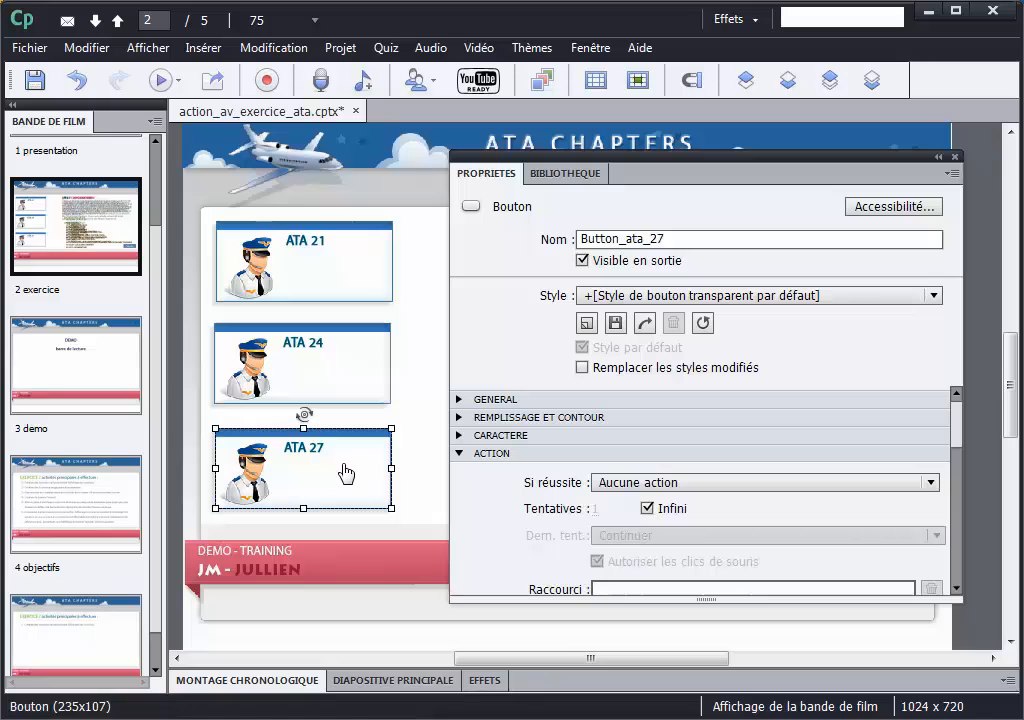
{"action": "left_click", "coordinate": [638, 484]}
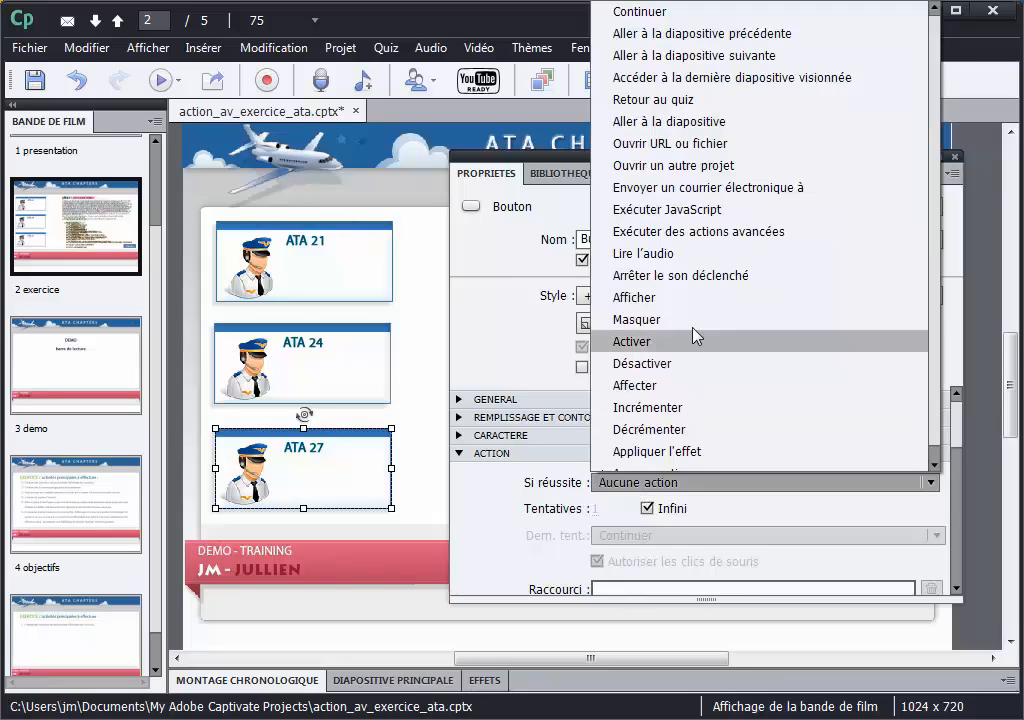
{"action": "left_click", "coordinate": [706, 231]}
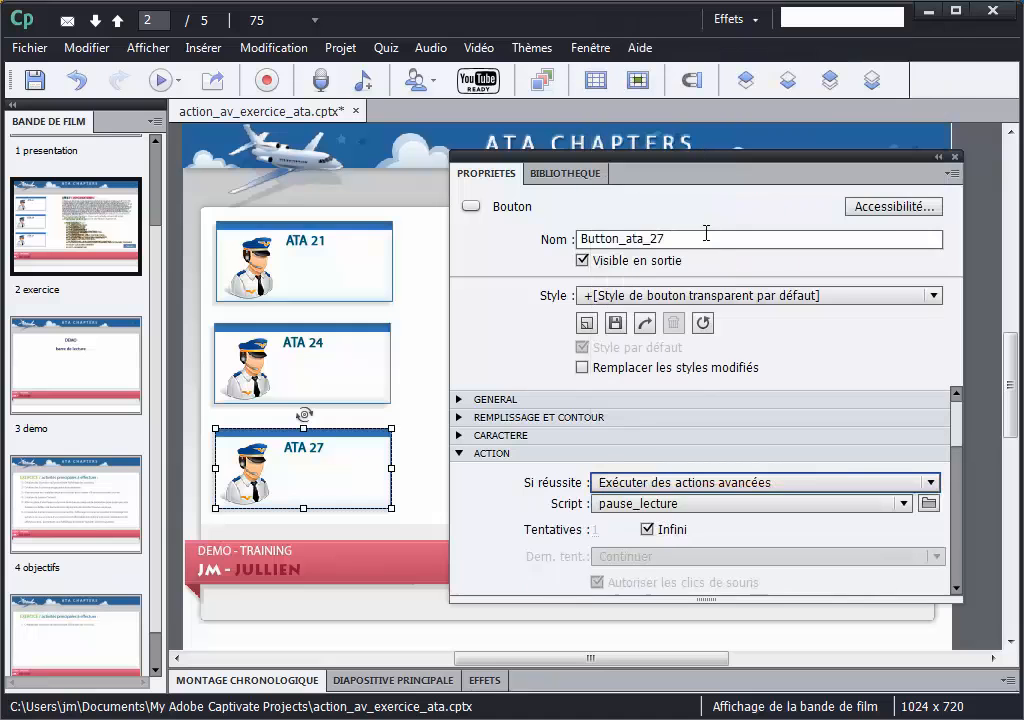
Duplicate the affichage_contenu_ata24 conditional action and rename the copy affichage_contenu_ata27
{"action": "left_click", "coordinate": [932, 508]}
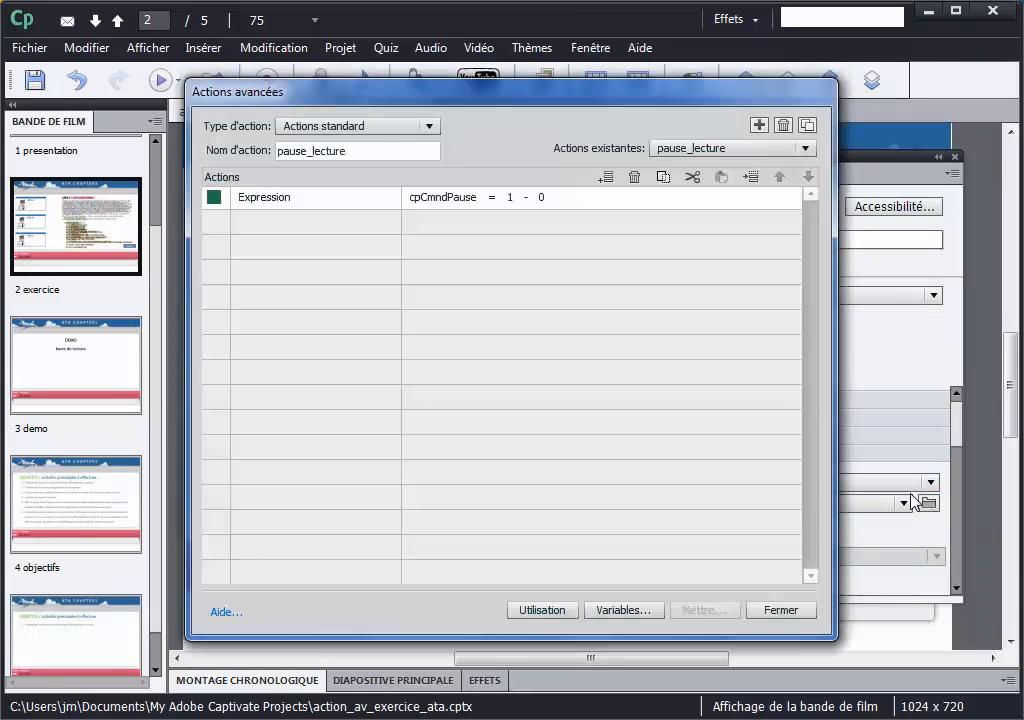
{"action": "left_click", "coordinate": [803, 148]}
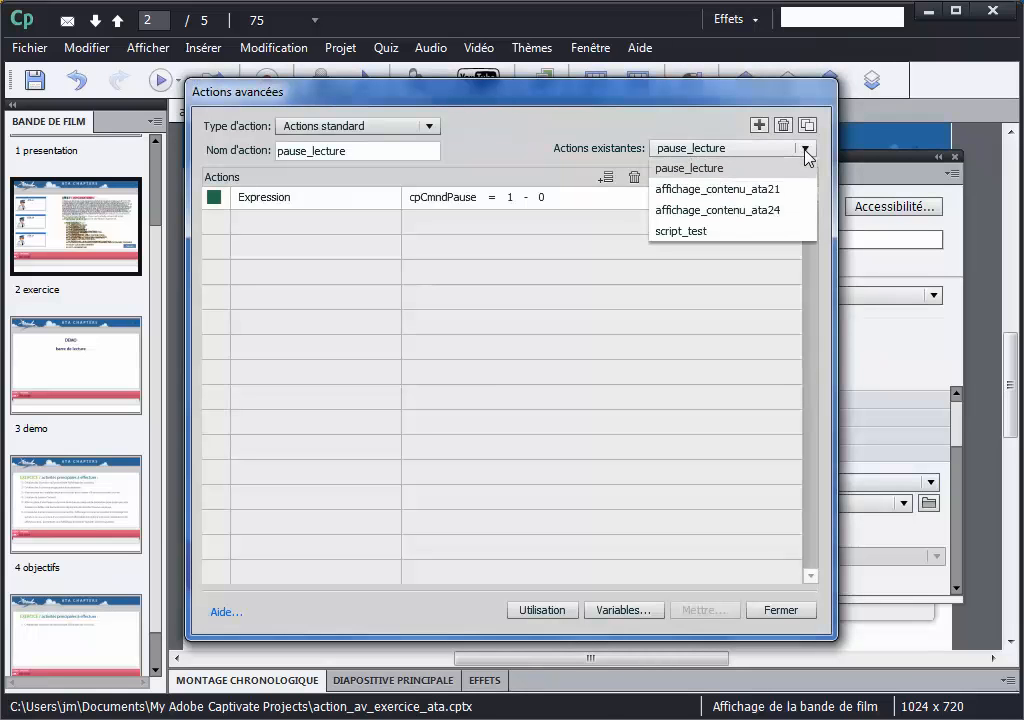
{"action": "left_click", "coordinate": [790, 211]}
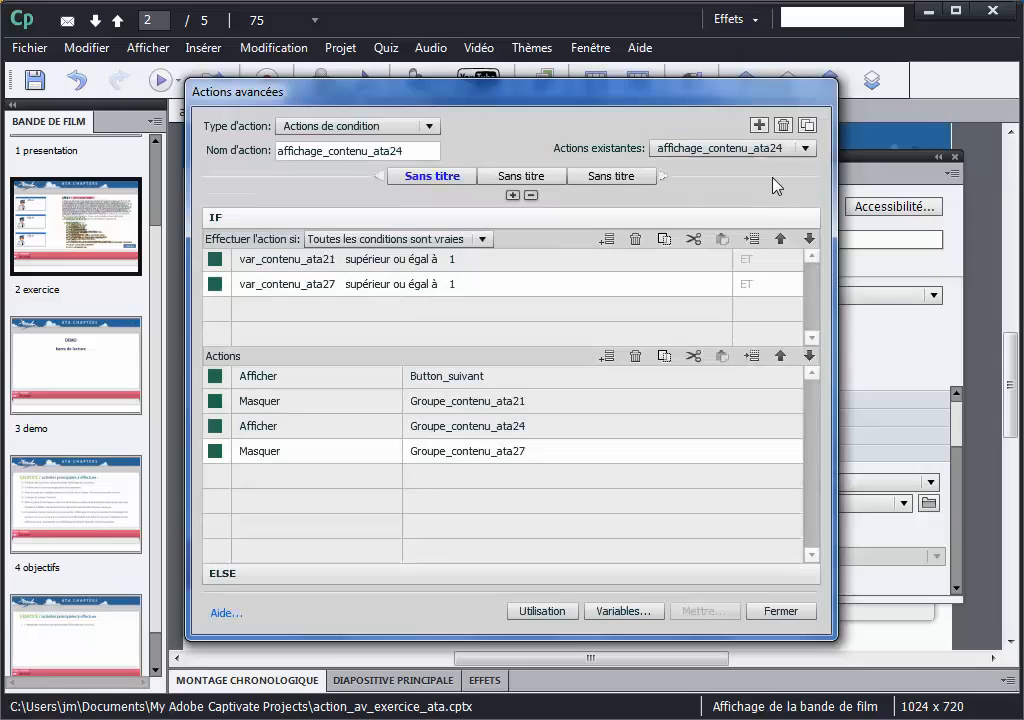
{"action": "left_click", "coordinate": [808, 125]}
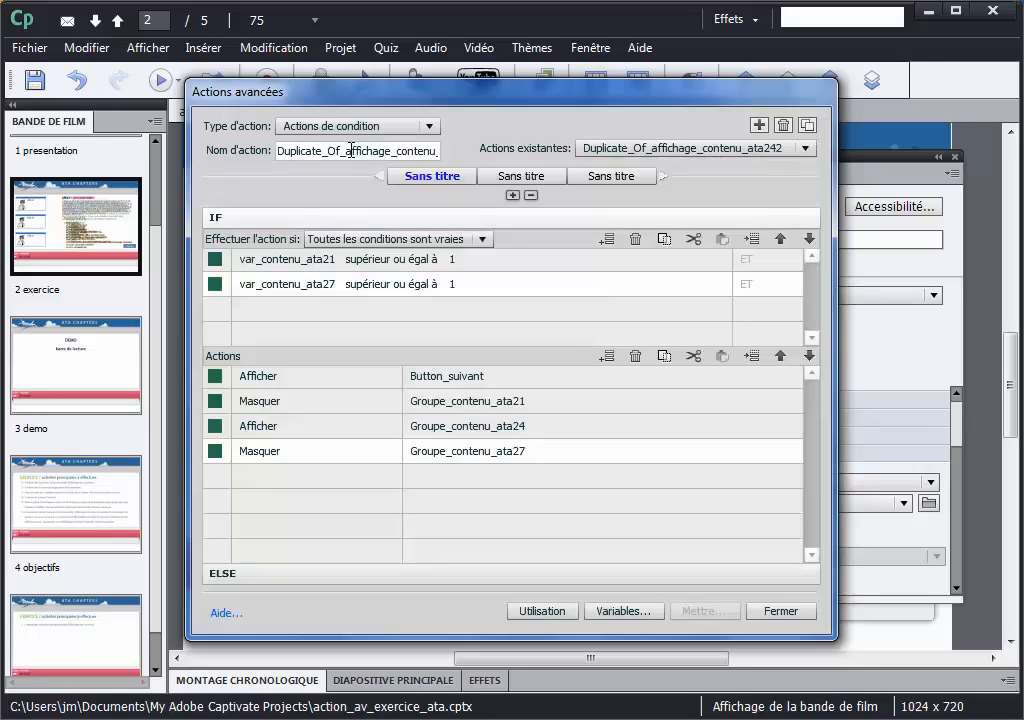
{"action": "left_click_drag", "start_coordinate": [343, 151], "coordinate": [250, 152]}
{"action": "key", "text": "Delete"}
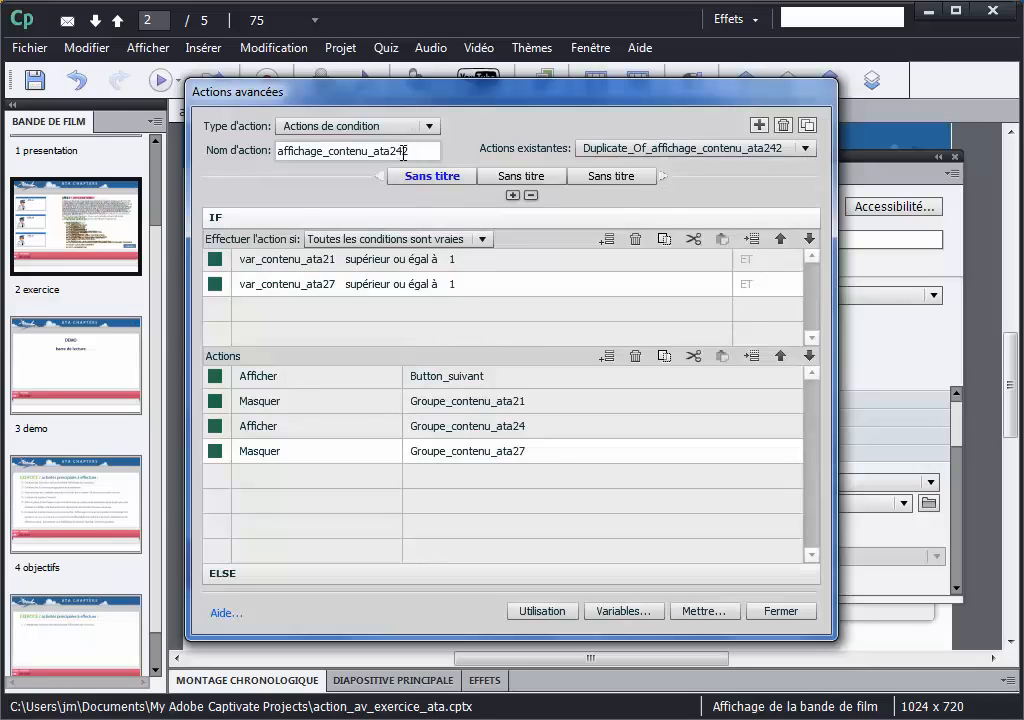
{"action": "left_click_drag", "start_coordinate": [406, 153], "coordinate": [391, 151]}
{"action": "type", "text": "2"}
Review the conditions and actions in the IF and ELSE branches of affichage_contenu_ata27
{"action": "left_click_drag", "start_coordinate": [382, 96], "coordinate": [499, 101]}
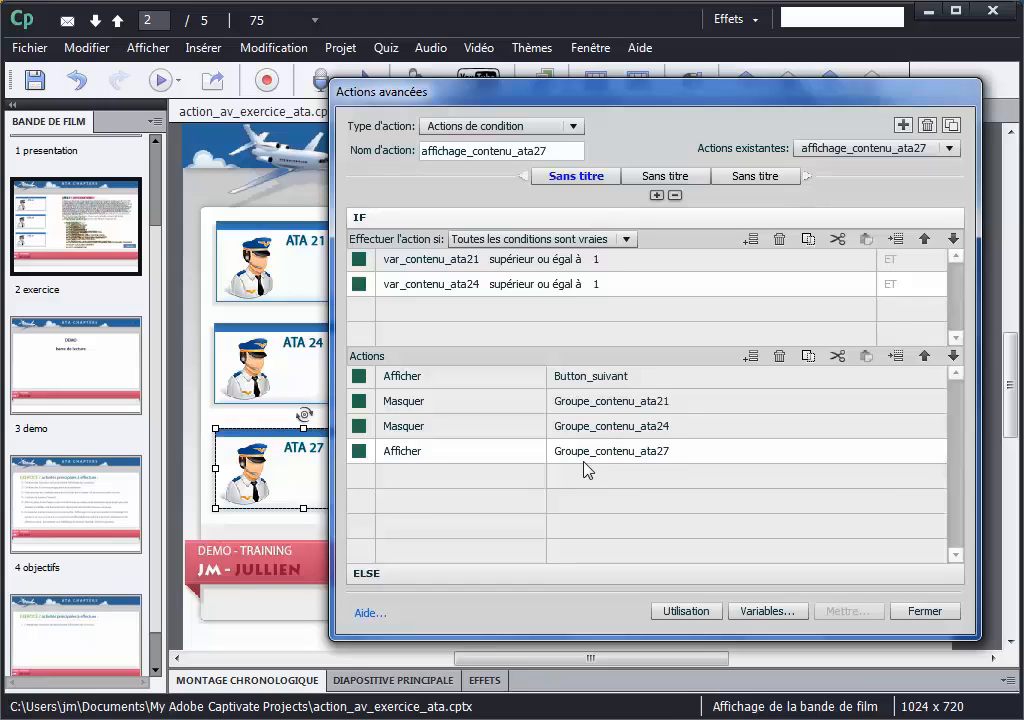
{"action": "left_click", "coordinate": [532, 576]}
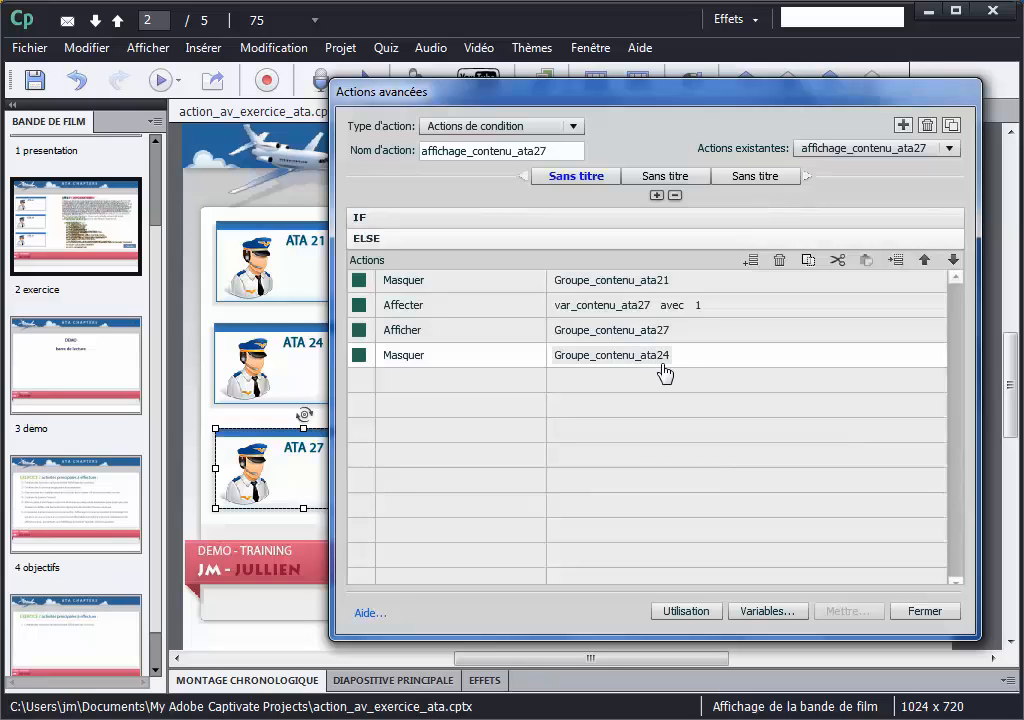
{"action": "left_click", "coordinate": [652, 226]}
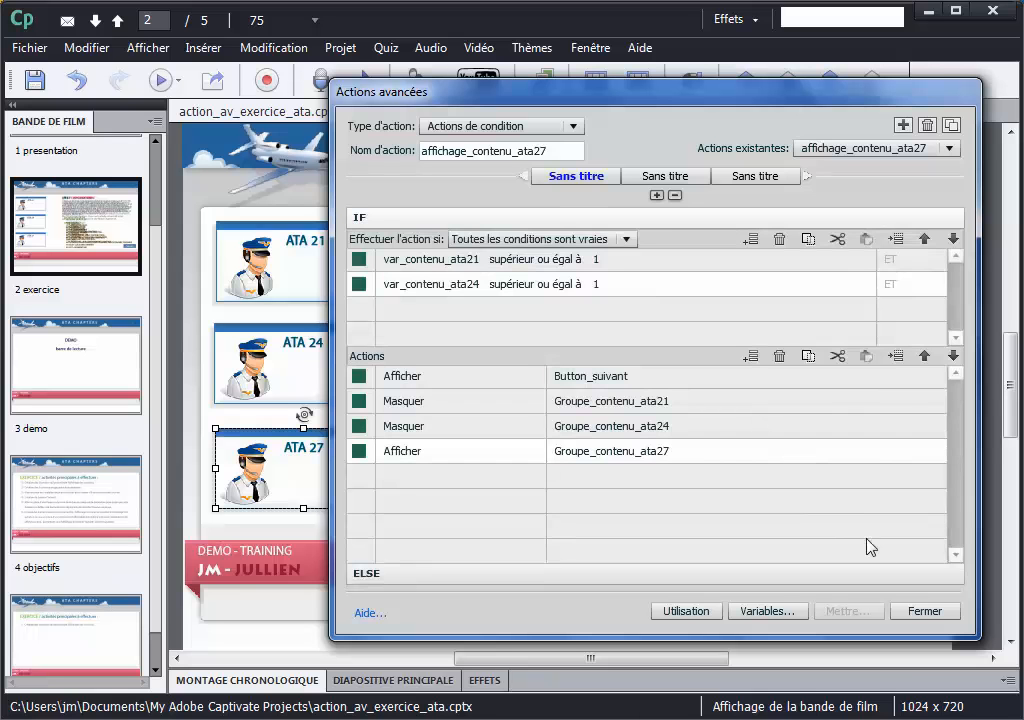
Close the advanced actions editor and assign affichage_contenu_ata27 as the script run by Button_ata_27
{"action": "left_click", "coordinate": [925, 611]}
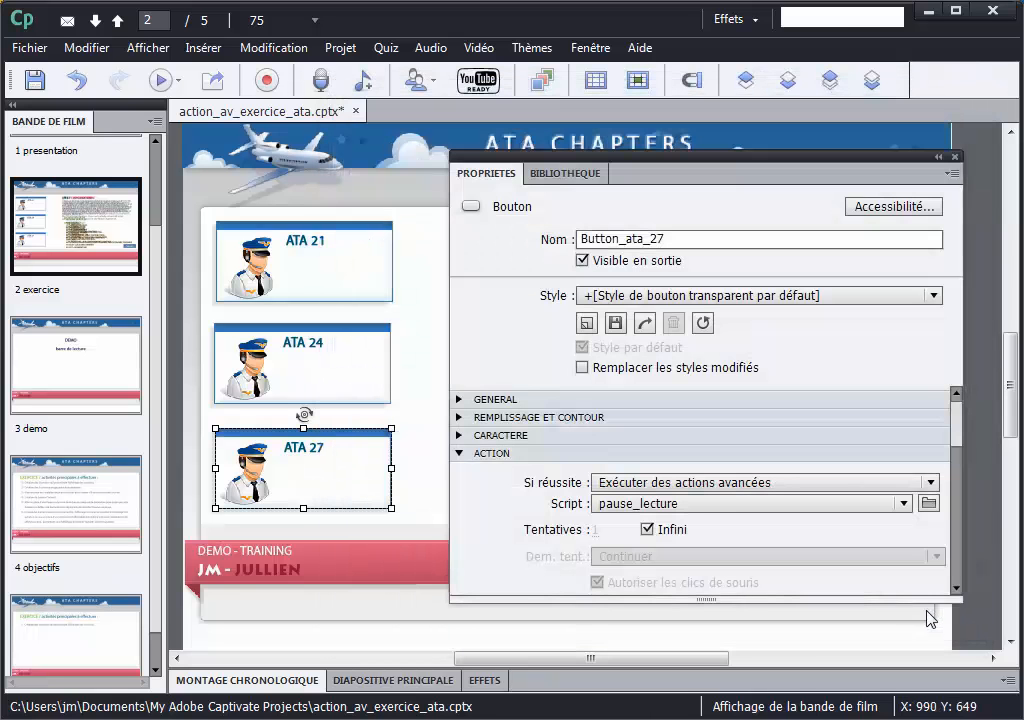
{"action": "left_click", "coordinate": [906, 504]}
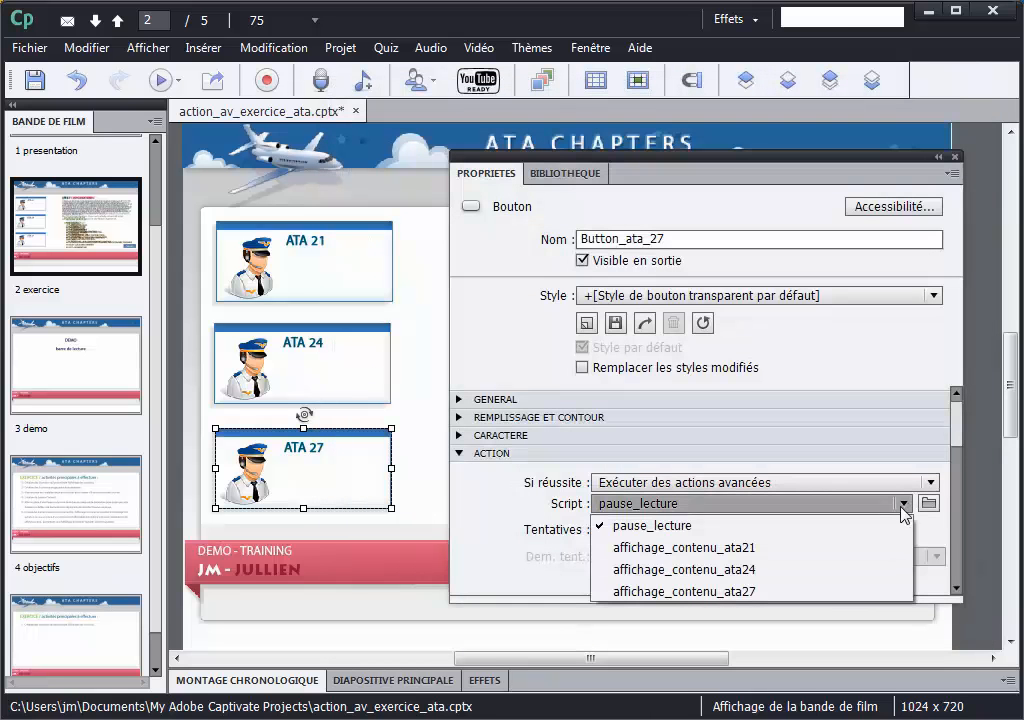
{"action": "left_click", "coordinate": [798, 594]}
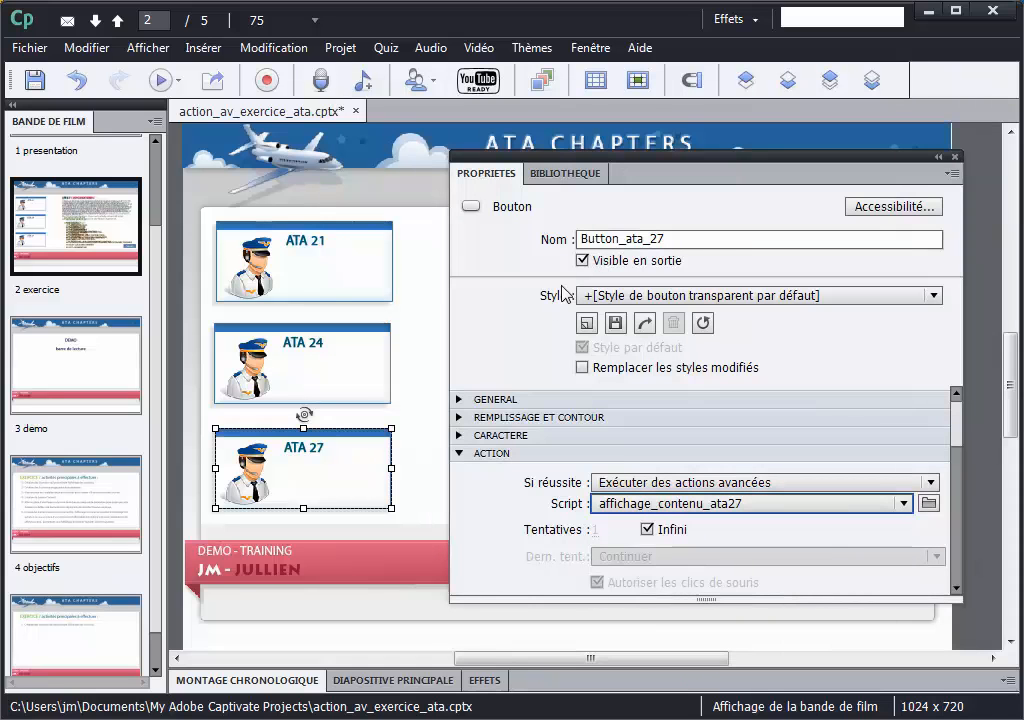
Check the script assigned to each of the ATA 21, ATA 24 and ATA 27 buttons
{"action": "left_click", "coordinate": [359, 344]}
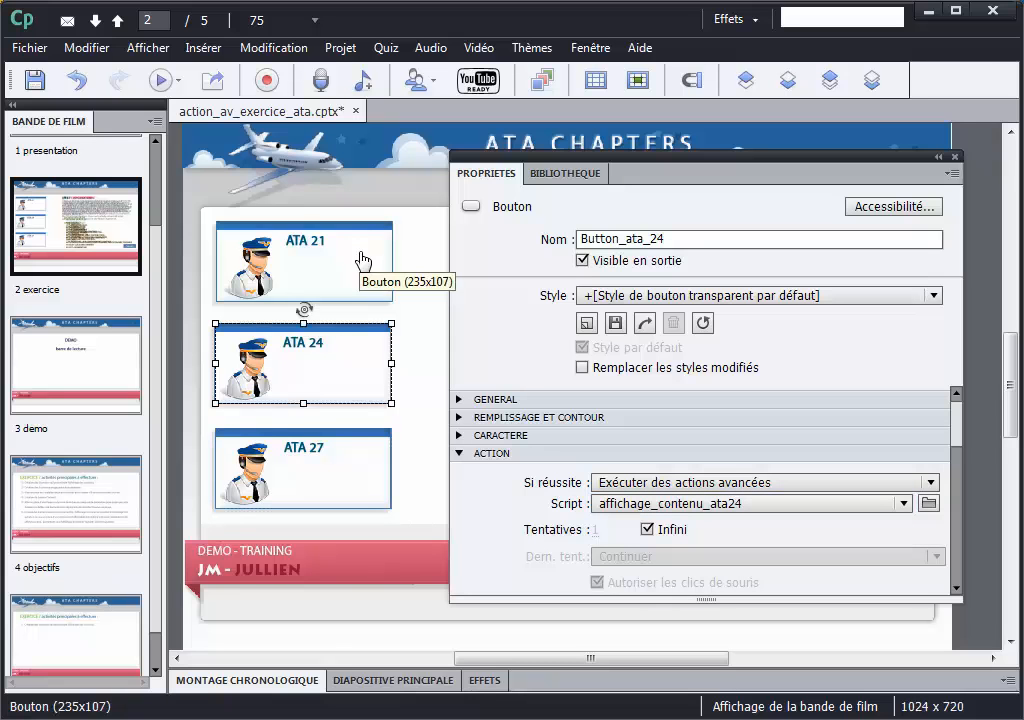
{"action": "left_click", "coordinate": [361, 261]}
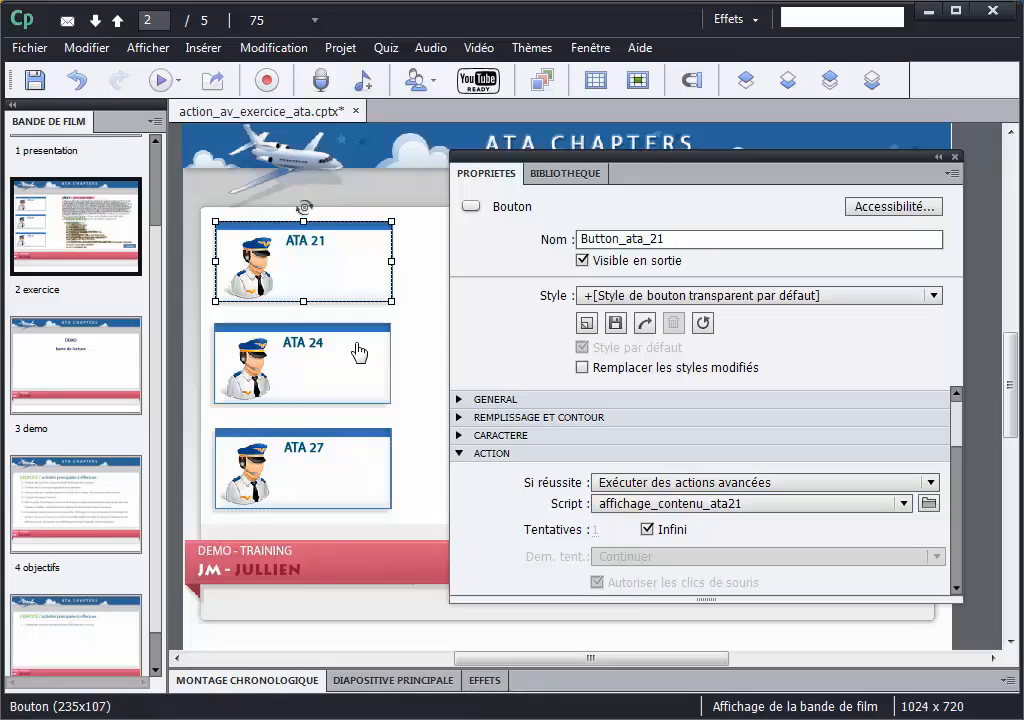
{"action": "left_click", "coordinate": [276, 372]}
{"action": "left_click", "coordinate": [343, 470]}
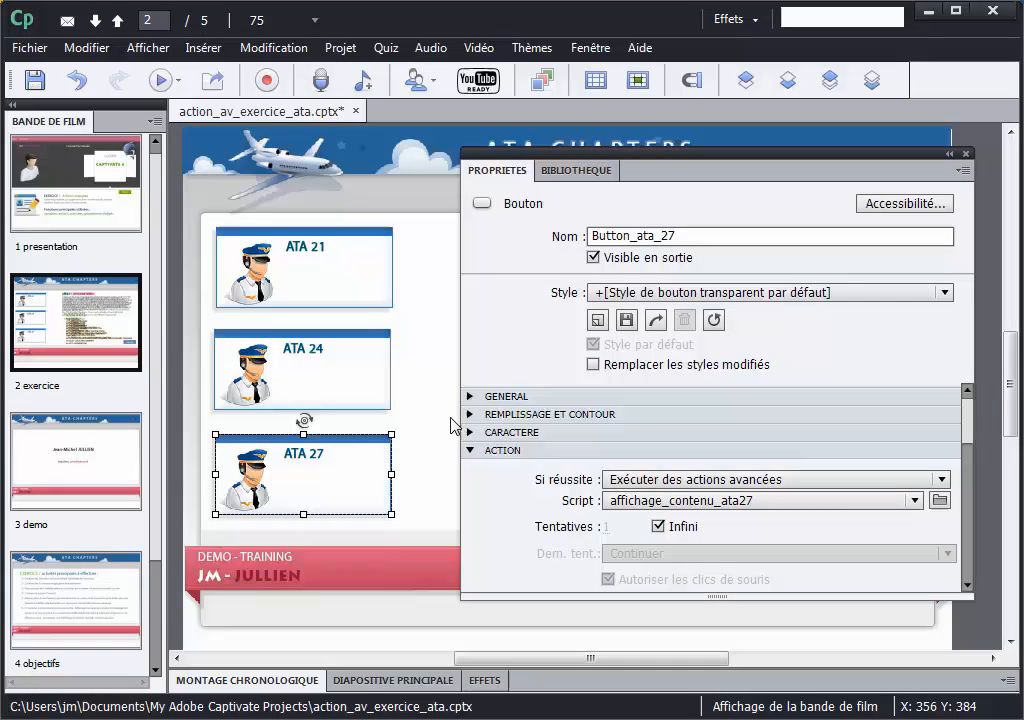
Preview the project from the current exercise slide and reposition the preview window so the slide is in view
{"action": "left_click", "coordinate": [181, 80]}
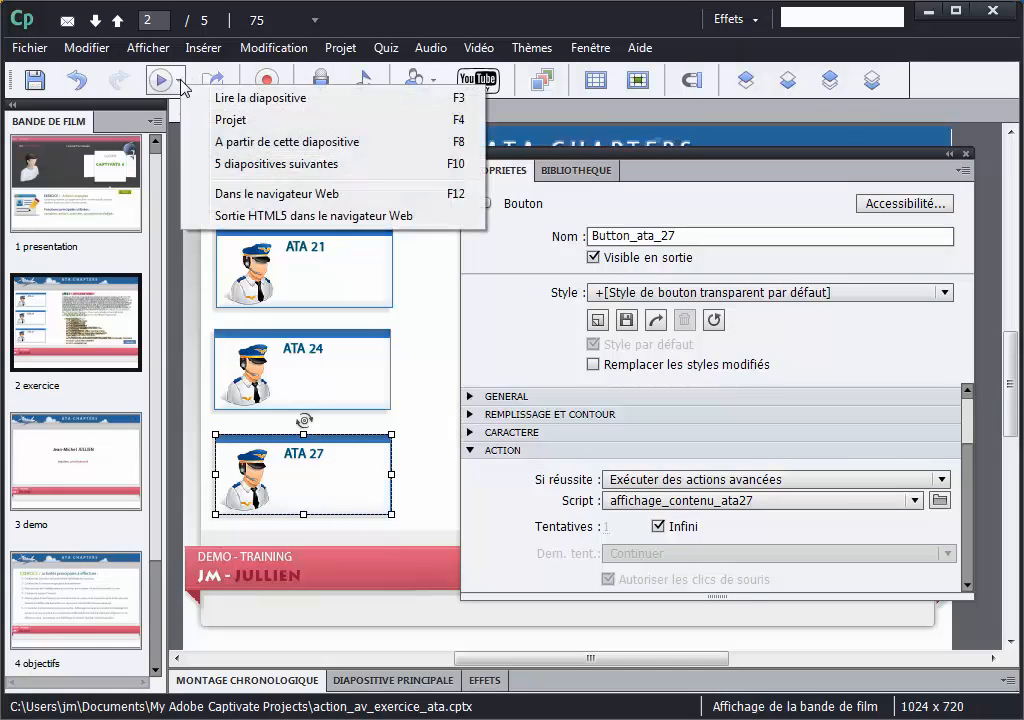
{"action": "left_click", "coordinate": [236, 148]}
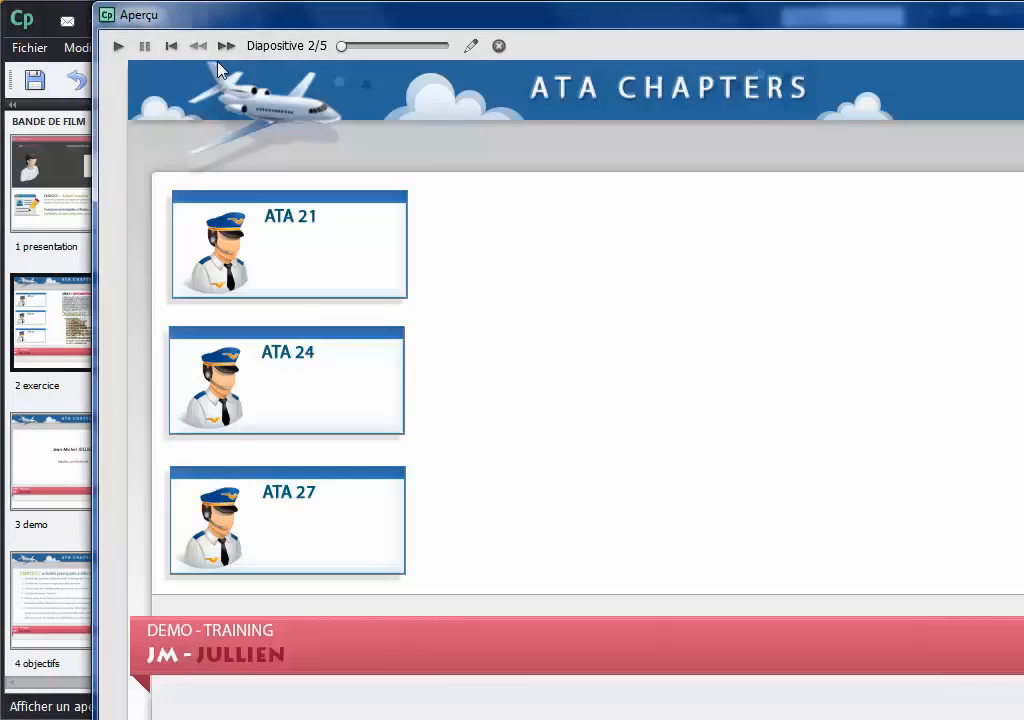
{"action": "left_click_drag", "start_coordinate": [216, 27], "coordinate": [126, 28]}
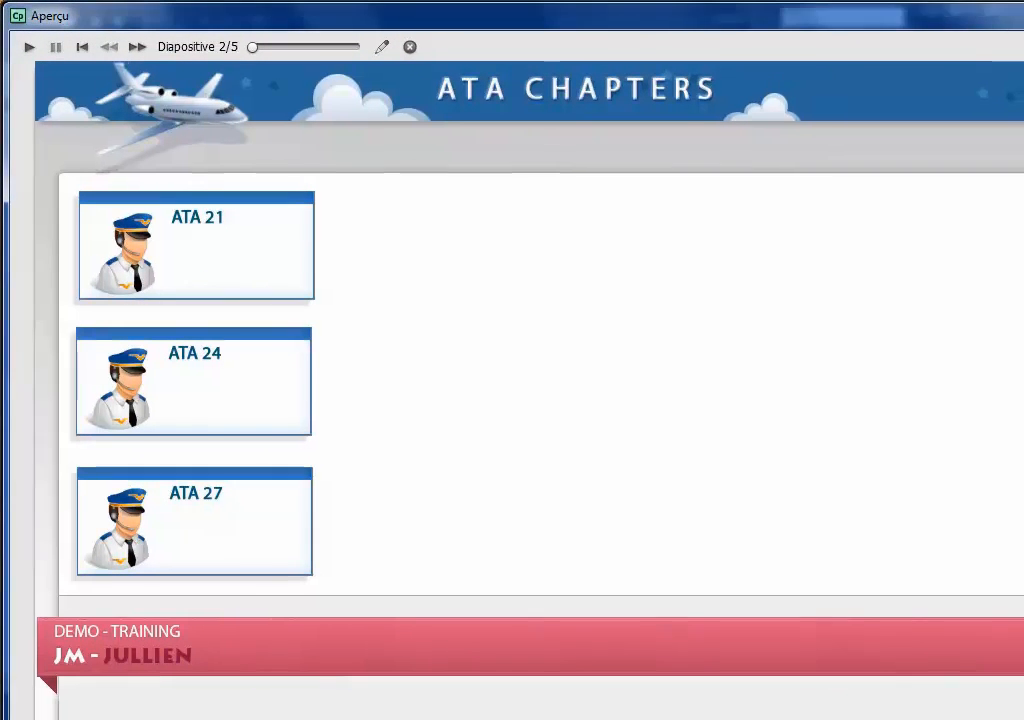
{"action": "left_click_drag", "start_coordinate": [1023, 12], "coordinate": [1020, 16]}
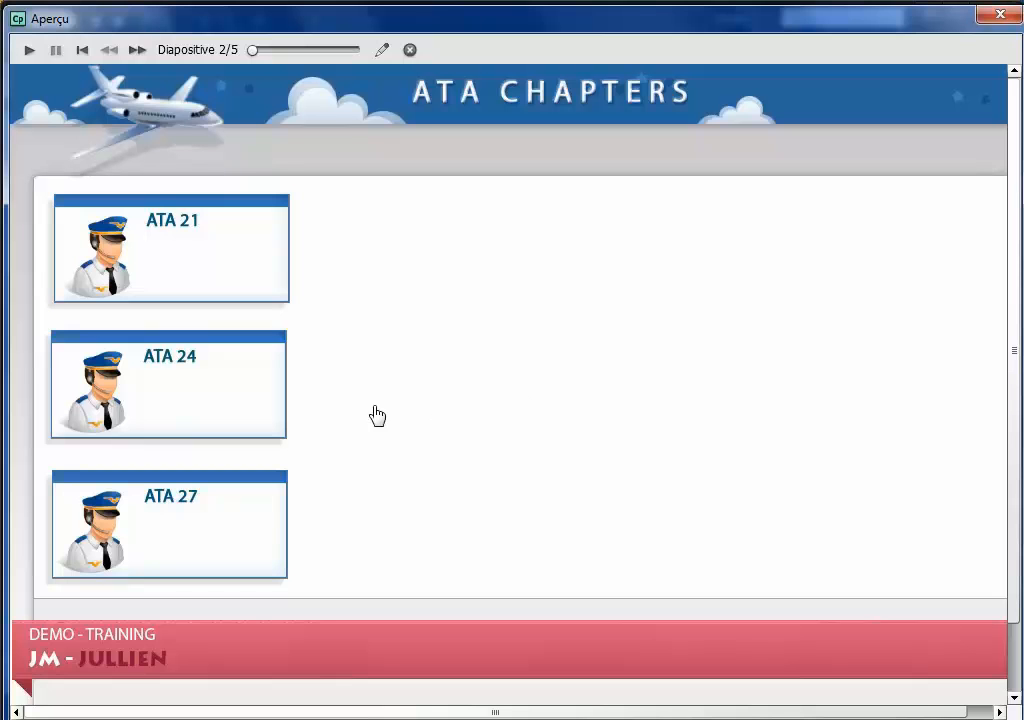
Test the ATA 24 and ATA 21 buttons in the preview to display their texts
{"action": "left_click", "coordinate": [193, 415]}
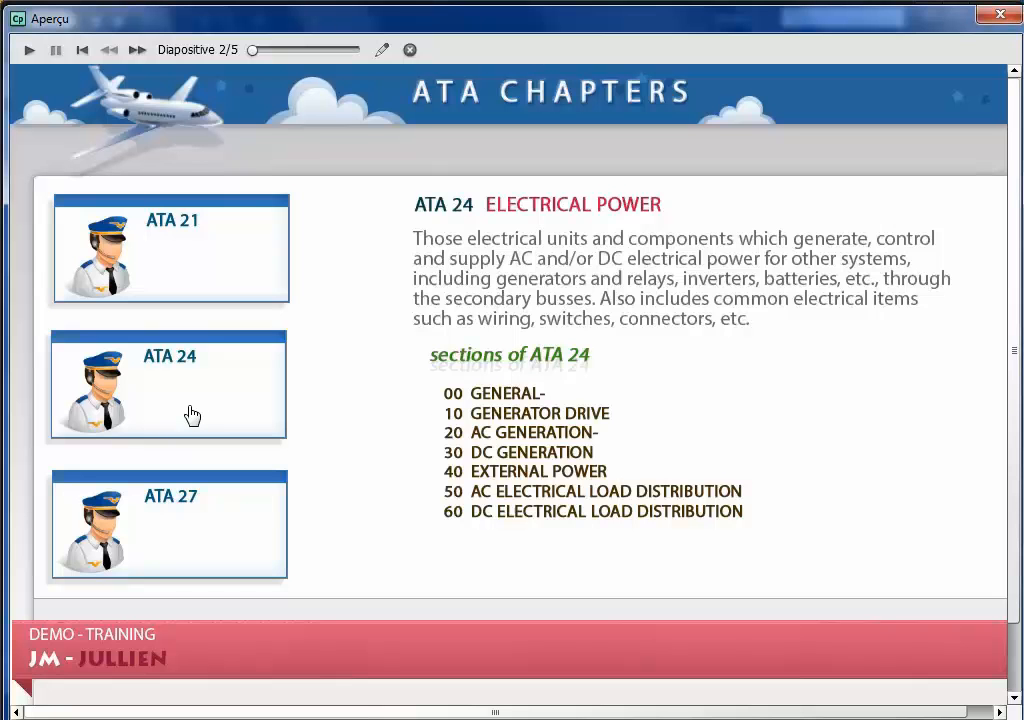
{"action": "left_click", "coordinate": [200, 283]}
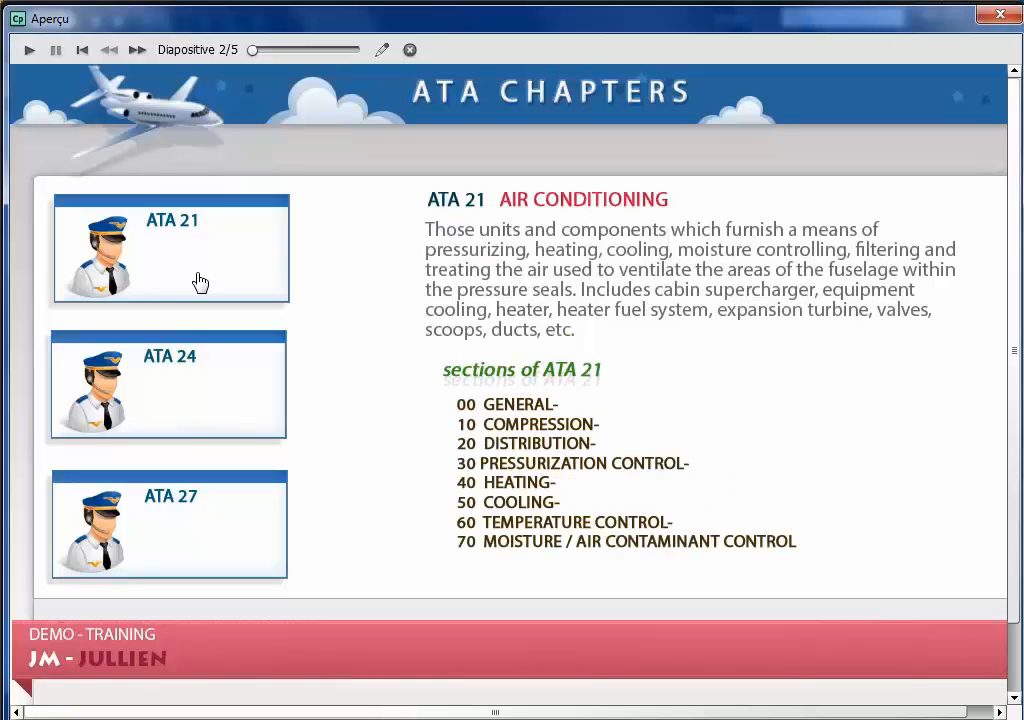